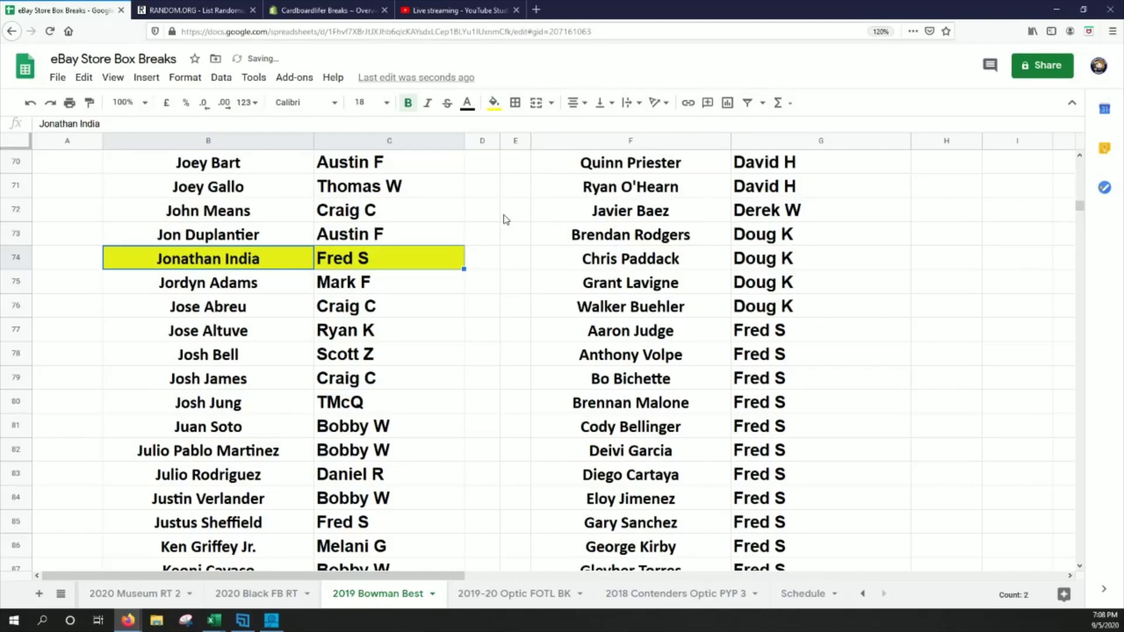
# Fill the Mike Trout entry in row 106, columns B and C, with yellow.
pyautogui.scroll(-9, 261, 306)
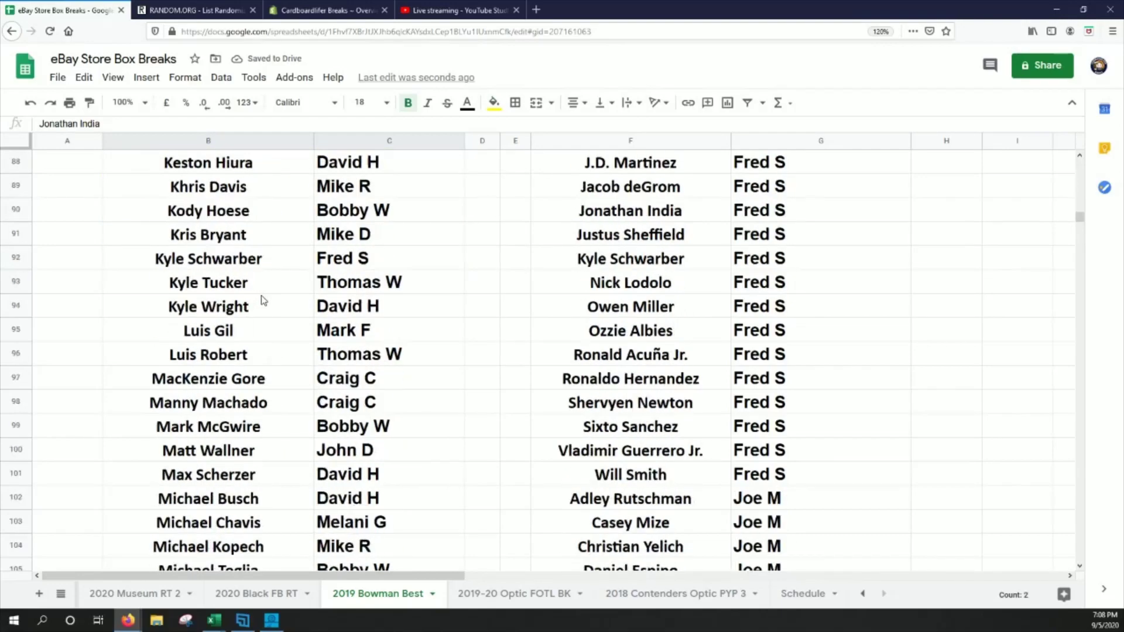
pyautogui.moveTo(263, 402); pyautogui.dragTo(349, 408)
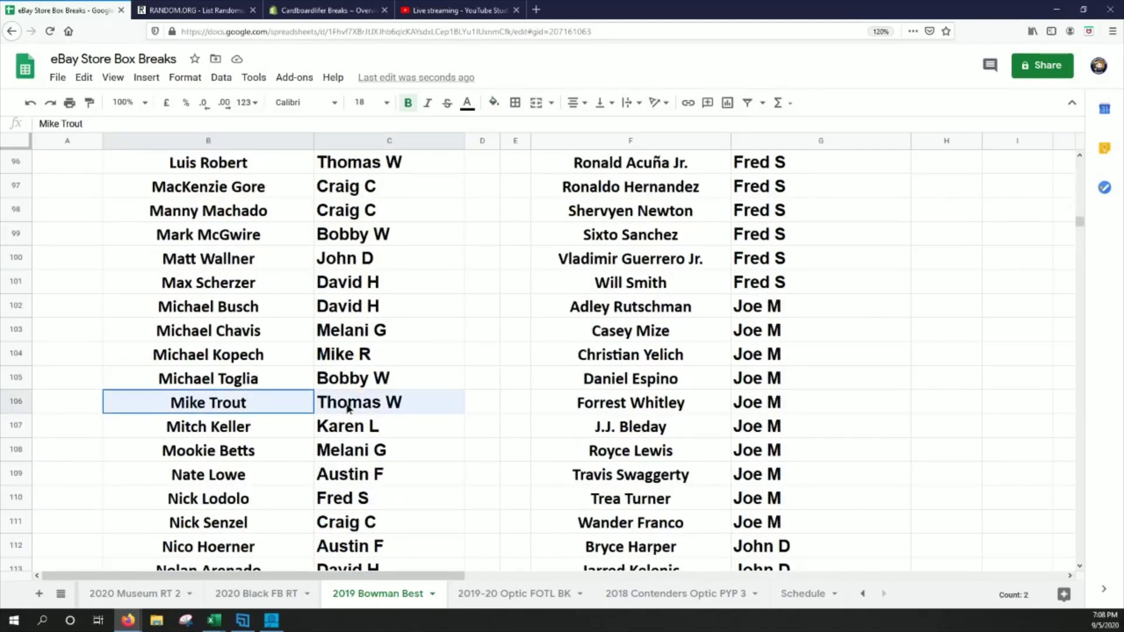
pyautogui.click(499, 106)
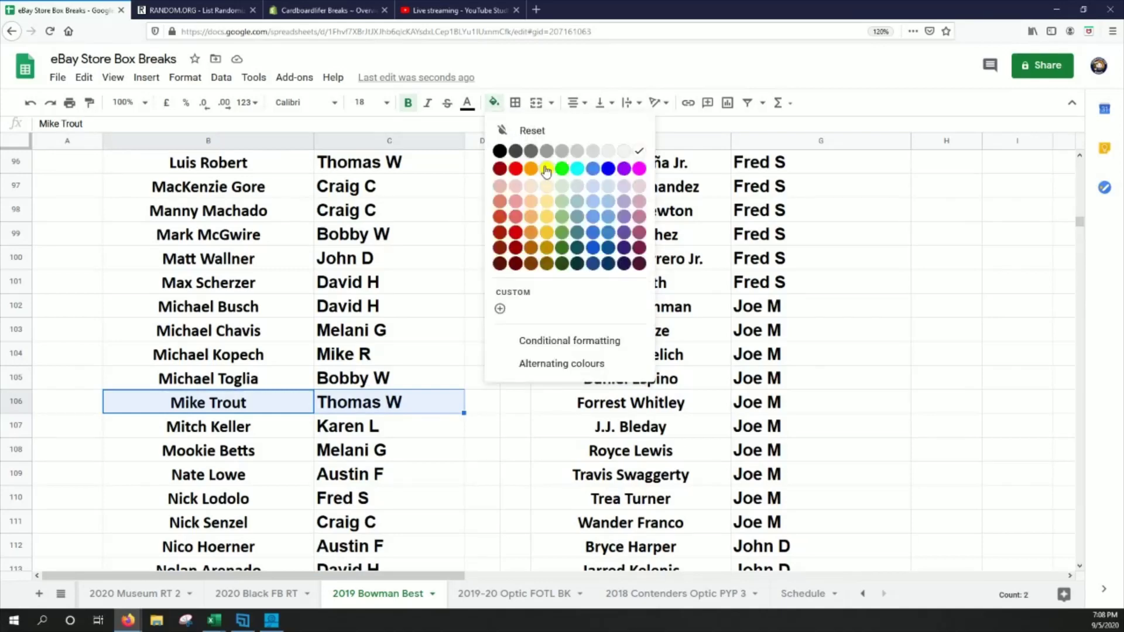
pyautogui.click(545, 168)
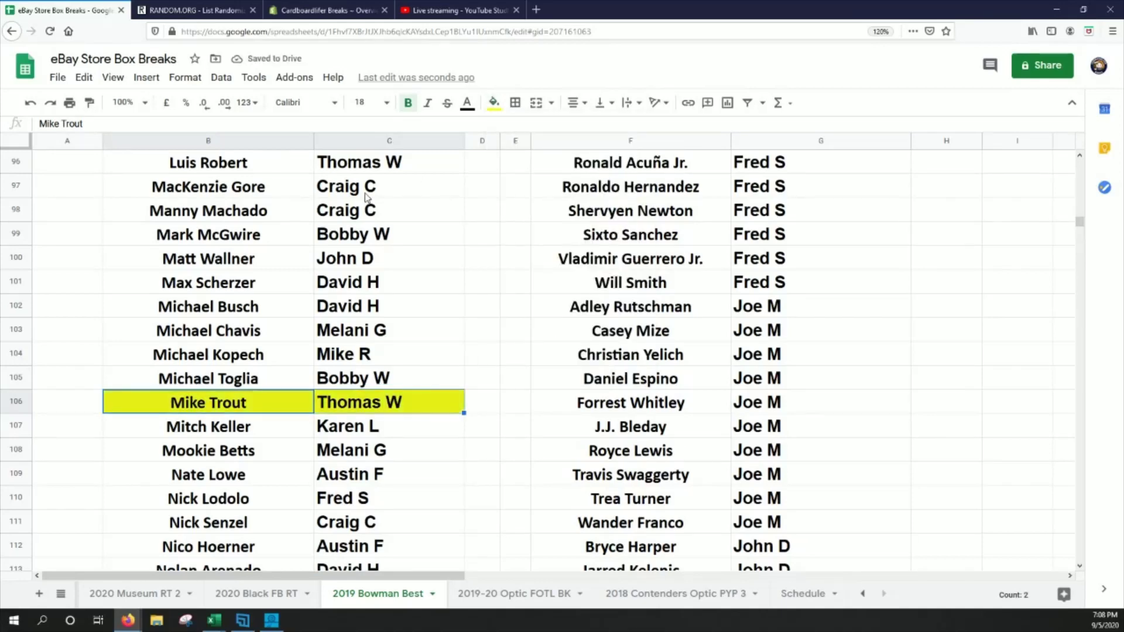
# Highlight the Brock Deatherage entry and its owner cell in row 21 (B21:C21) in yellow.
pyautogui.scroll(20, 275, 238)
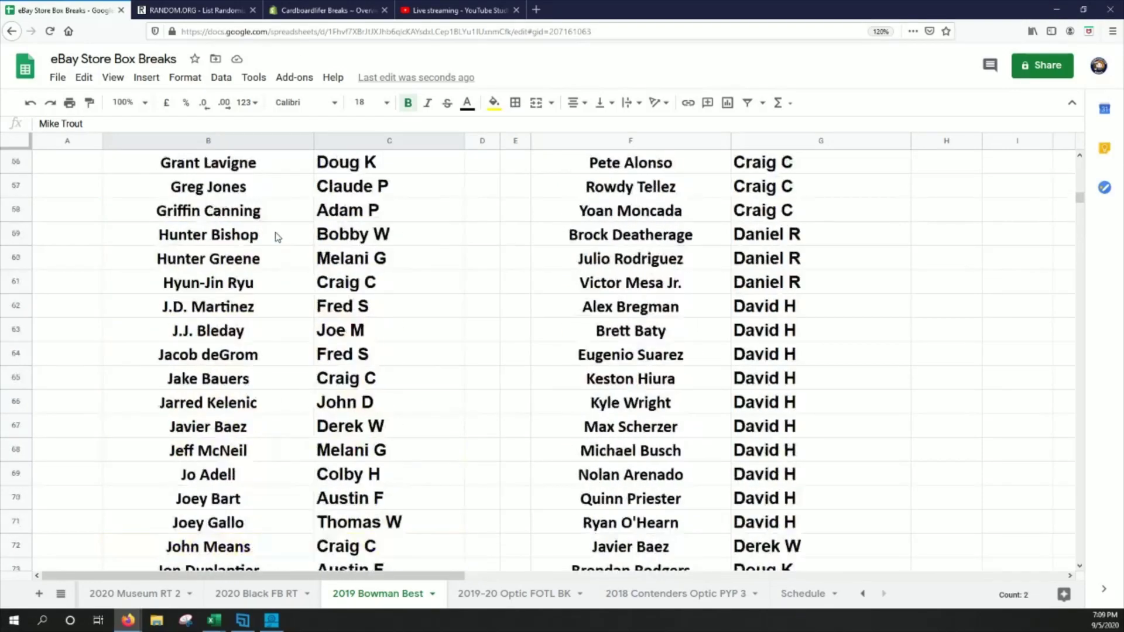
pyautogui.scroll(10, 278, 236)
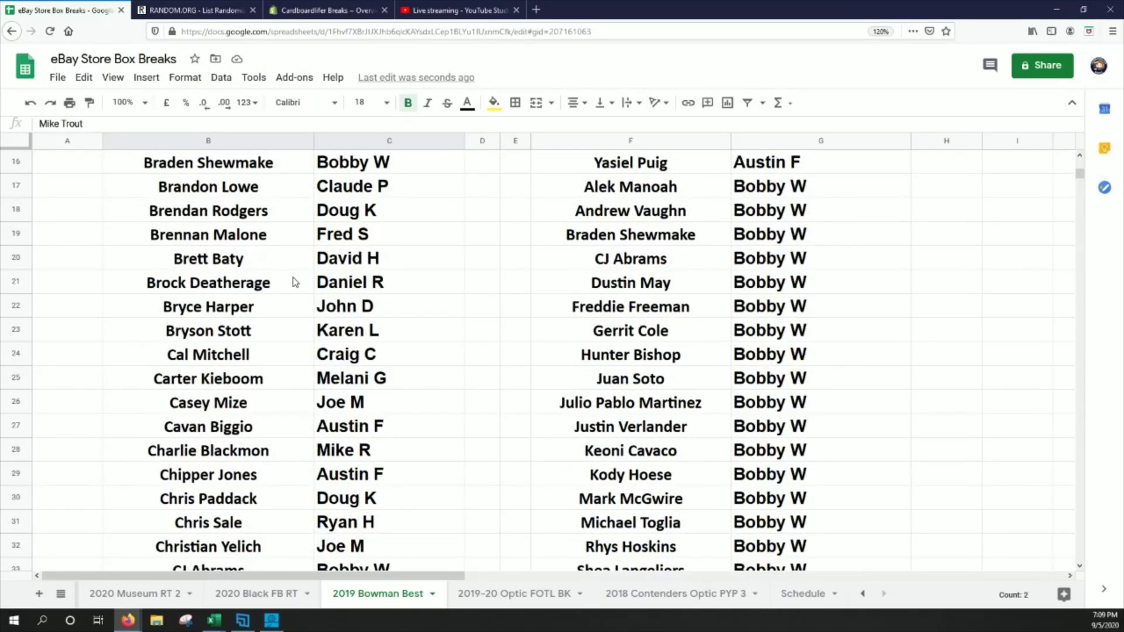
pyautogui.moveTo(255, 286); pyautogui.dragTo(375, 282)
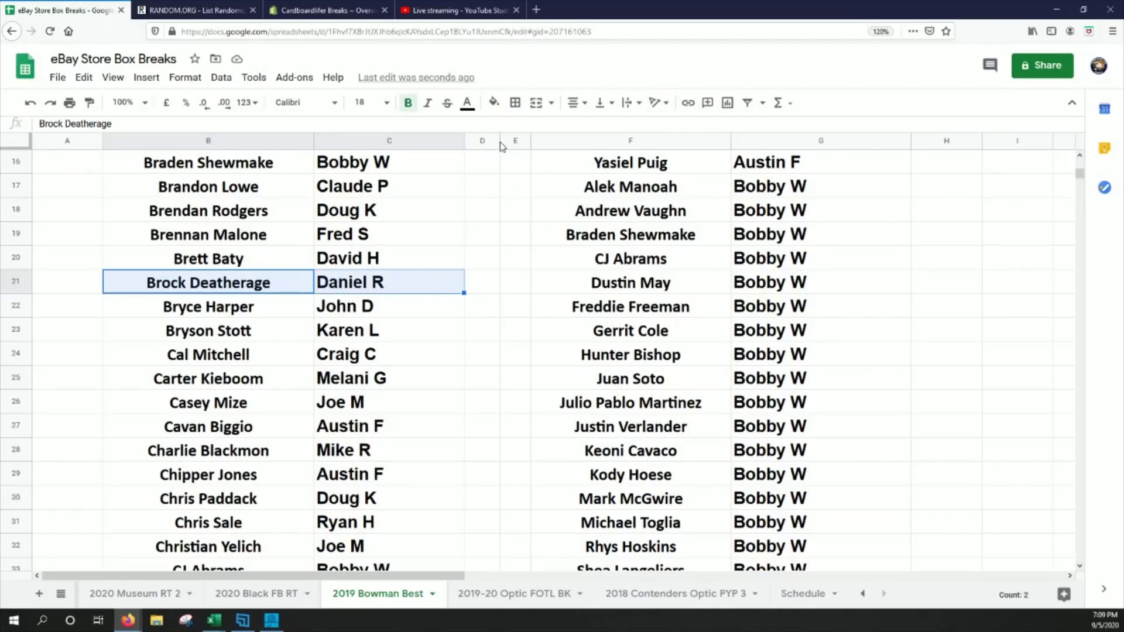
pyautogui.click(494, 103)
pyautogui.click(546, 165)
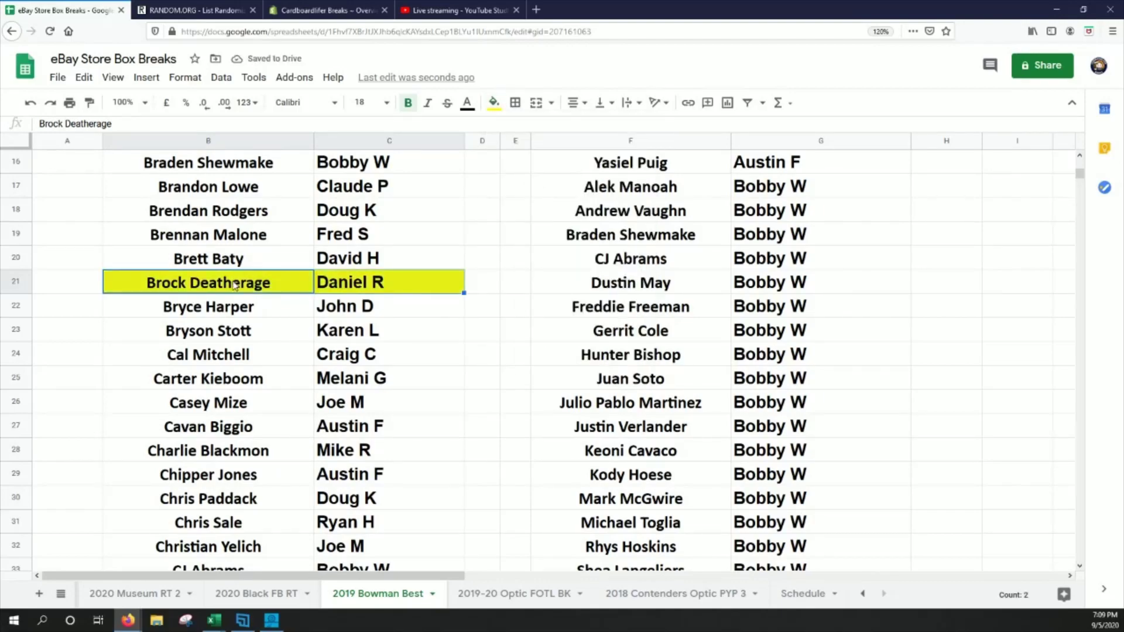
# Highlight the Shohei Ohtani entry and its owner cell in row 135 (B135:C135) in yellow.
pyautogui.scroll(-12, 240, 282)
pyautogui.scroll(-20, 246, 278)
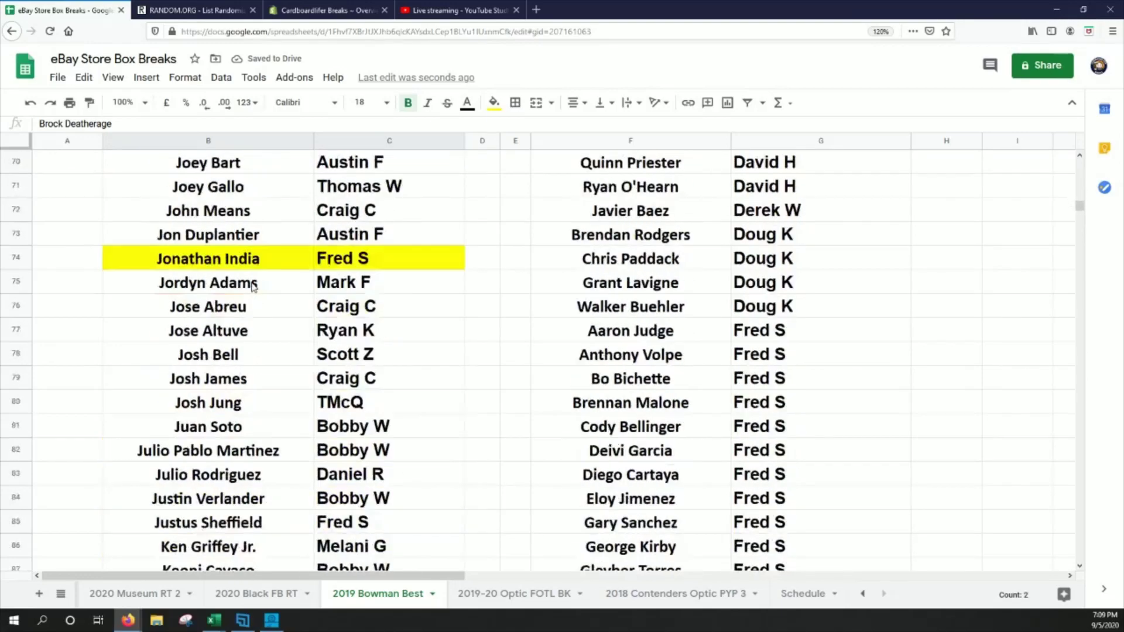
pyautogui.scroll(-3, 273, 285)
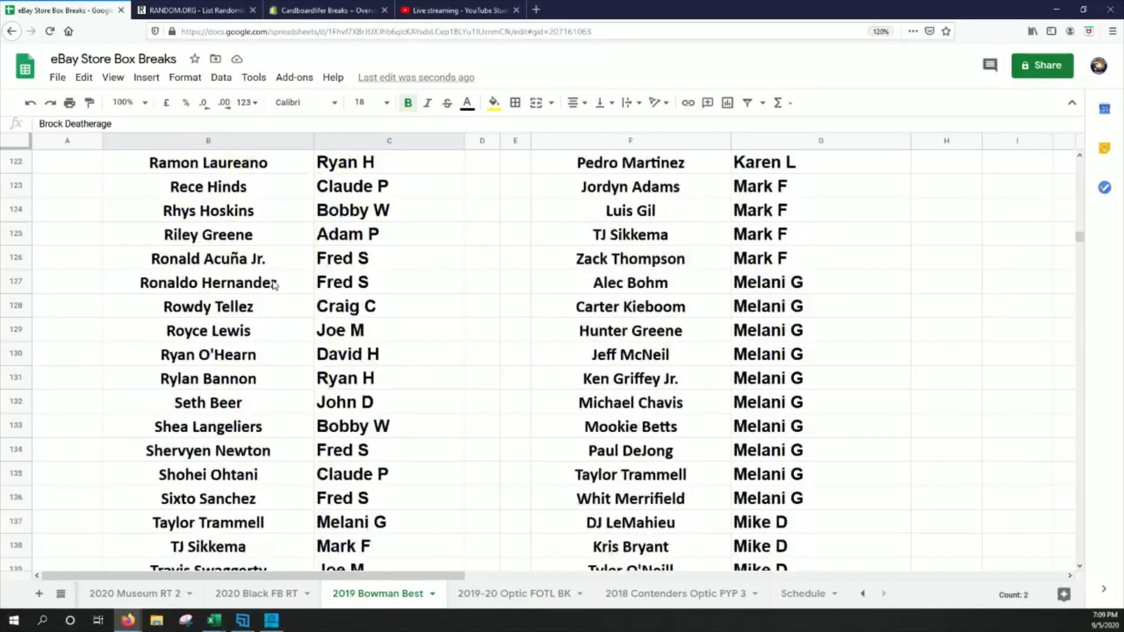
pyautogui.moveTo(240, 475); pyautogui.dragTo(374, 486)
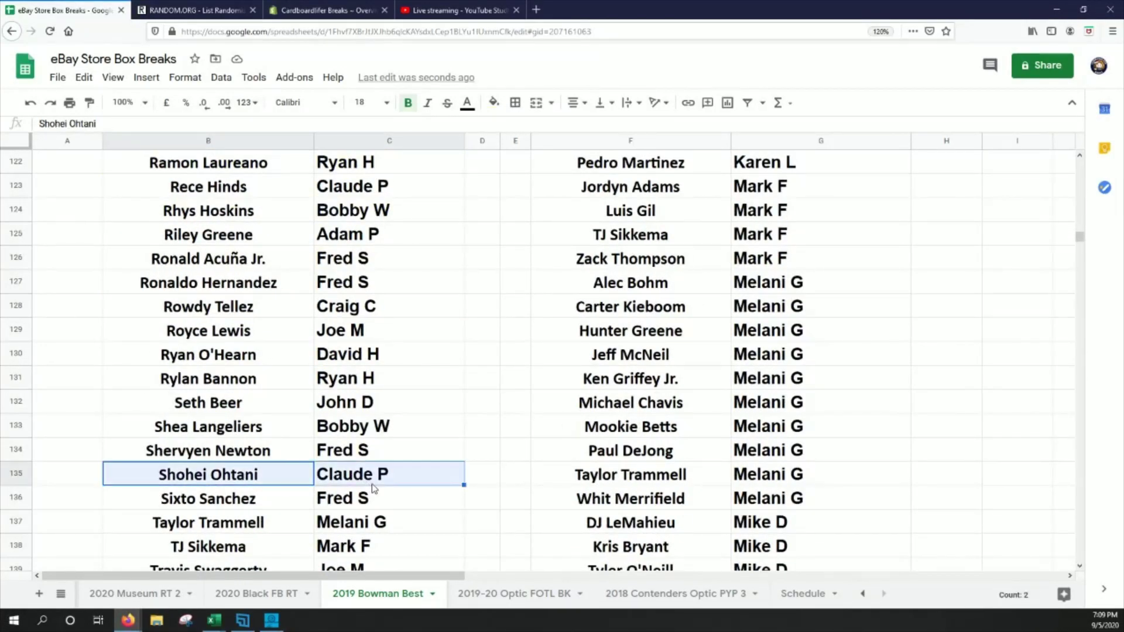
pyautogui.click(494, 103)
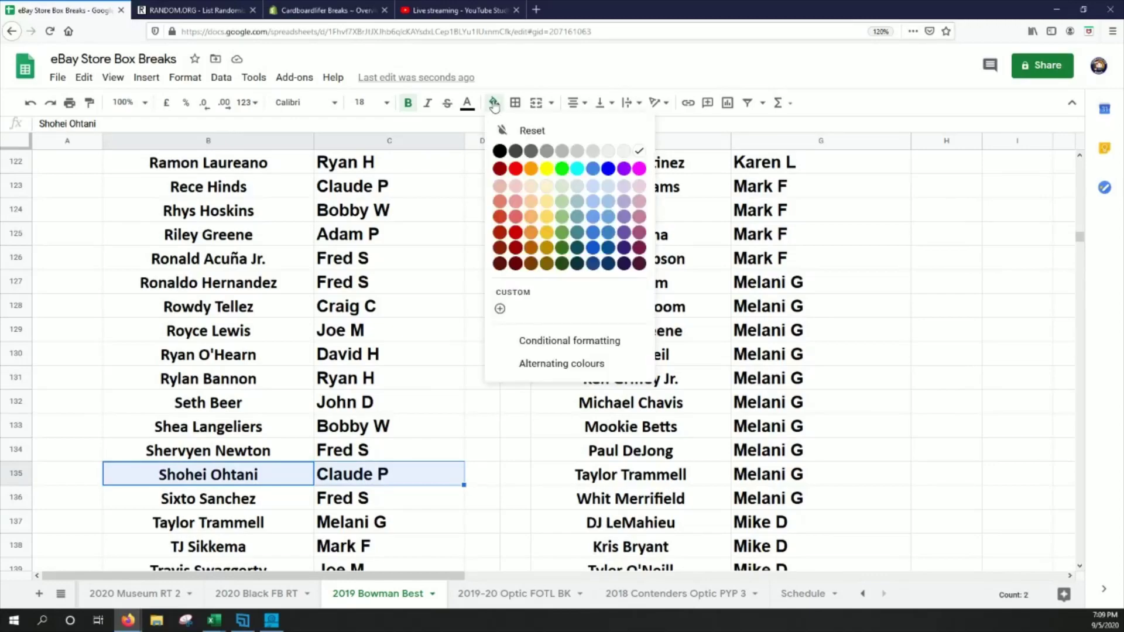
pyautogui.click(547, 174)
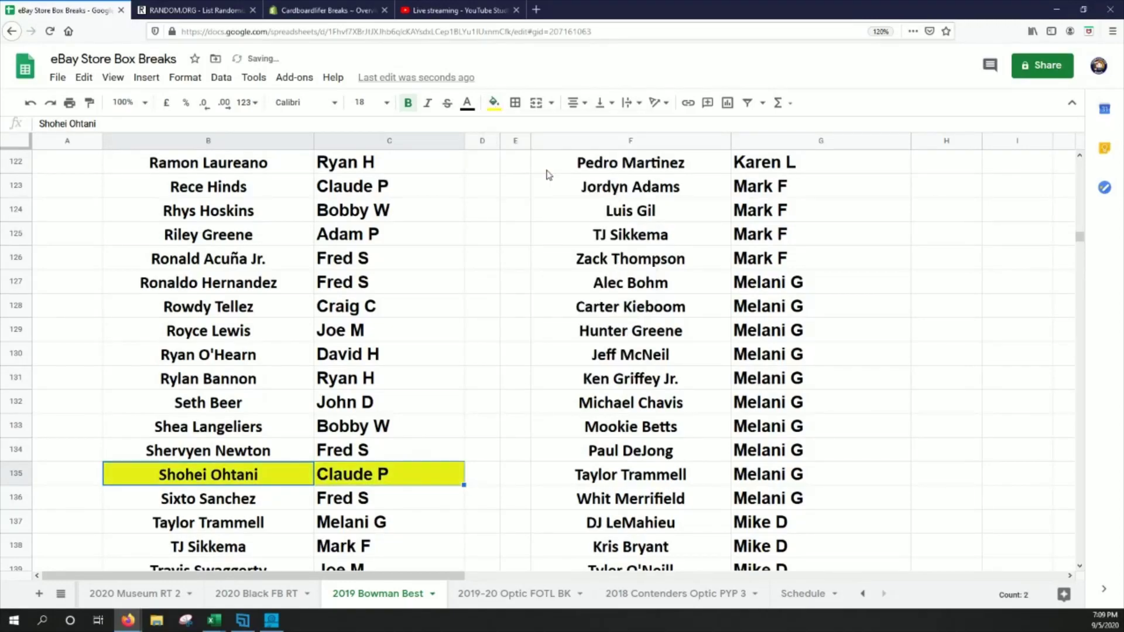
# Highlight the Juan Soto entry and its owner cell in row 81 (B81:C81) in yellow.
pyautogui.scroll(12, 198, 321)
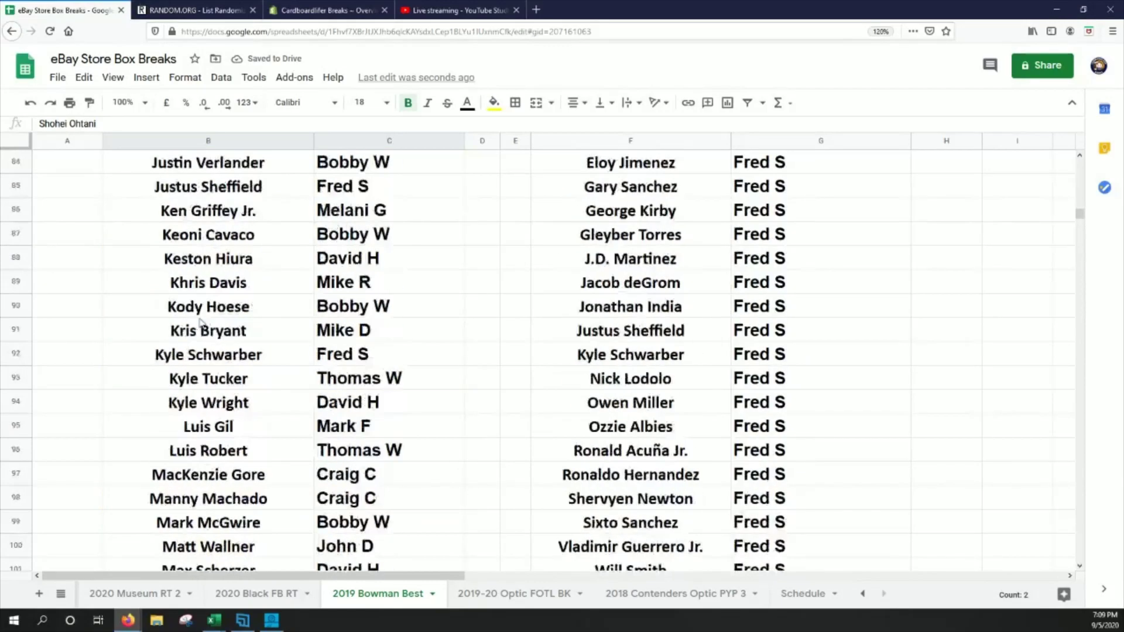
pyautogui.scroll(3, 199, 322)
pyautogui.moveTo(217, 333); pyautogui.dragTo(320, 335)
pyautogui.click(493, 103)
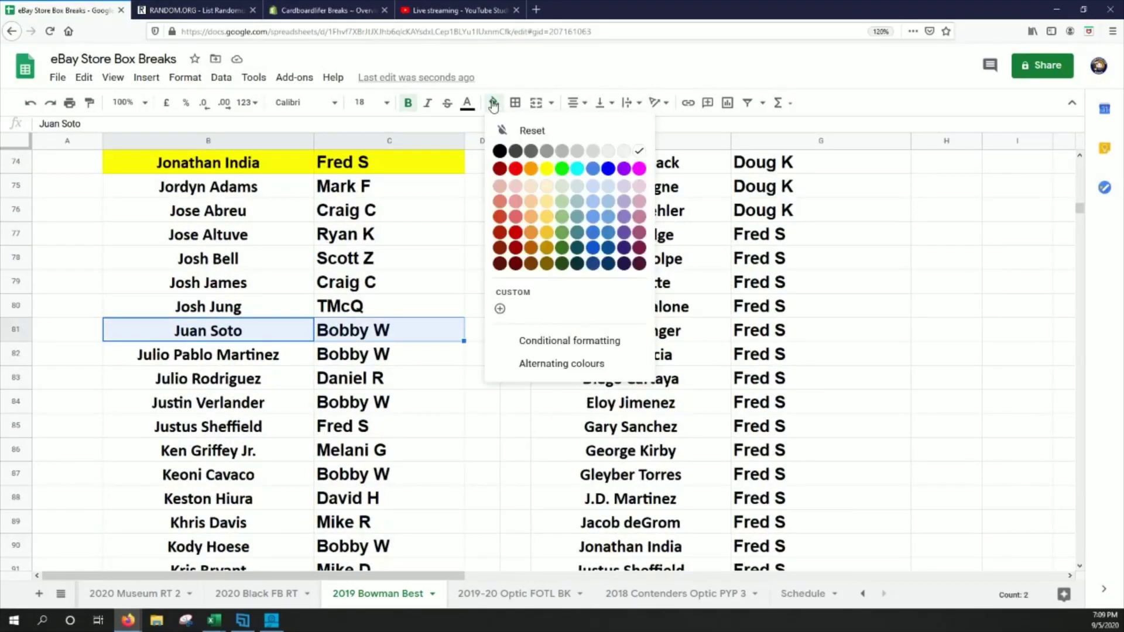
pyautogui.click(548, 170)
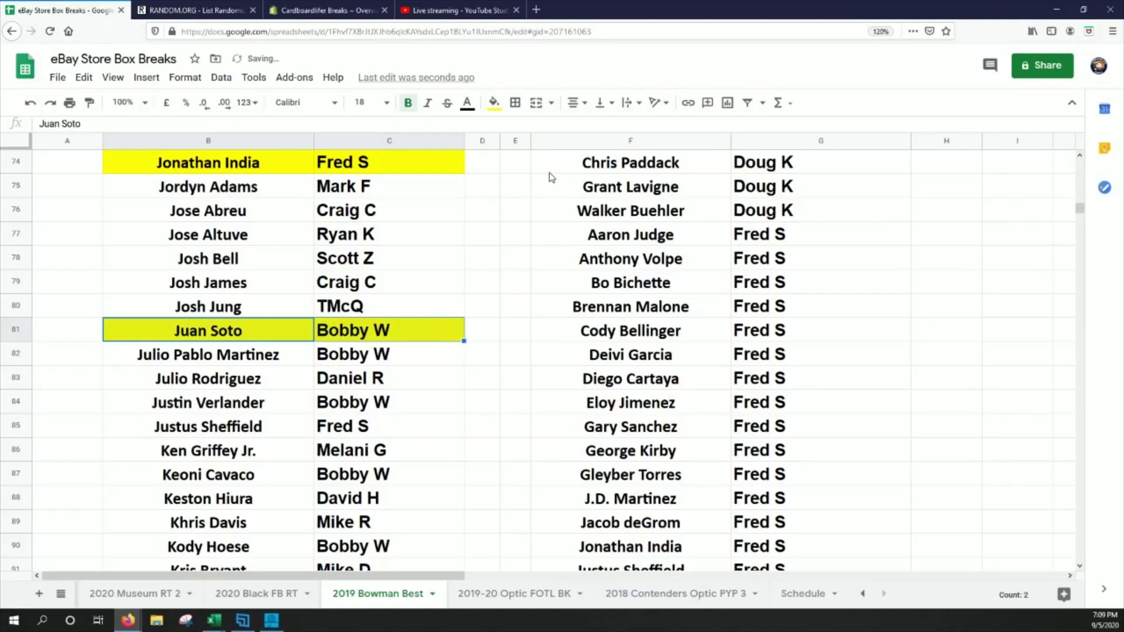
# Highlight the Blaze Alexander entry and its owner cell in row 13 (B13:C13) in yellow.
pyautogui.scroll(15, 269, 319)
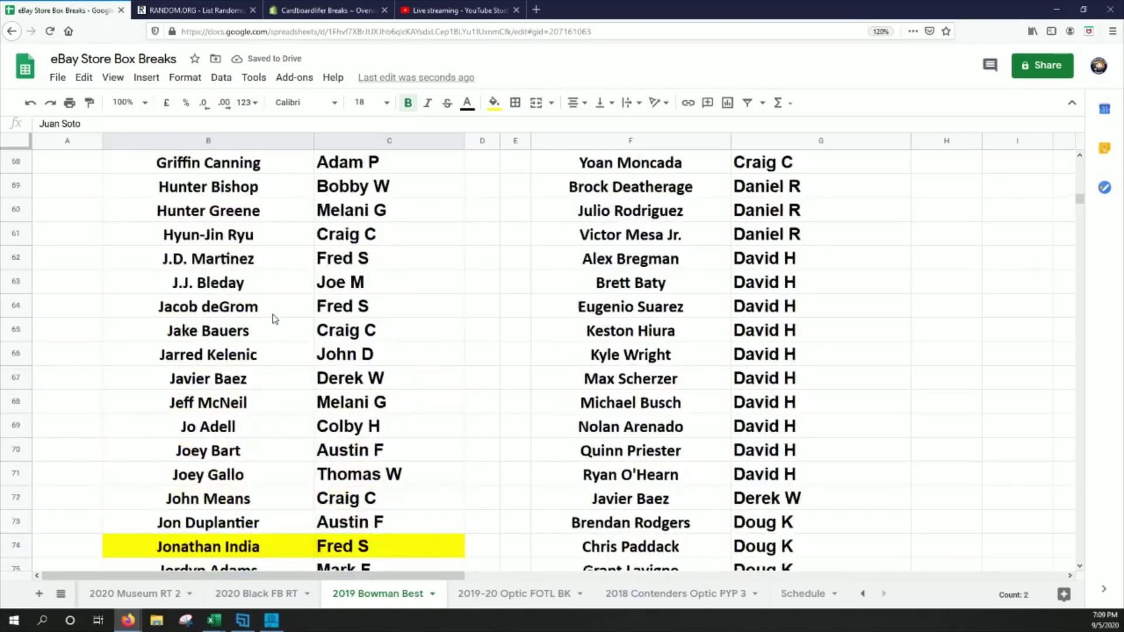
pyautogui.scroll(5, 279, 314)
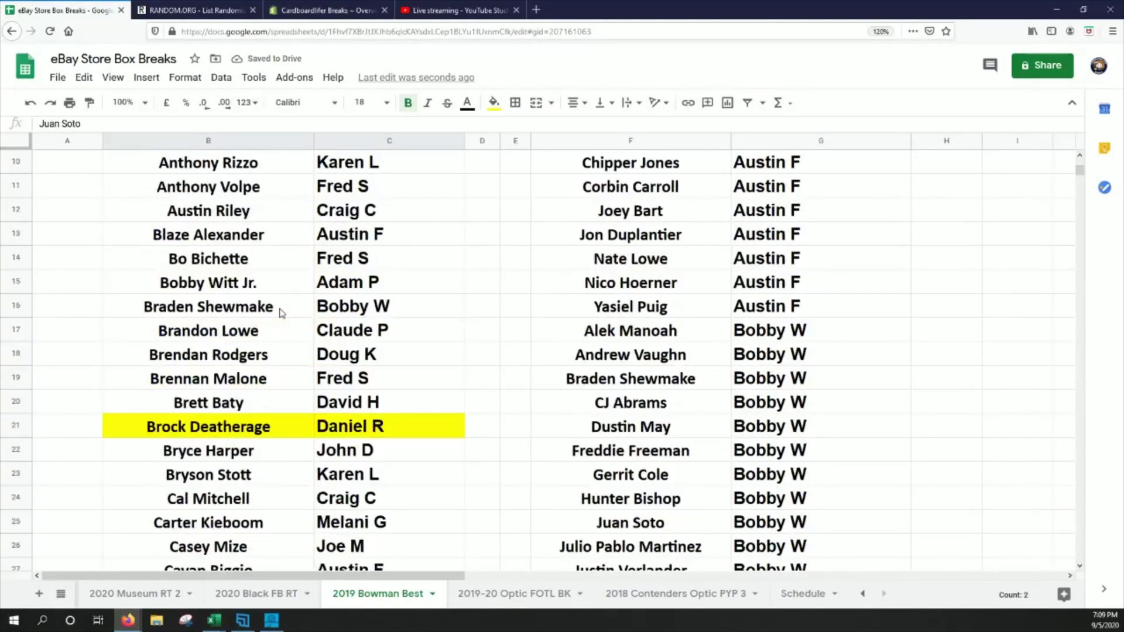
pyautogui.moveTo(253, 378); pyautogui.dragTo(421, 380)
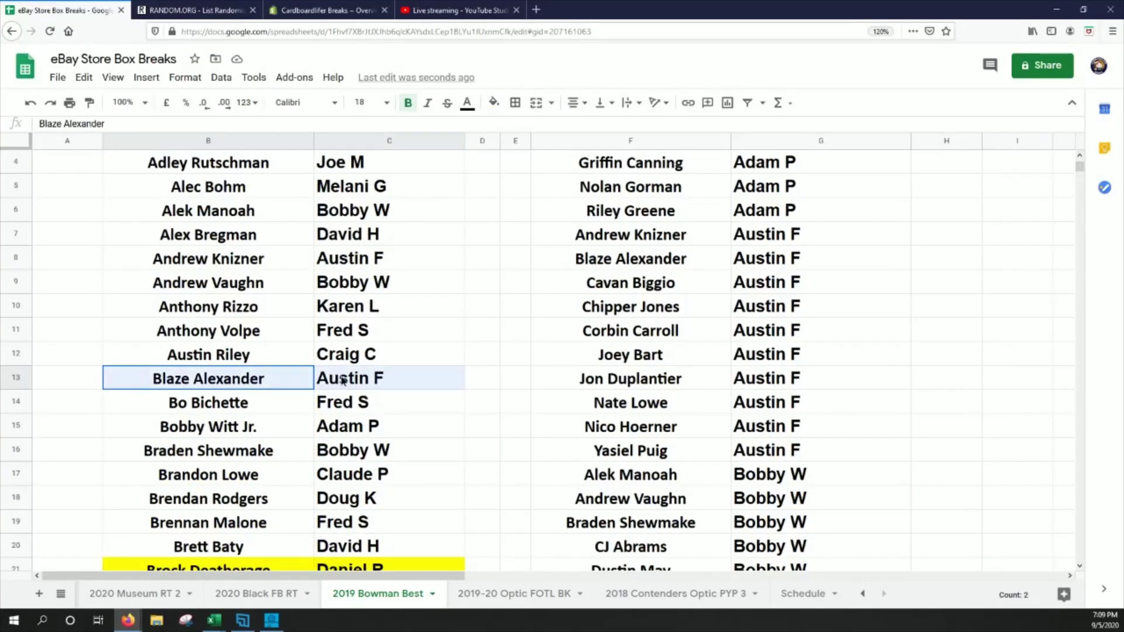
pyautogui.click(493, 104)
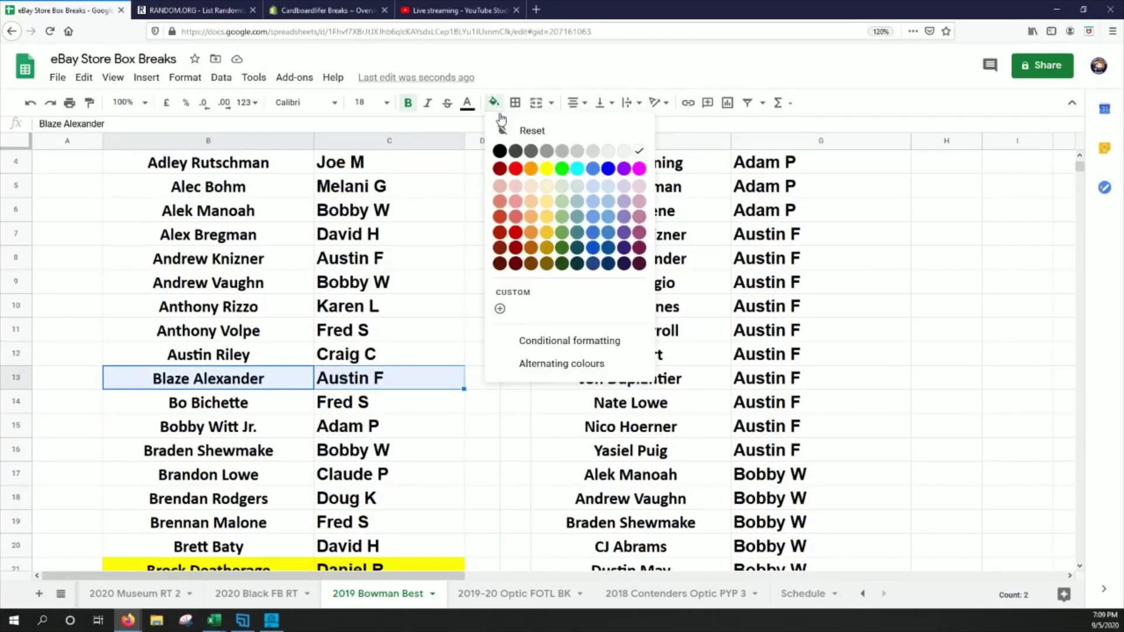
pyautogui.click(552, 175)
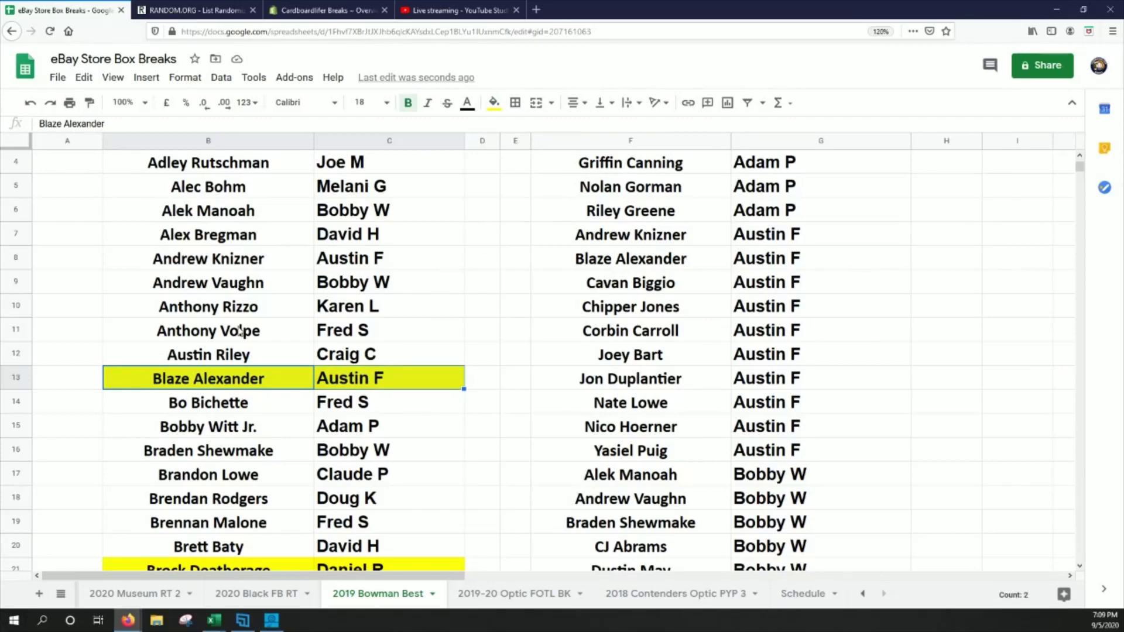
# Highlight the Victor Victor Mesa entry and its owner cell in row 143 (B143:C143) in yellow.
pyautogui.scroll(-20, 240, 330)
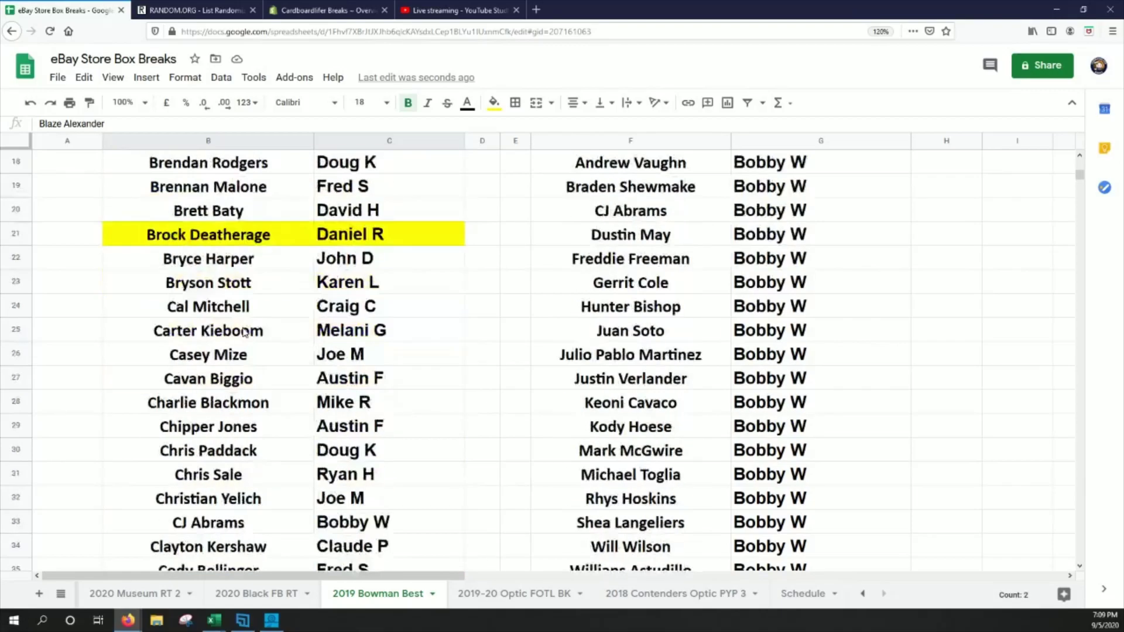
pyautogui.scroll(-20, 277, 385)
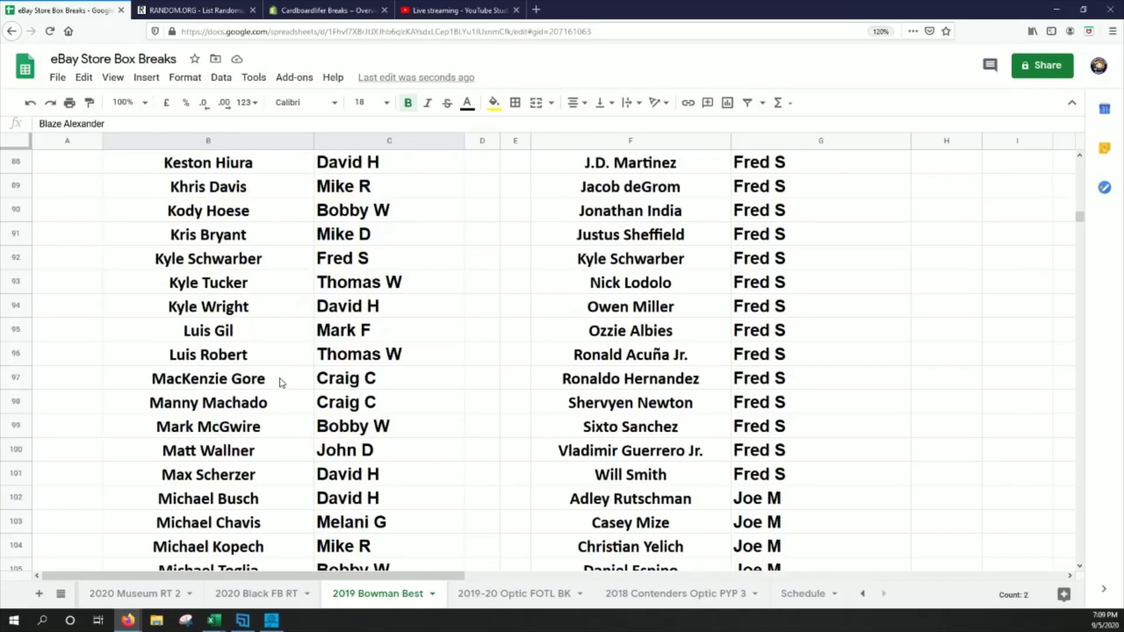
pyautogui.scroll(-1, 297, 384)
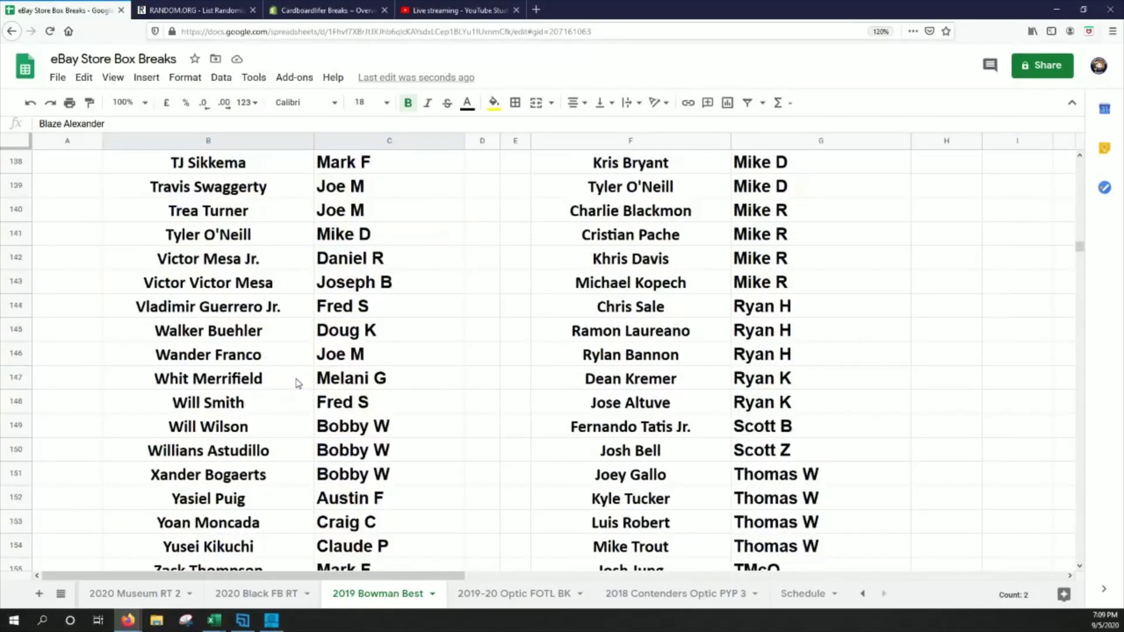
pyautogui.moveTo(237, 288); pyautogui.dragTo(363, 285)
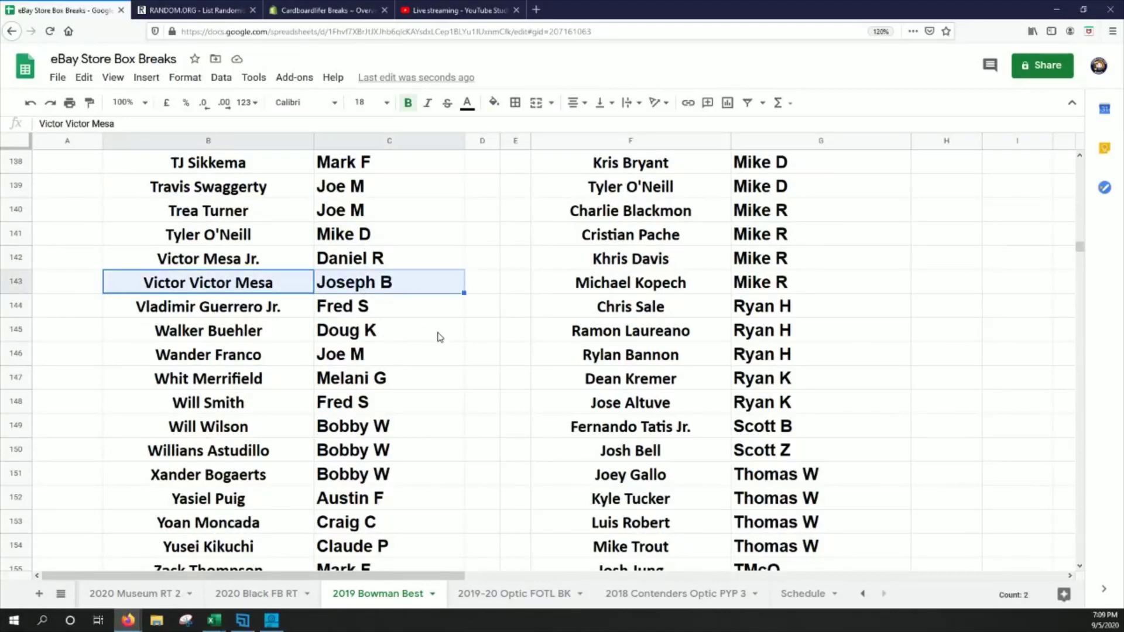
pyautogui.click(493, 102)
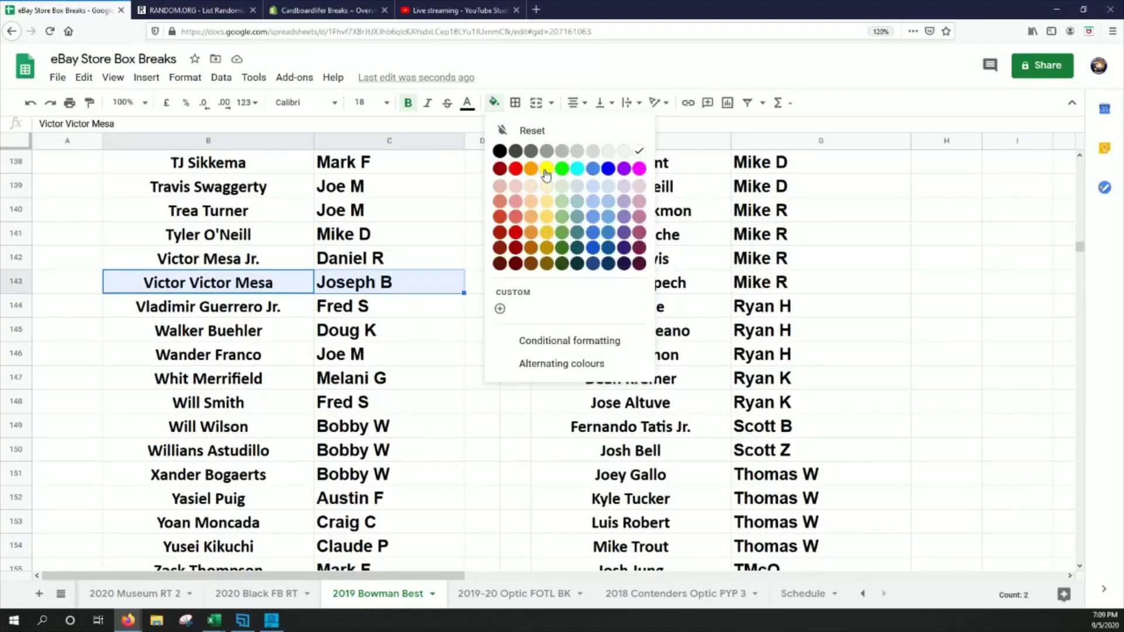
pyautogui.click(545, 171)
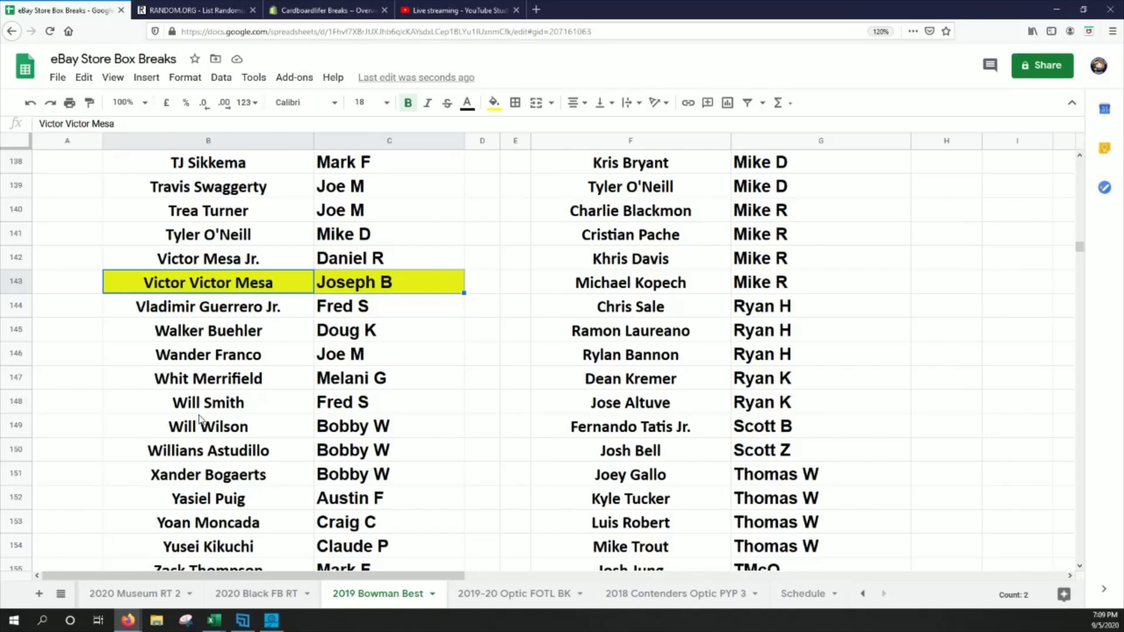
# Fill the Vladimir Guerrero Jr. entry in row 144, columns B and C, with yellow.
pyautogui.moveTo(254, 313); pyautogui.dragTo(354, 311)
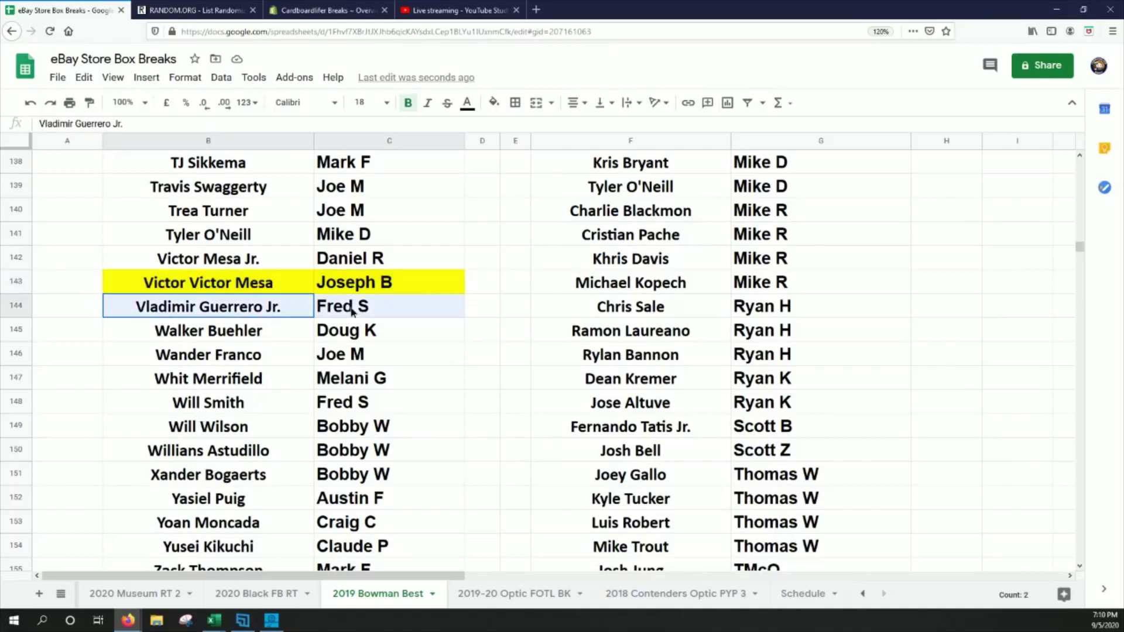
pyautogui.click(498, 108)
pyautogui.click(546, 170)
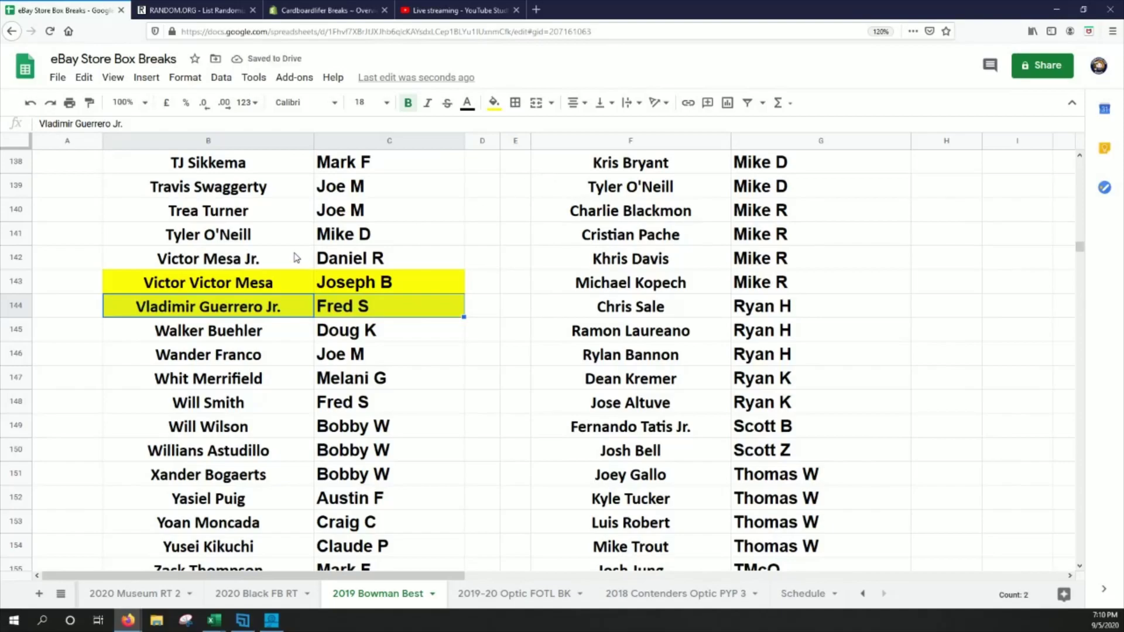
# Highlight the Bryce Harper entry and its owner cell in row 22 (B22:C22) in yellow.
pyautogui.scroll(20, 297, 258)
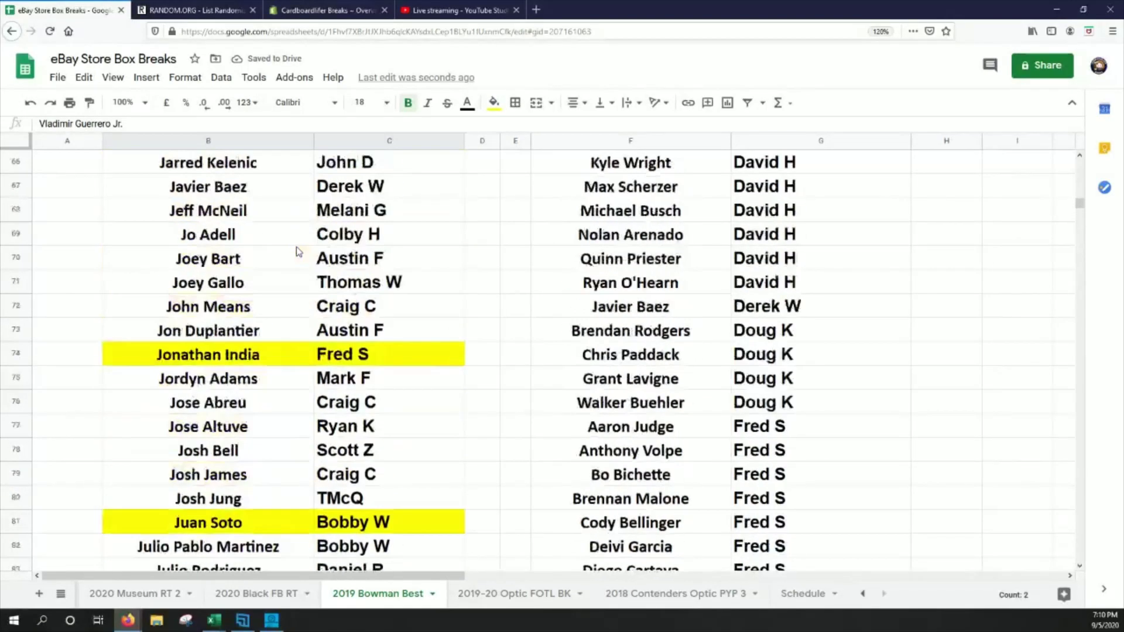
pyautogui.scroll(18, 296, 252)
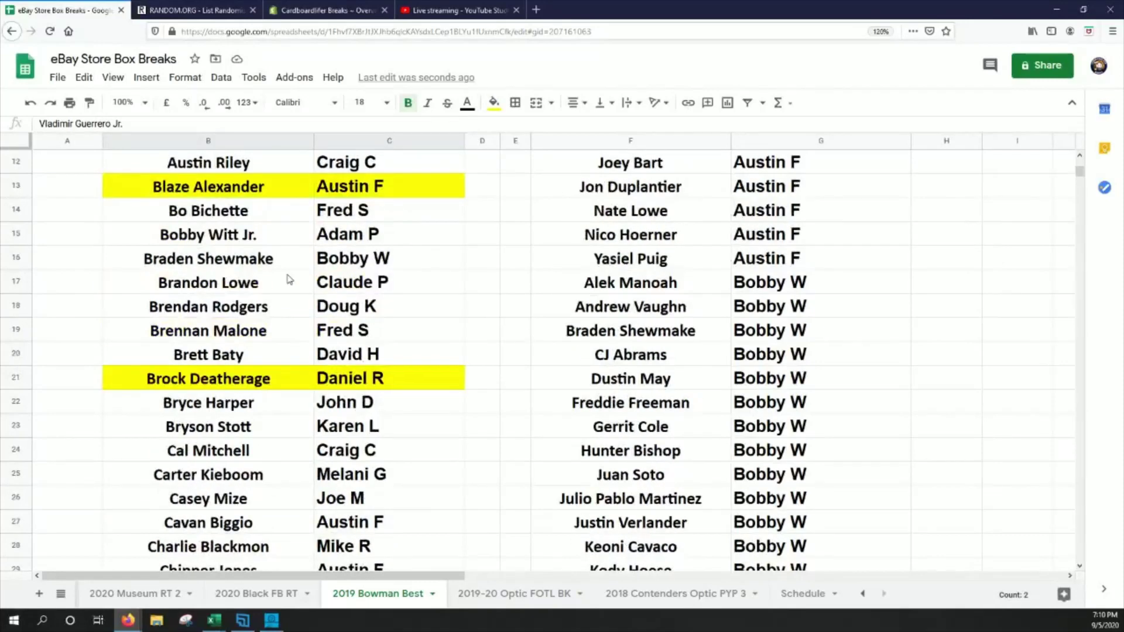
pyautogui.moveTo(250, 406); pyautogui.dragTo(345, 406)
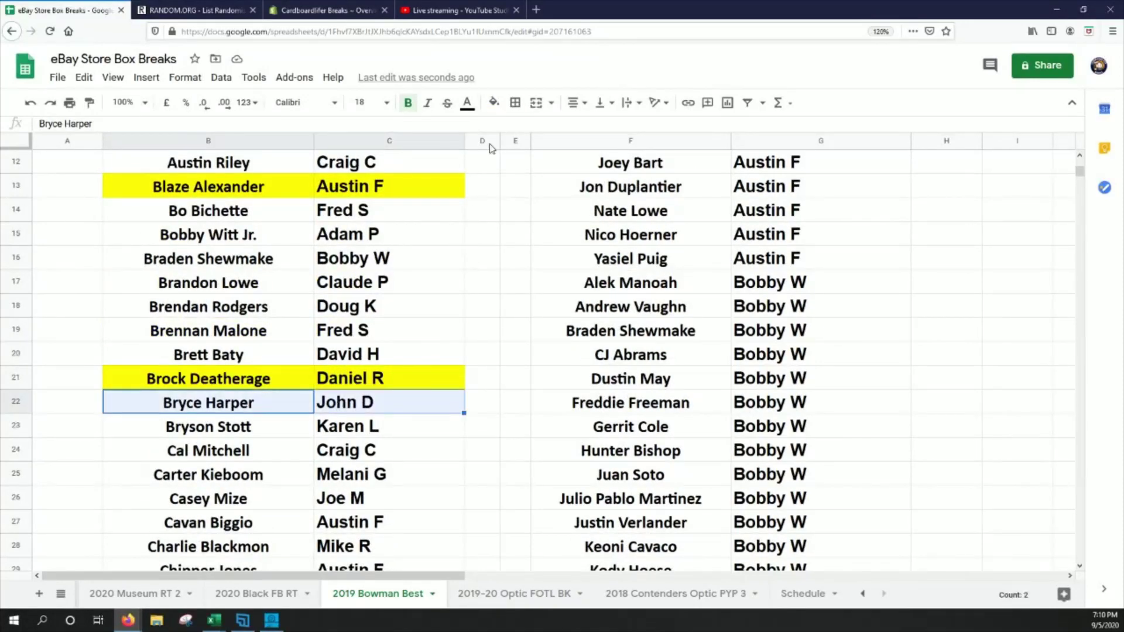
pyautogui.click(494, 103)
pyautogui.click(545, 170)
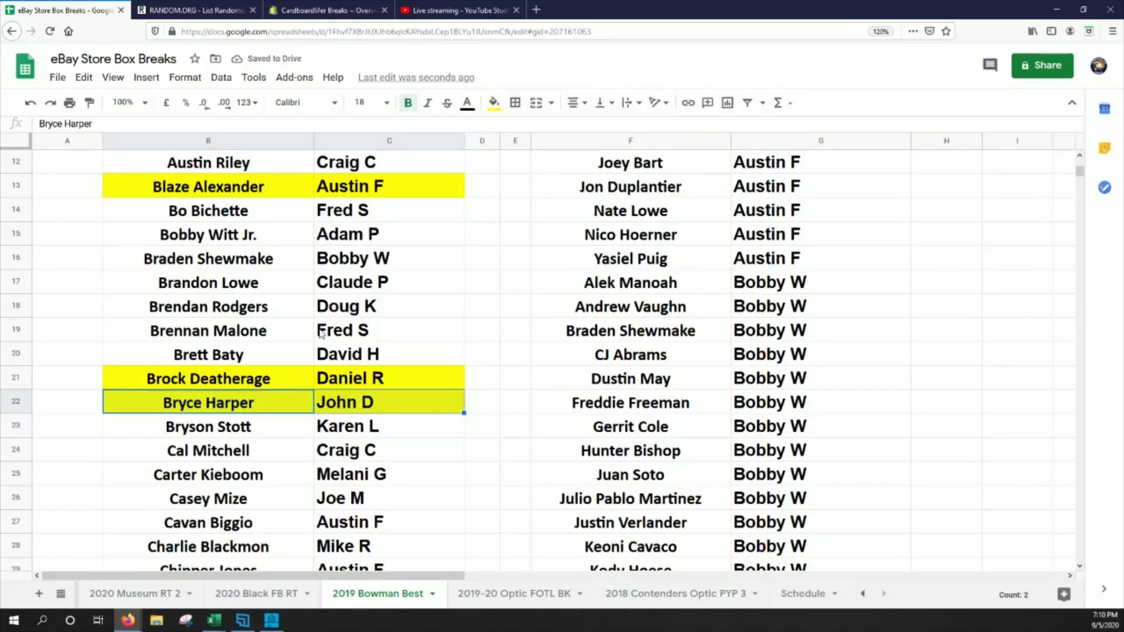
# Highlight the Keston Hiura entry and its owner cell in row 88 (B88:C88) in yellow.
pyautogui.scroll(-15, 321, 334)
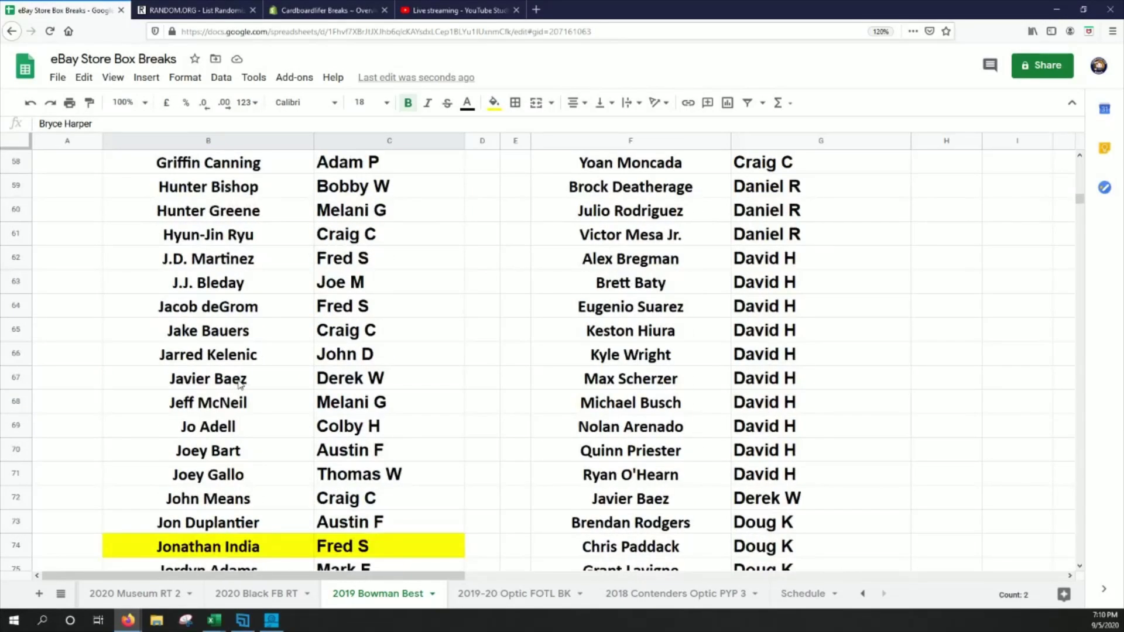
pyautogui.scroll(-7, 239, 383)
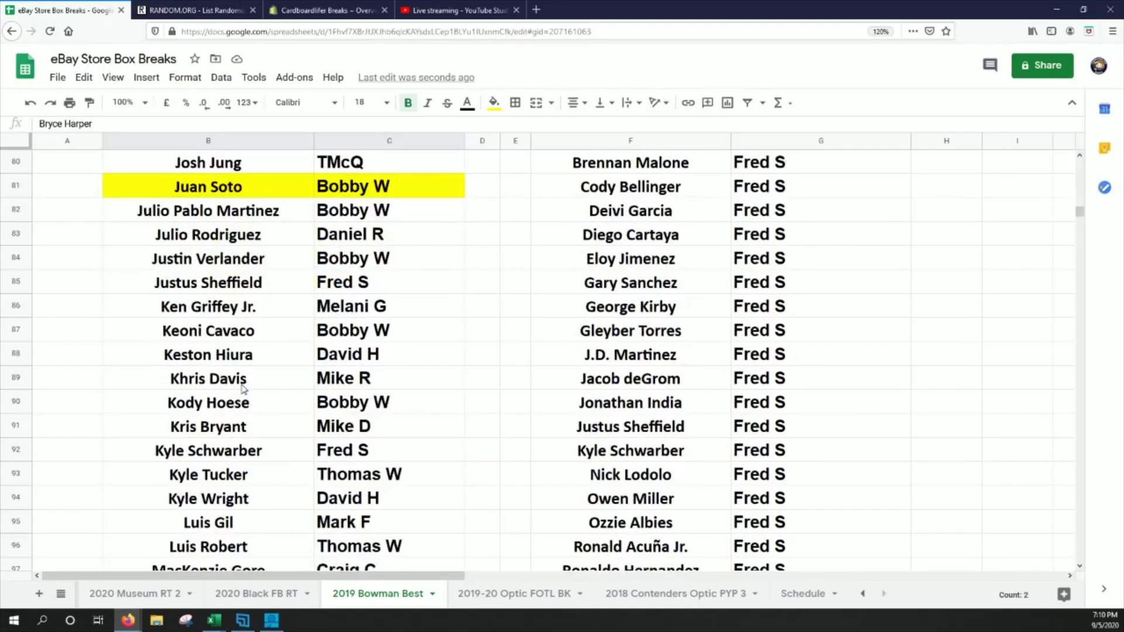
pyautogui.moveTo(245, 358); pyautogui.dragTo(347, 355)
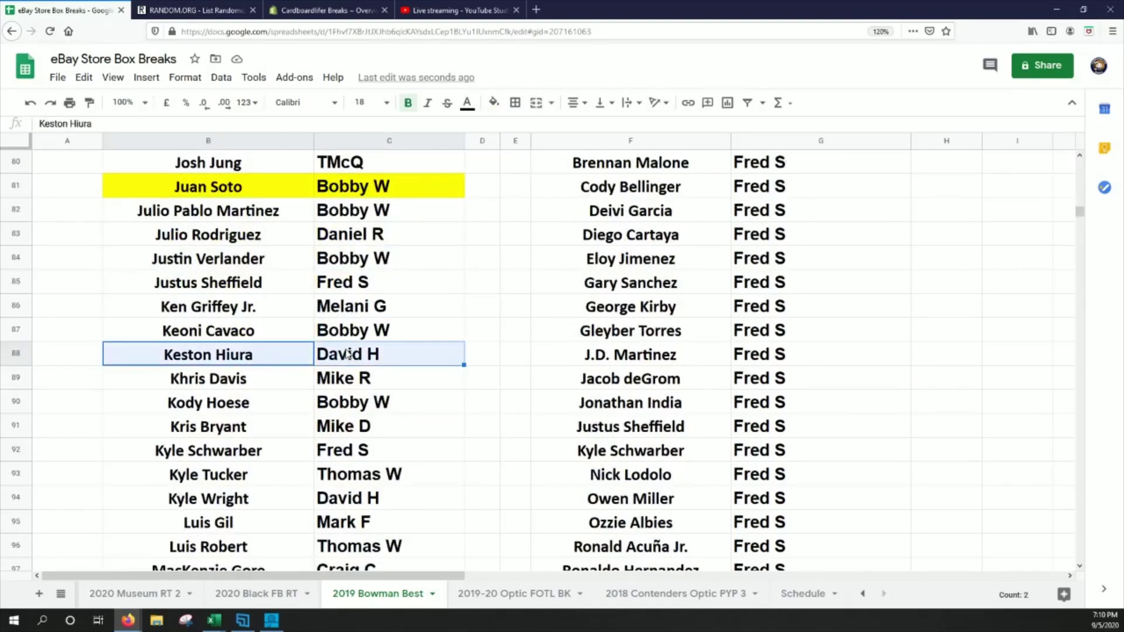
pyautogui.click(493, 103)
pyautogui.click(550, 172)
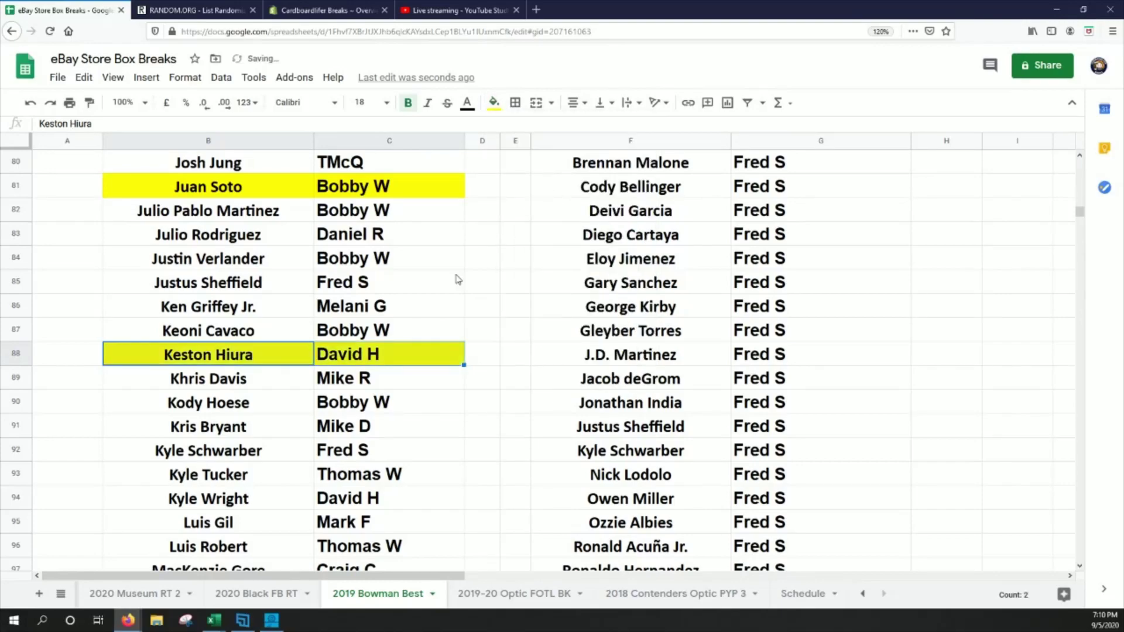
# Highlight the Michael Kopech entry and its owner cell in row 104 (B104:C104) in yellow.
pyautogui.scroll(-5, 299, 357)
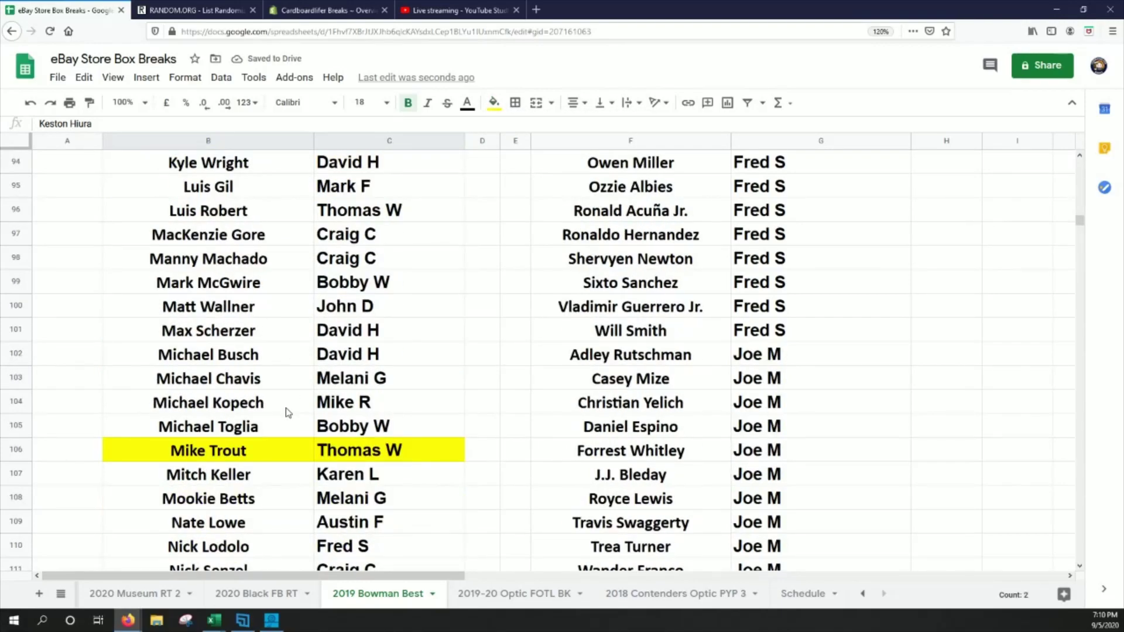
pyautogui.moveTo(253, 405); pyautogui.dragTo(351, 404)
pyautogui.click(493, 102)
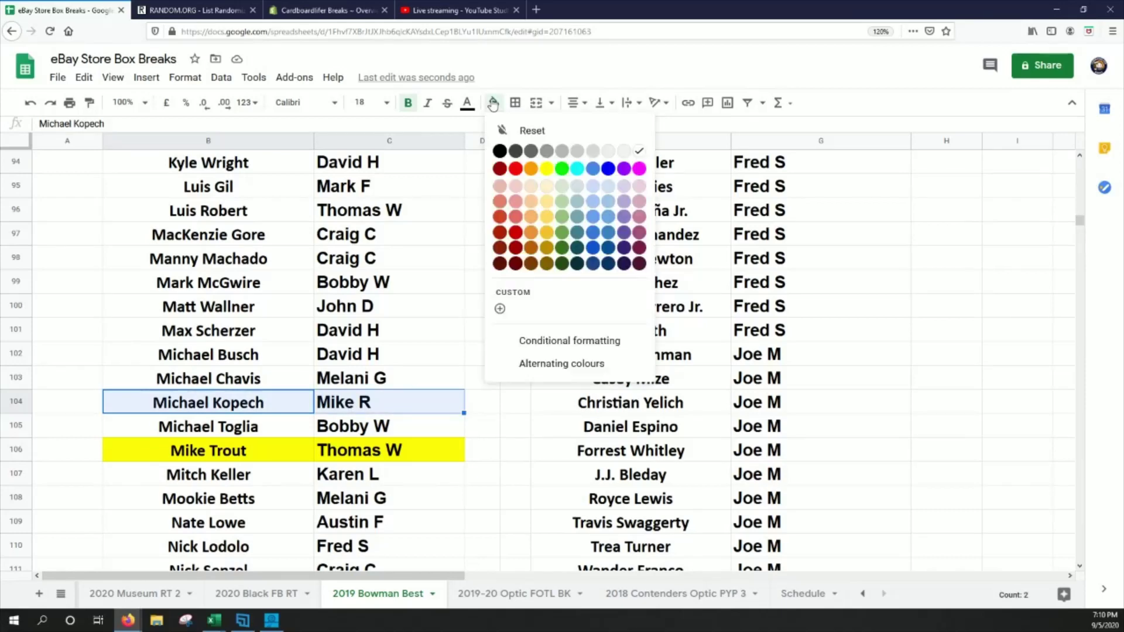
pyautogui.click(550, 171)
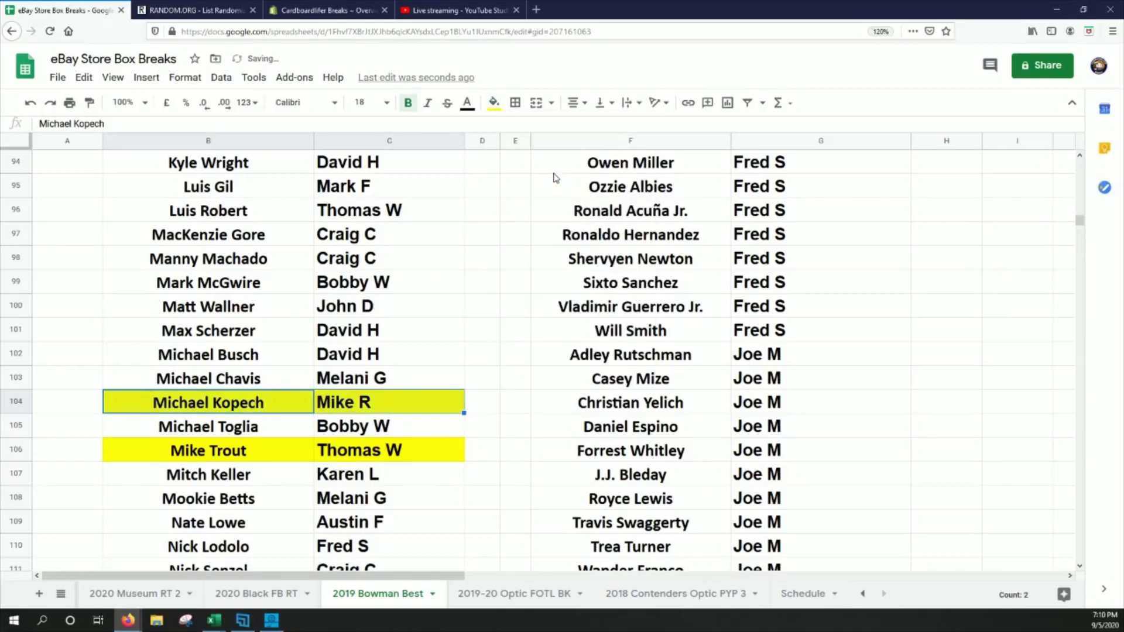
# Fill the Kyle Tucker entry and its owner cell in row 93 (B93:C93) with yellow.
pyautogui.scroll(2, 285, 354)
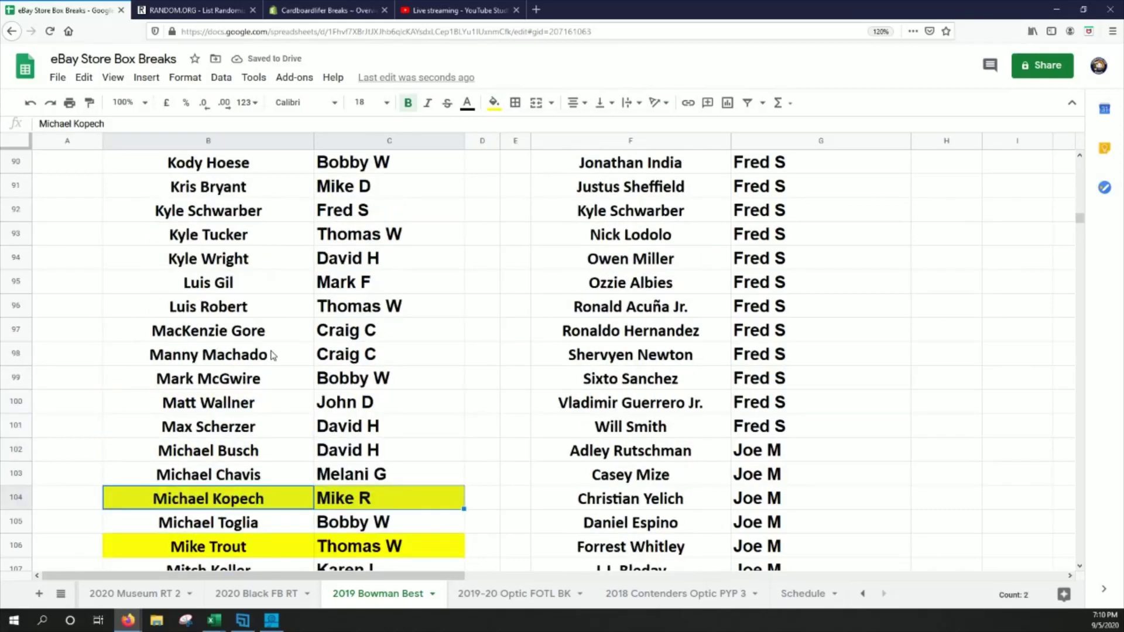
pyautogui.moveTo(261, 237); pyautogui.dragTo(367, 240)
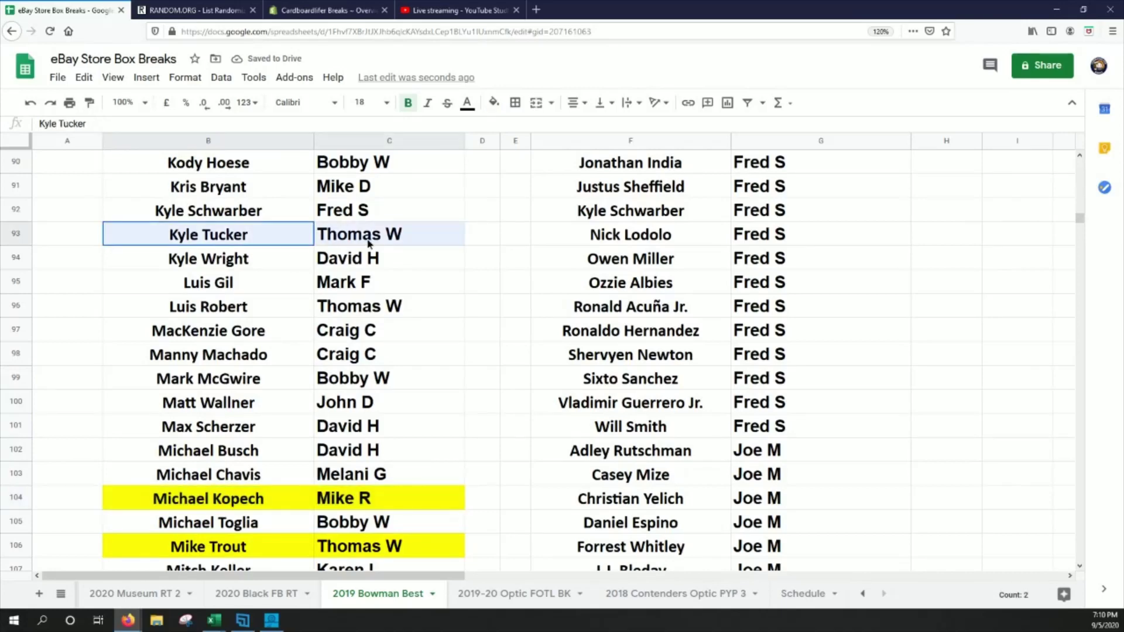
pyautogui.click(493, 103)
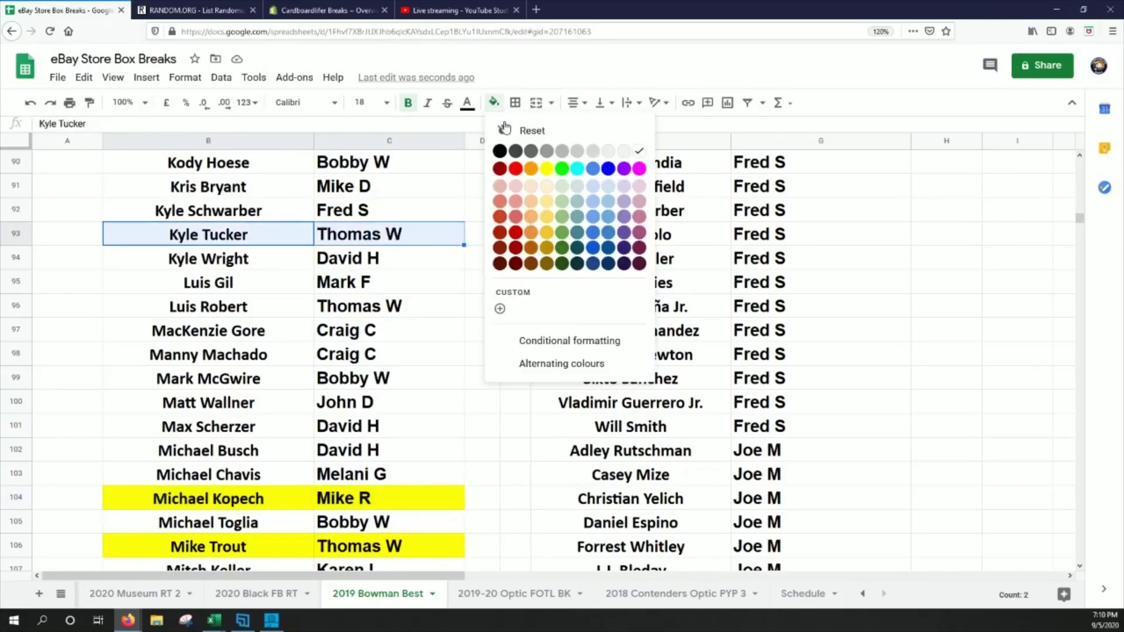
pyautogui.click(550, 171)
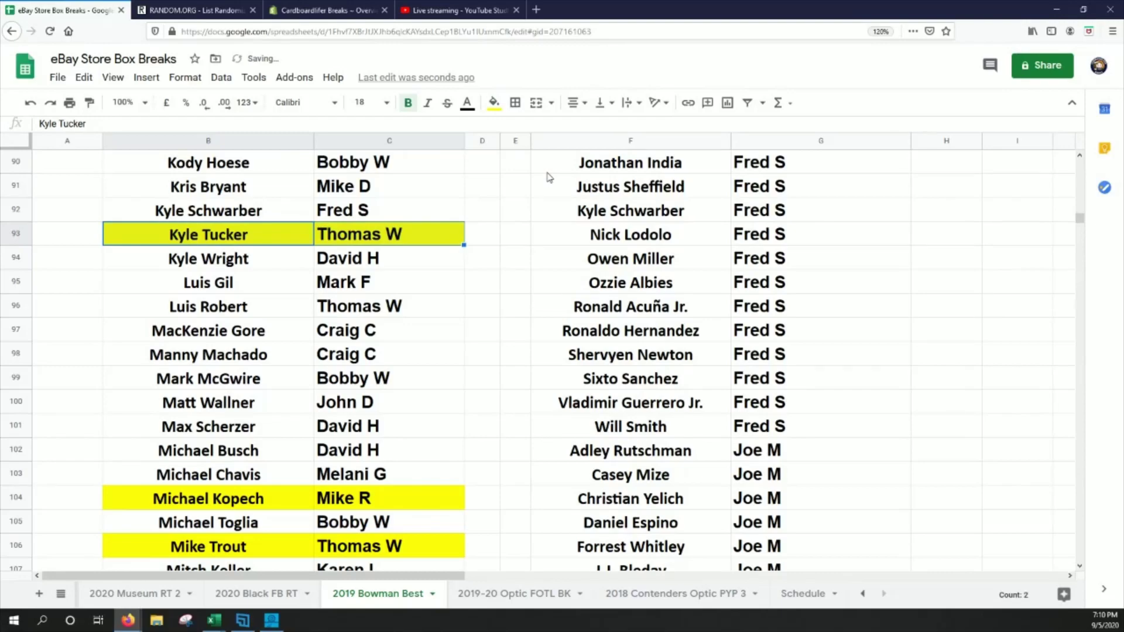
# Highlight the Yusei Kikuchi entry and its owner cell in row 154 (B154:C154) in yellow.
pyautogui.scroll(-20, 308, 414)
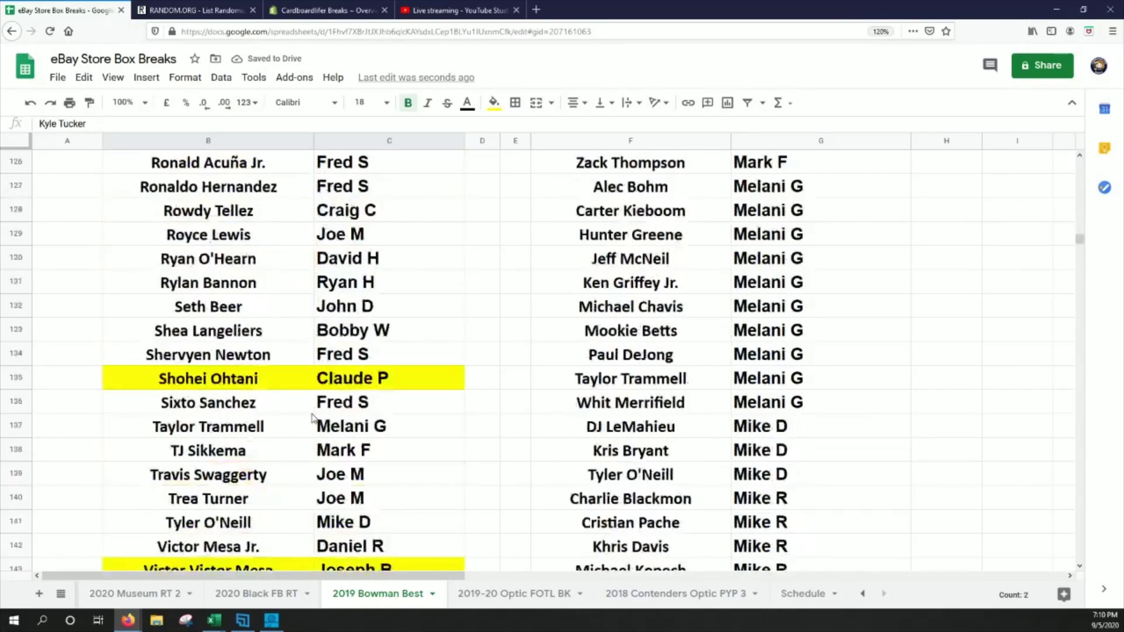
pyautogui.scroll(1, 324, 419)
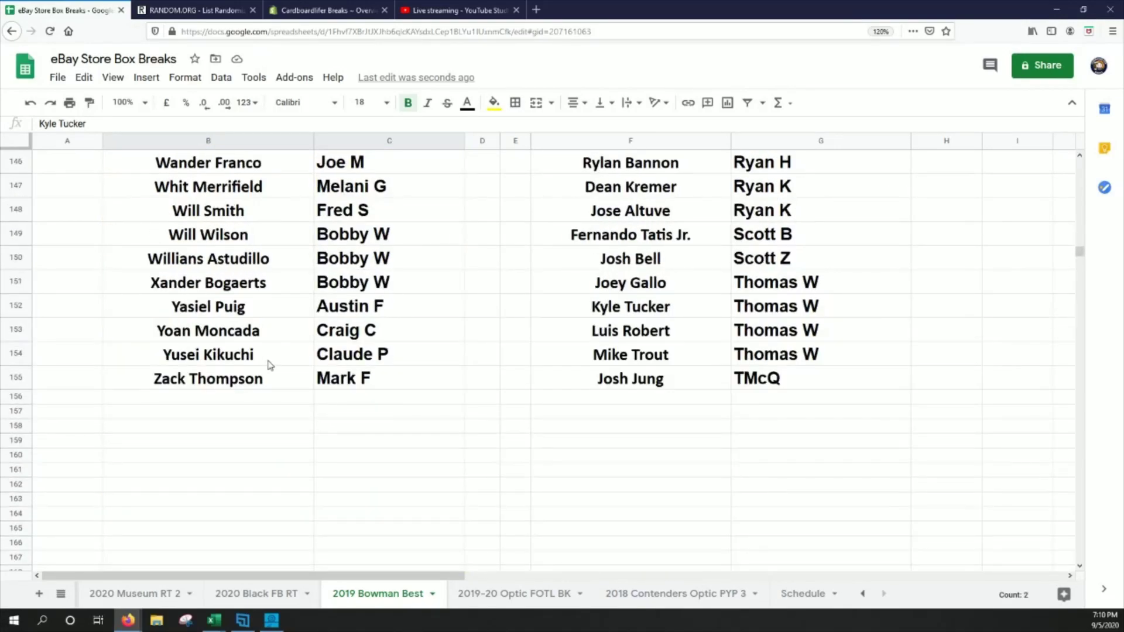
pyautogui.moveTo(268, 363); pyautogui.dragTo(363, 354)
pyautogui.click(492, 103)
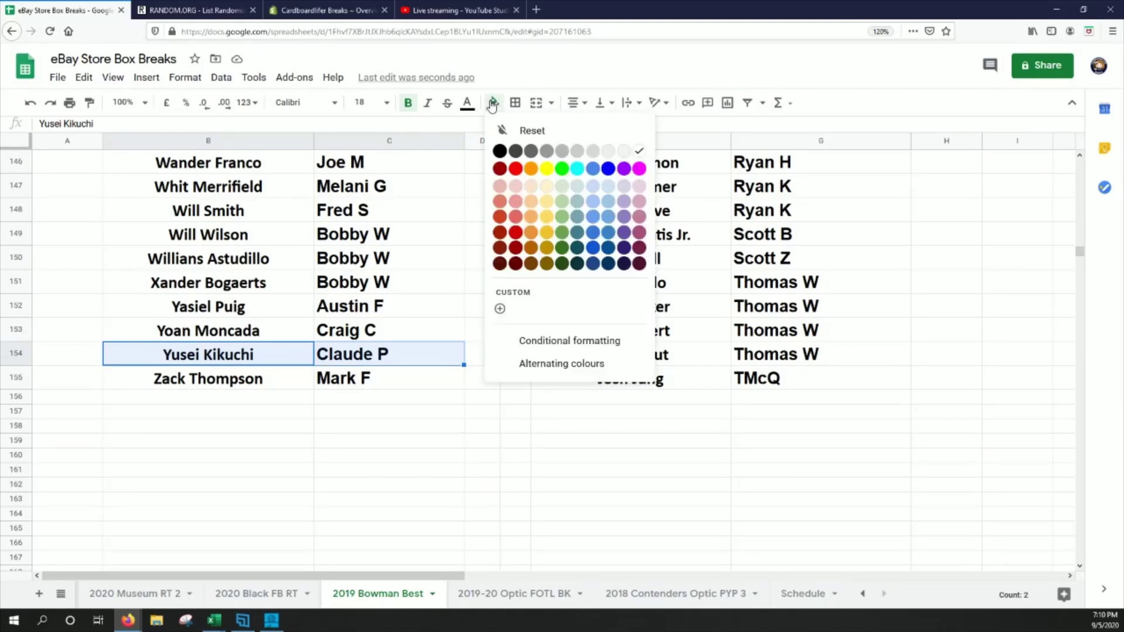
pyautogui.click(546, 168)
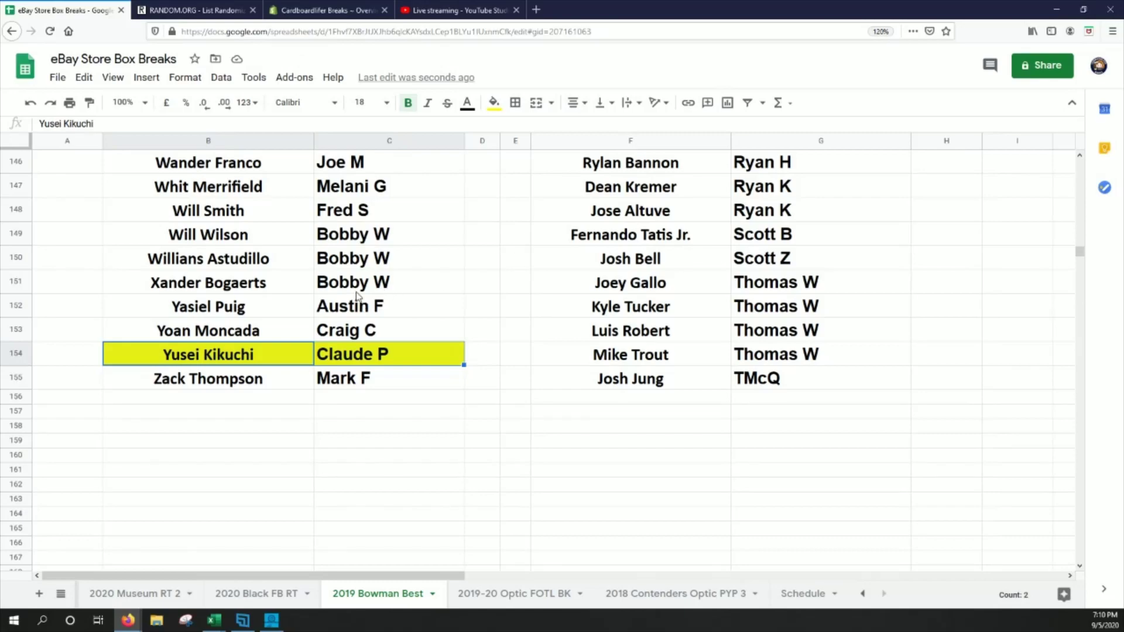
# Highlight the Rowdy Tellez entry and its owner cell in row 128 (B128:C128) in yellow.
pyautogui.scroll(8, 357, 295)
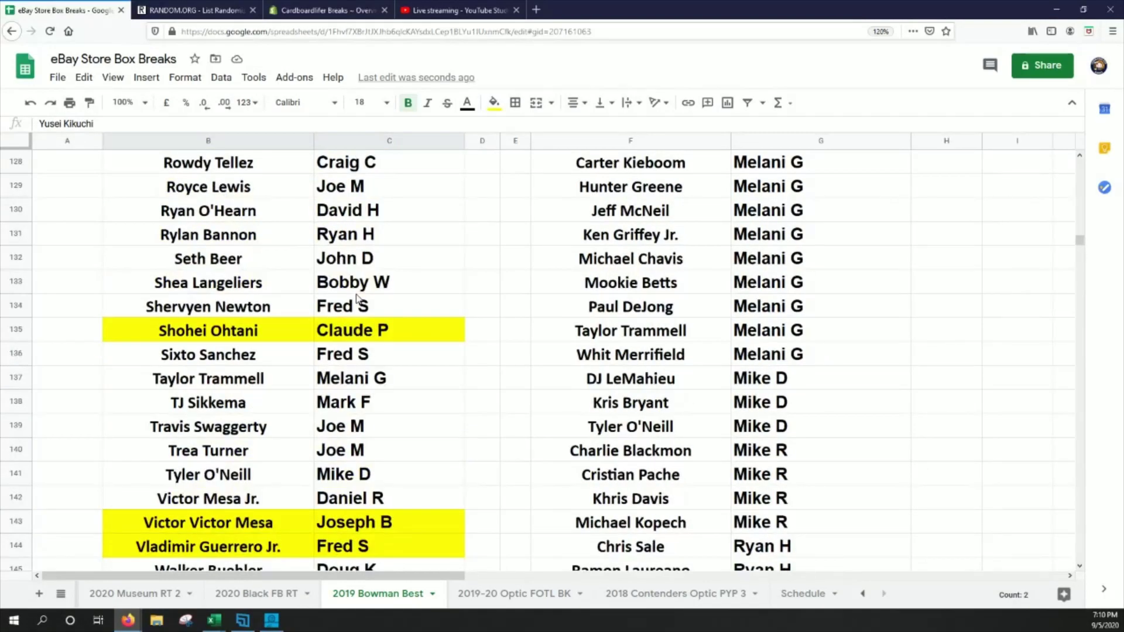
pyautogui.moveTo(255, 263); pyautogui.dragTo(369, 265)
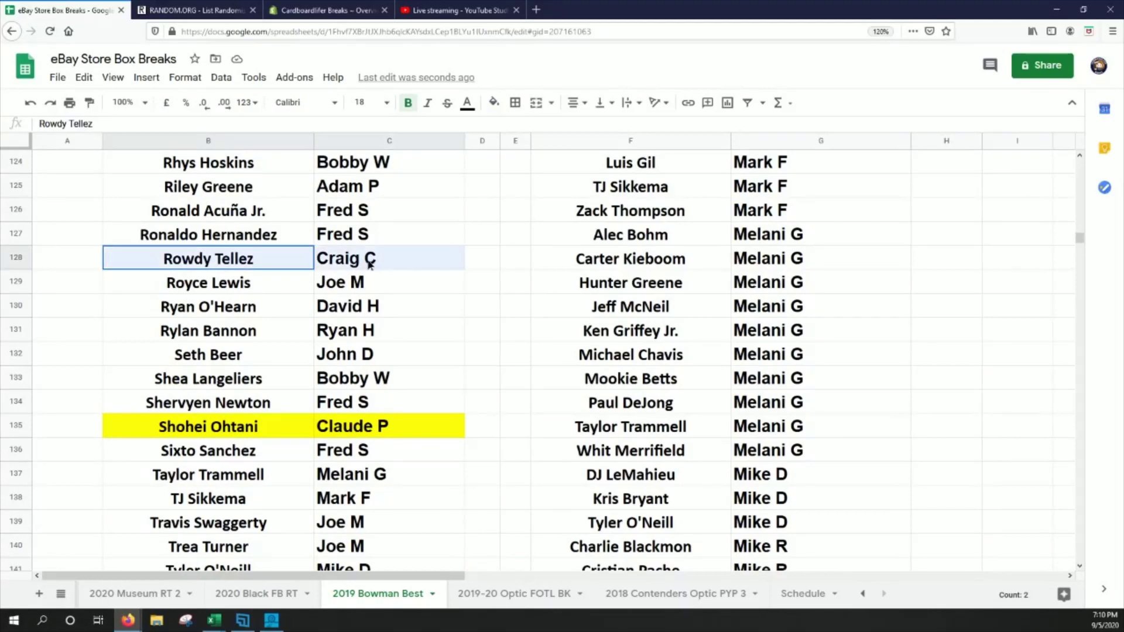
pyautogui.click(493, 103)
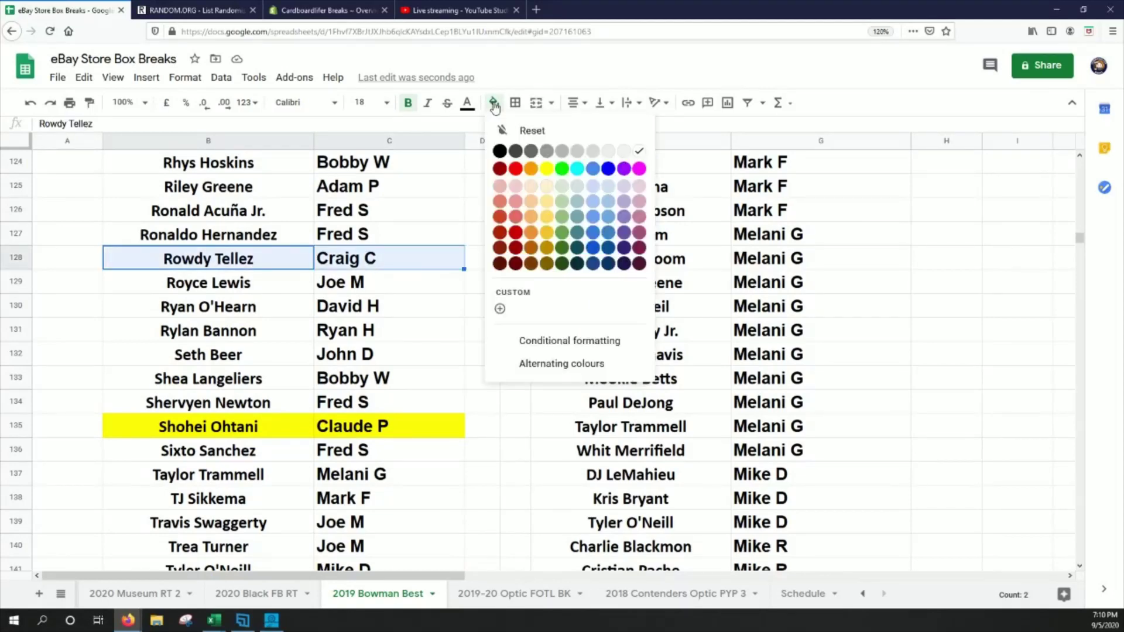
pyautogui.click(546, 170)
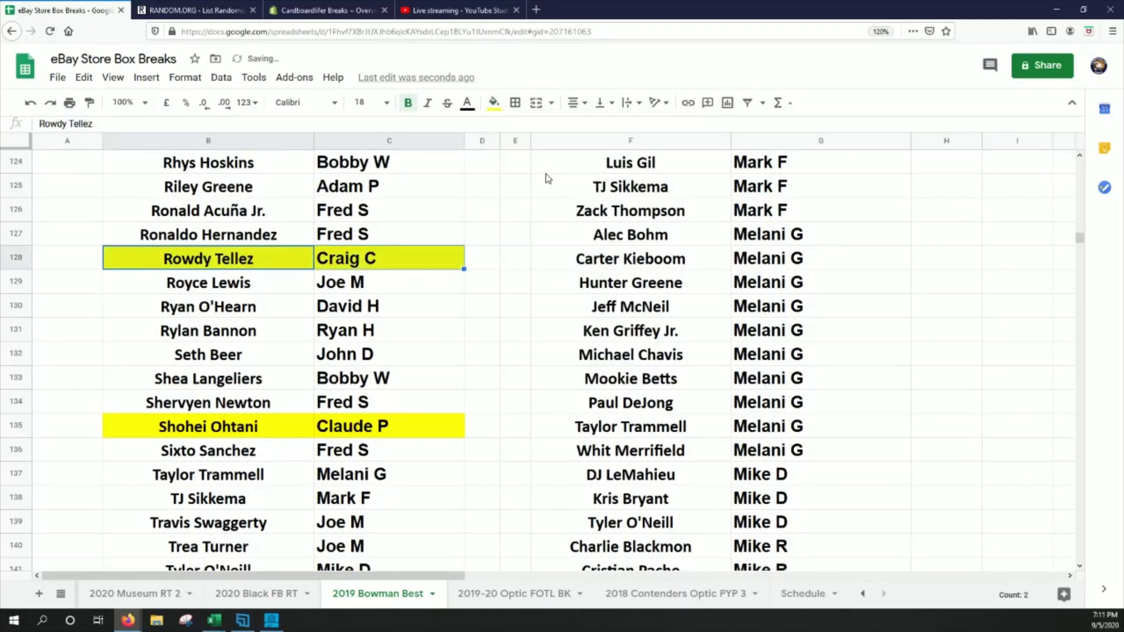
# Fill the Justus Sheffield entry in row 85, columns B and C, with yellow.
pyautogui.scroll(9, 168, 381)
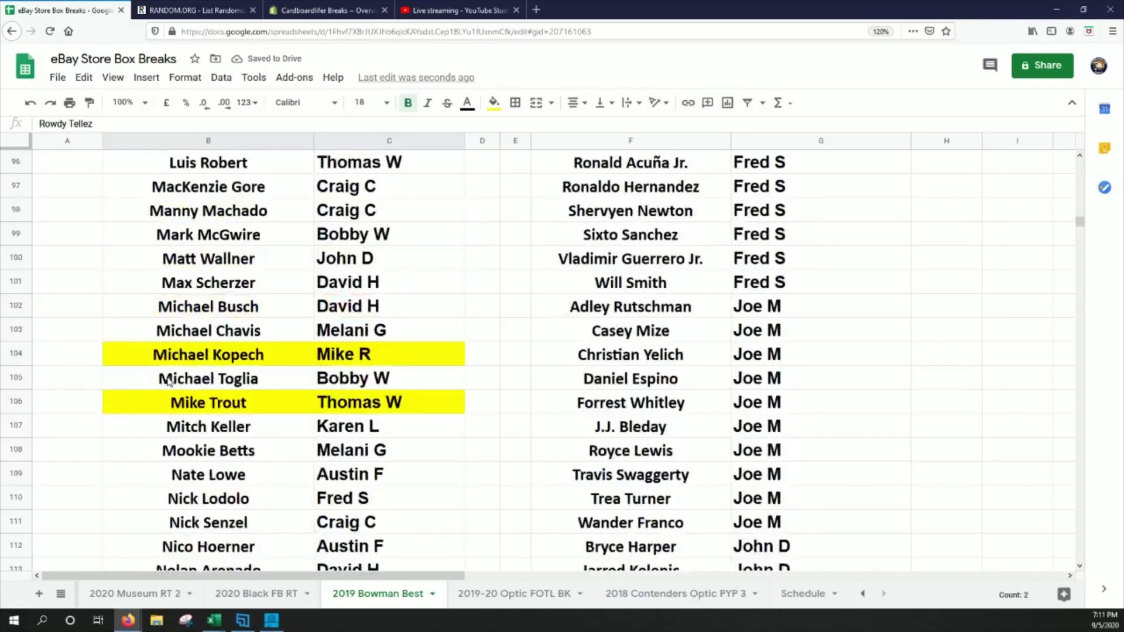
pyautogui.scroll(5, 168, 382)
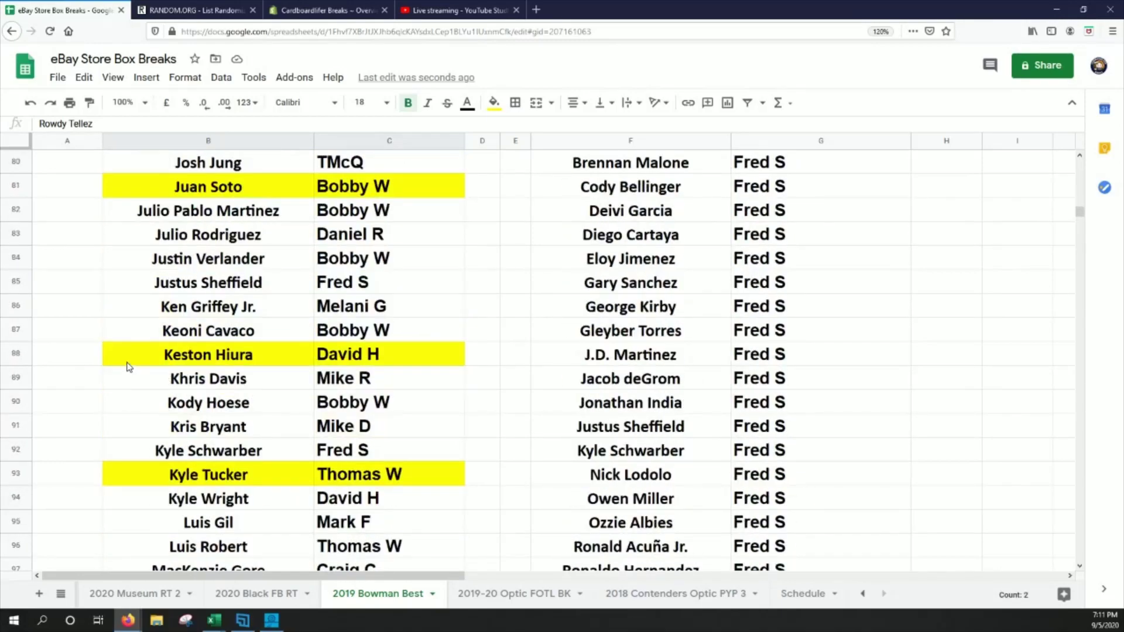
pyautogui.moveTo(208, 286); pyautogui.dragTo(351, 283)
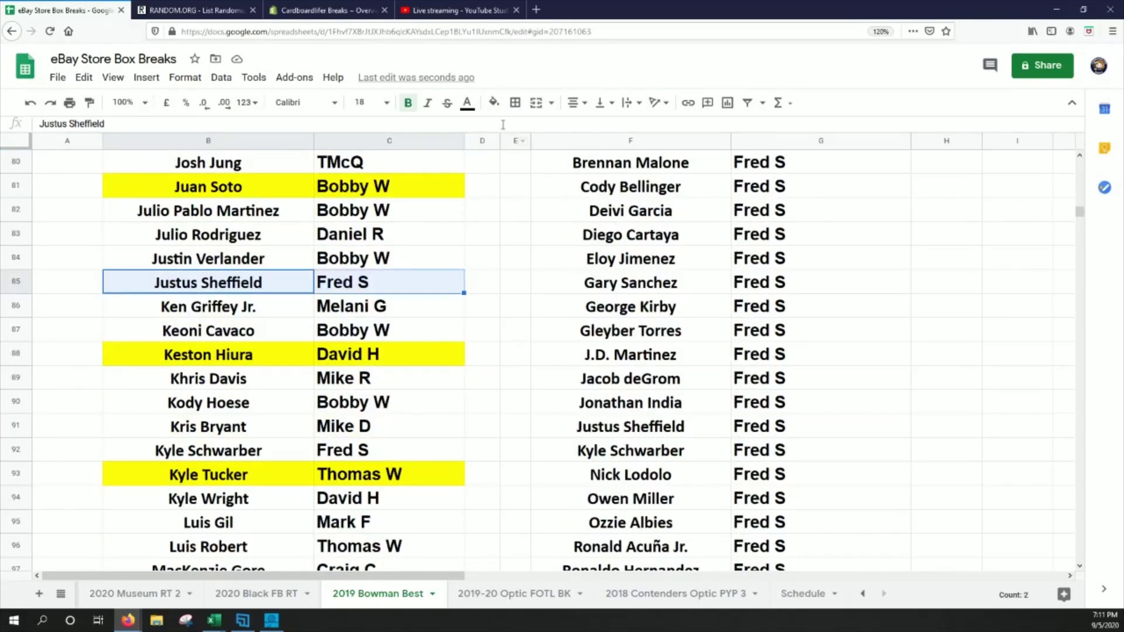
pyautogui.click(494, 103)
pyautogui.click(548, 169)
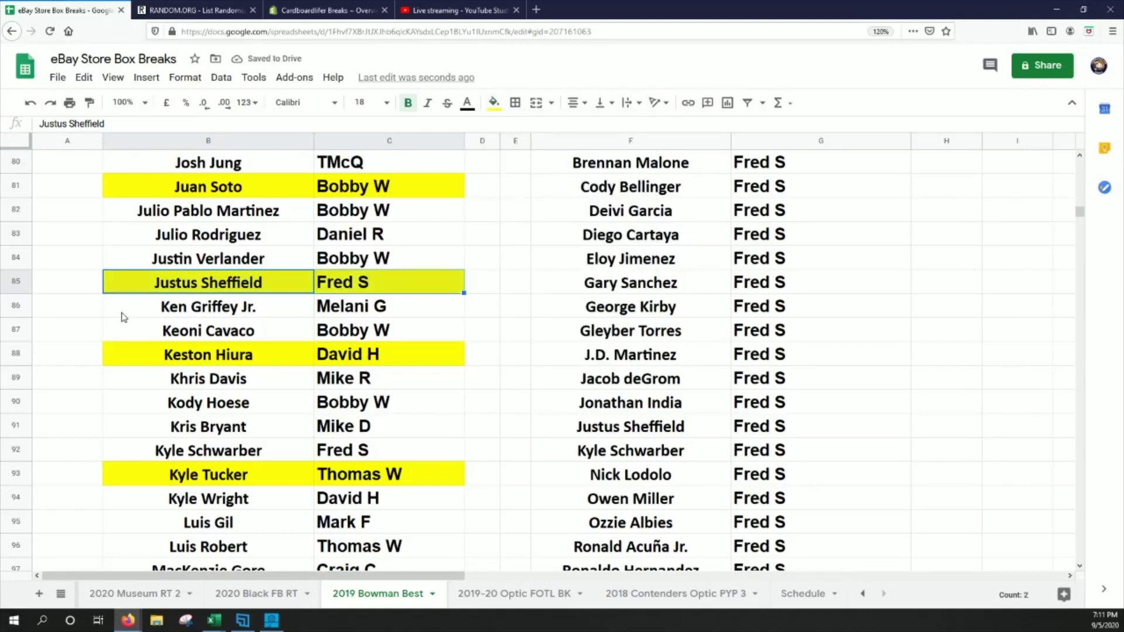
# Highlight the Nick Senzel entry and its owner cell in row 111 (B111:C111) in yellow.
pyautogui.scroll(-7, 181, 306)
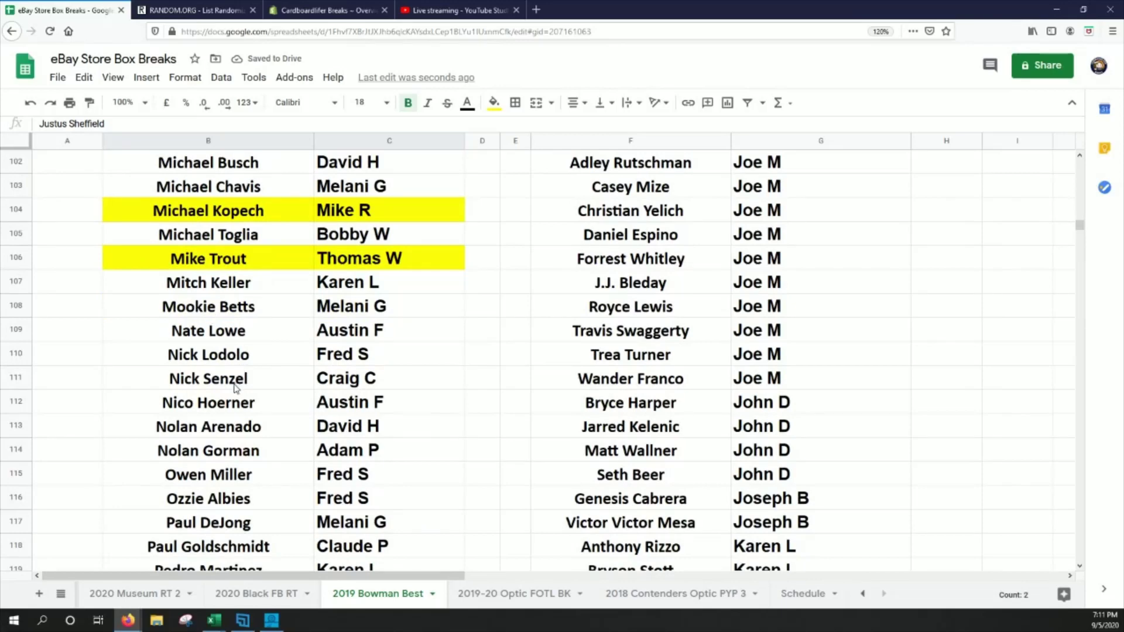
pyautogui.moveTo(234, 380); pyautogui.dragTo(358, 378)
pyautogui.click(493, 109)
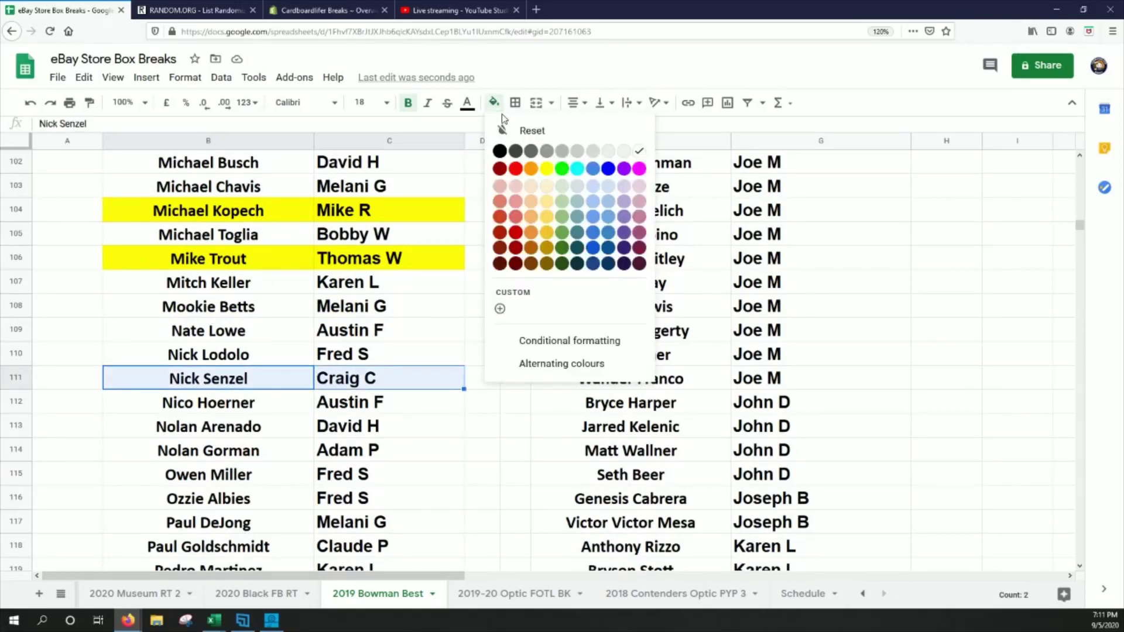
pyautogui.click(547, 169)
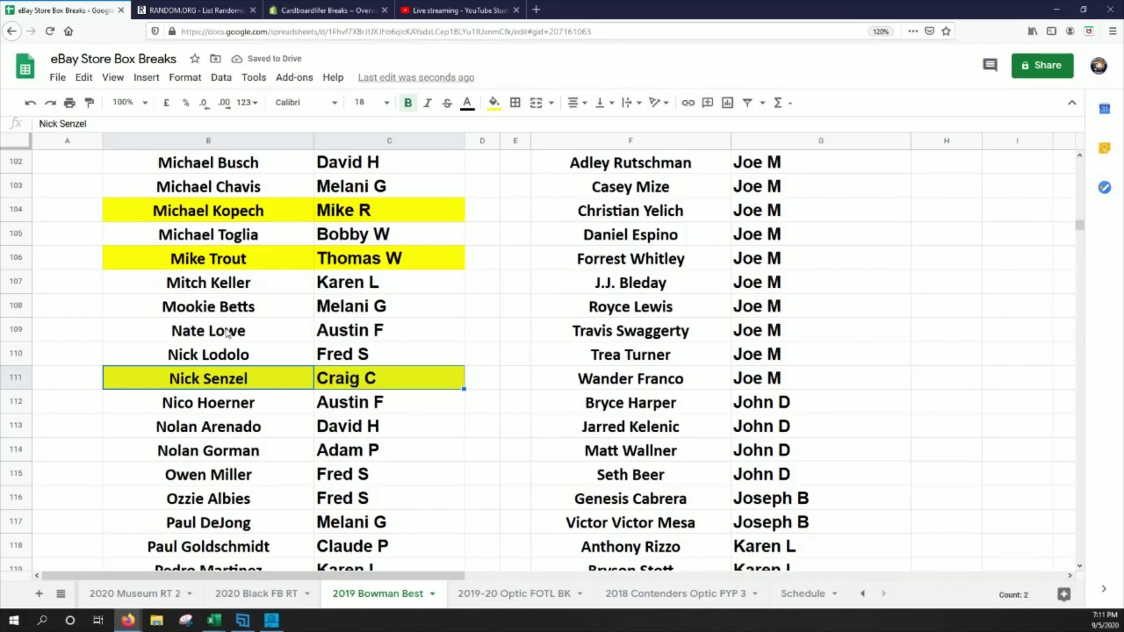
# Highlight the Ramon Laureano entry and its owner cell in row 122 (B122:C122) in yellow.
pyautogui.scroll(-3, 225, 334)
pyautogui.moveTo(259, 457); pyautogui.dragTo(368, 458)
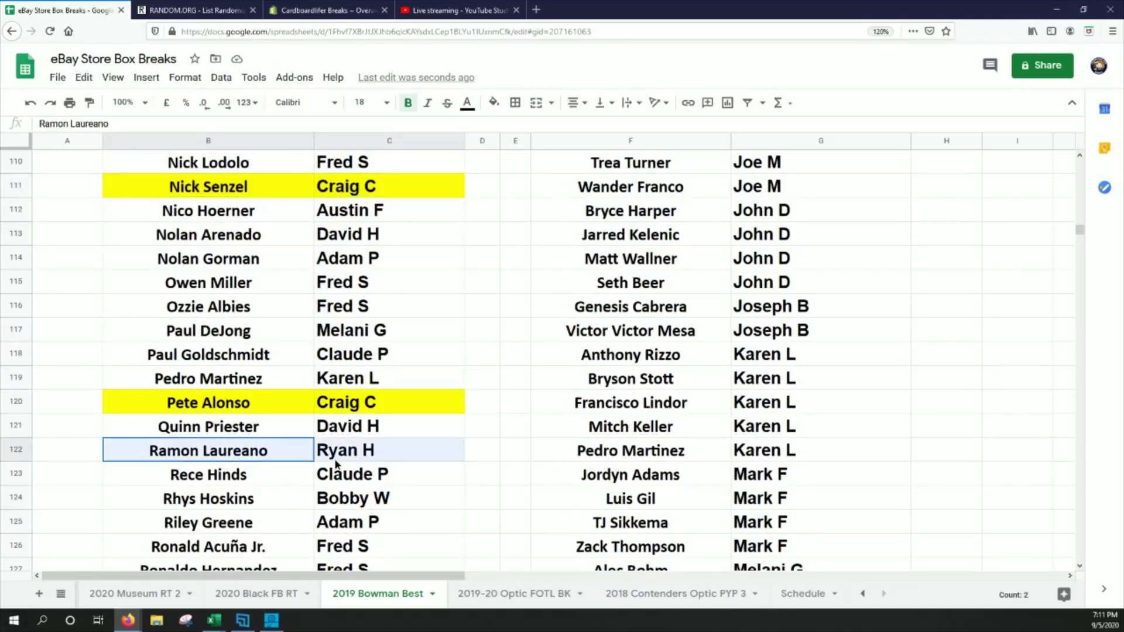
pyautogui.click(493, 103)
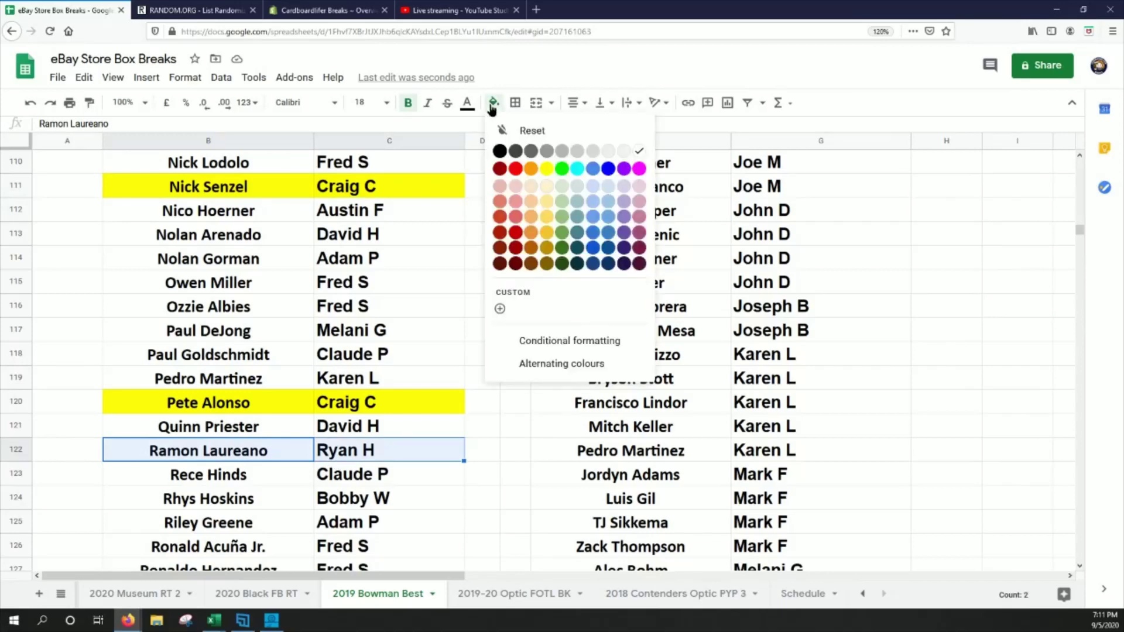
pyautogui.click(547, 171)
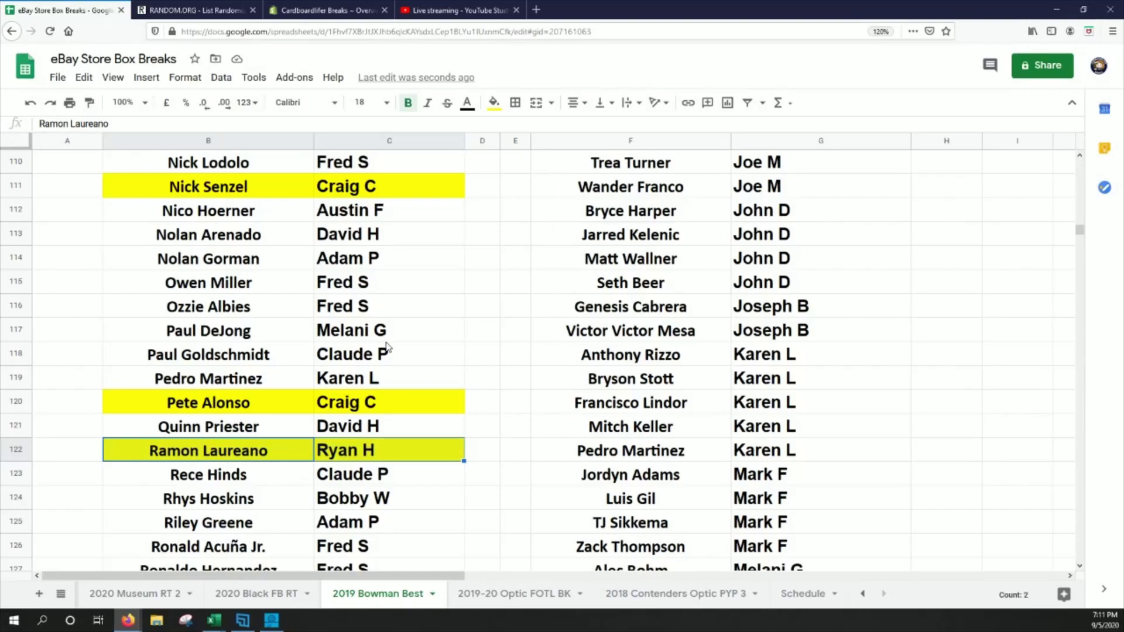
# Fill the Sixto Sanchez entry and its owner cell in row 136 (B136:C136) with yellow.
pyautogui.scroll(-5, 296, 344)
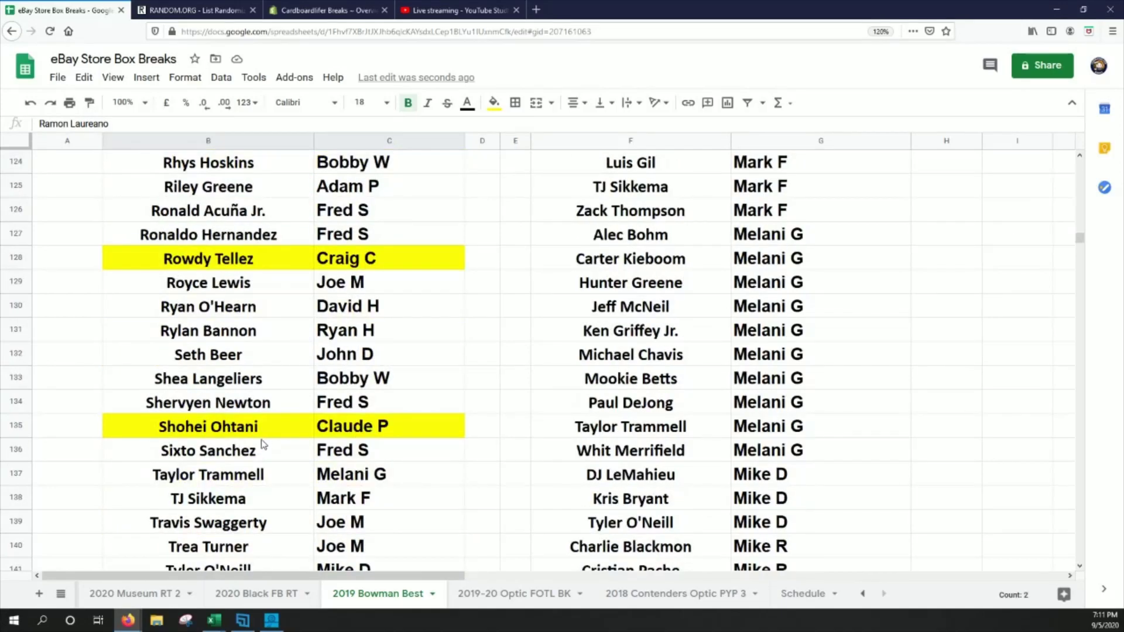
pyautogui.click(296, 461)
pyautogui.moveTo(296, 462); pyautogui.dragTo(363, 459)
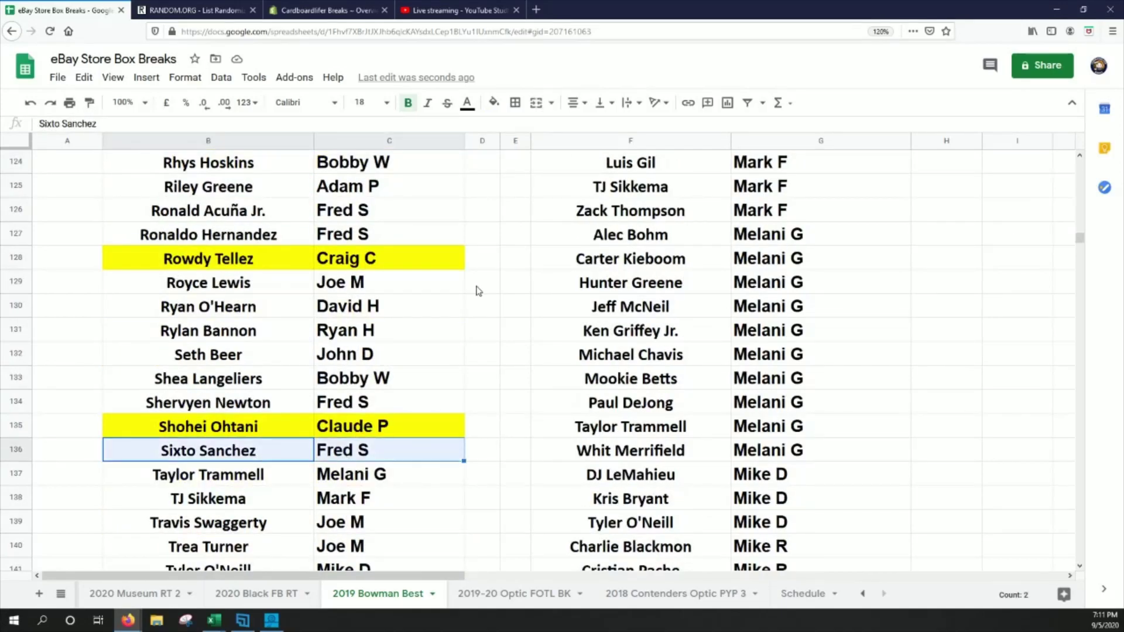
pyautogui.click(494, 103)
pyautogui.click(546, 170)
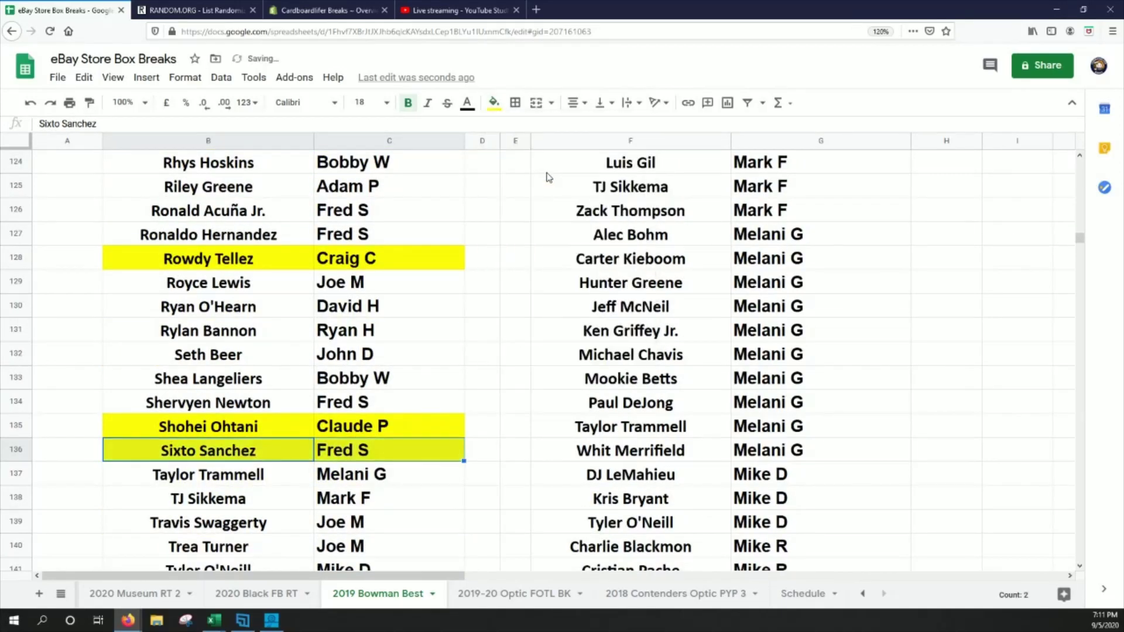
# Highlight the J.J. Bleday entry and its buyer cell in row 63 (B63:C63) in yellow.
pyautogui.scroll(12, 299, 281)
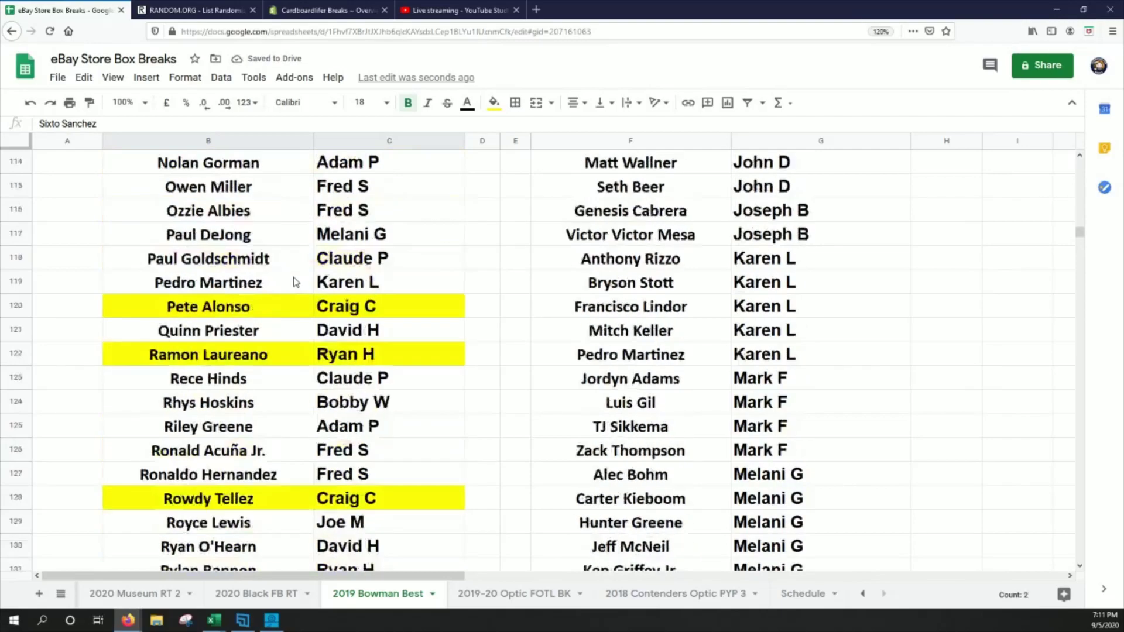
pyautogui.scroll(11, 297, 281)
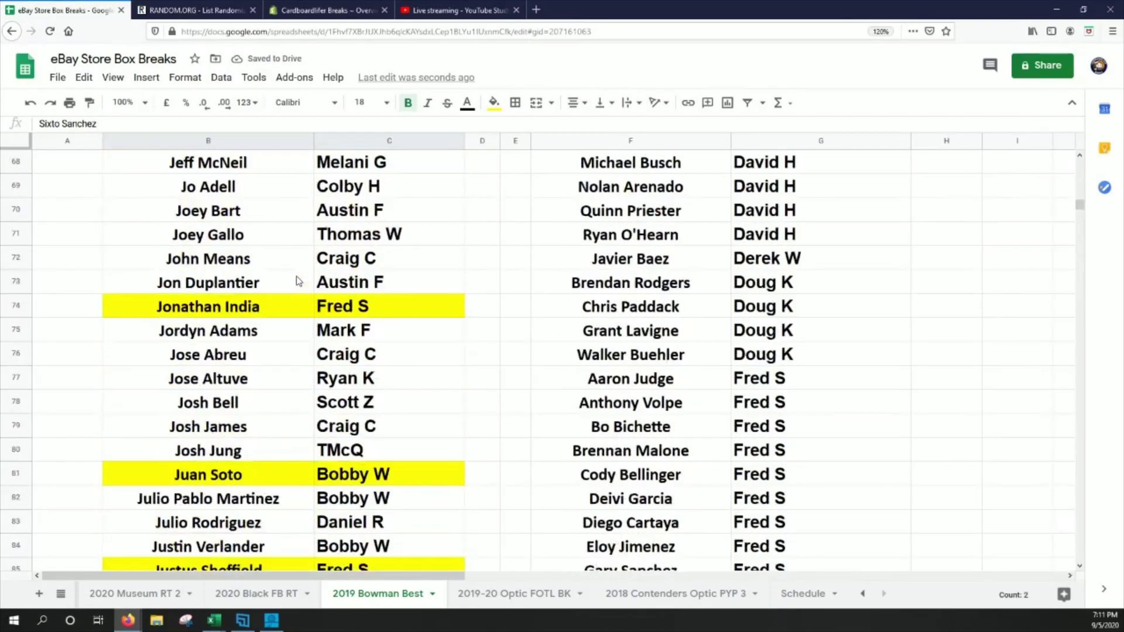
pyautogui.moveTo(262, 330); pyautogui.dragTo(328, 331)
pyautogui.click(493, 102)
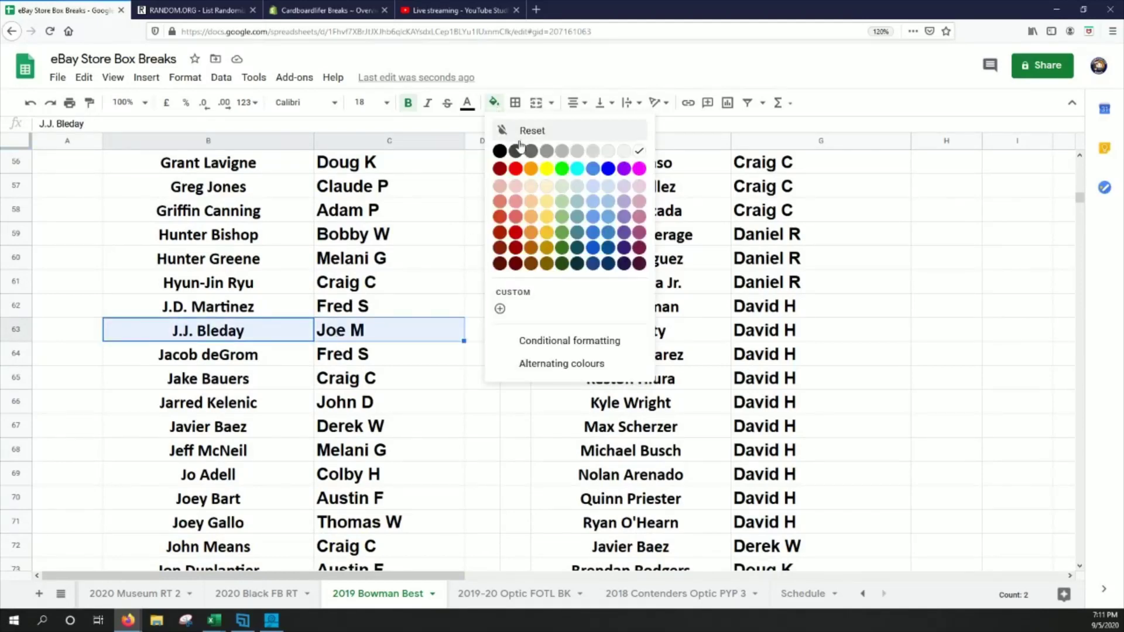
pyautogui.click(550, 175)
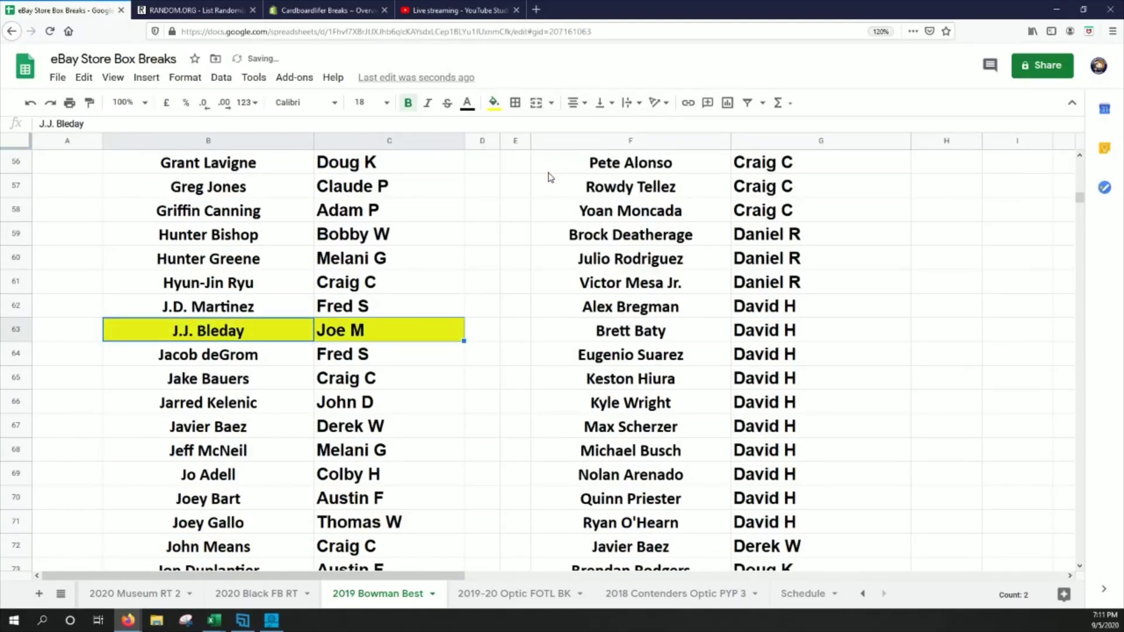
# Fill the Josh Jung entry and its buyer cell in row 80 (B80:C80) with yellow.
pyautogui.scroll(-4, 410, 305)
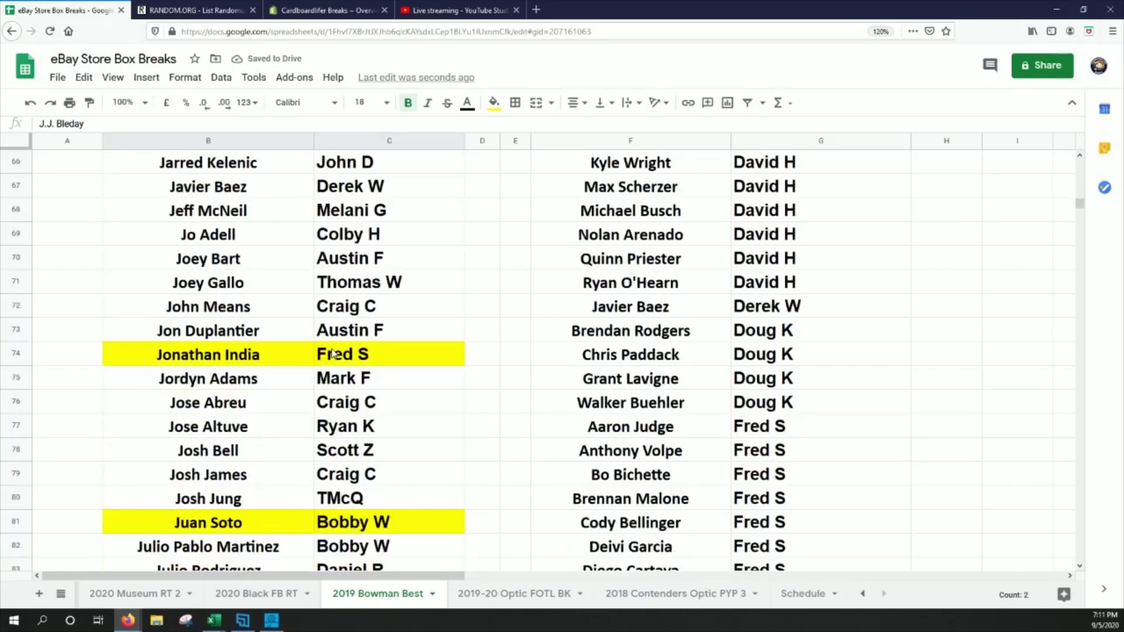
pyautogui.moveTo(246, 501); pyautogui.dragTo(351, 500)
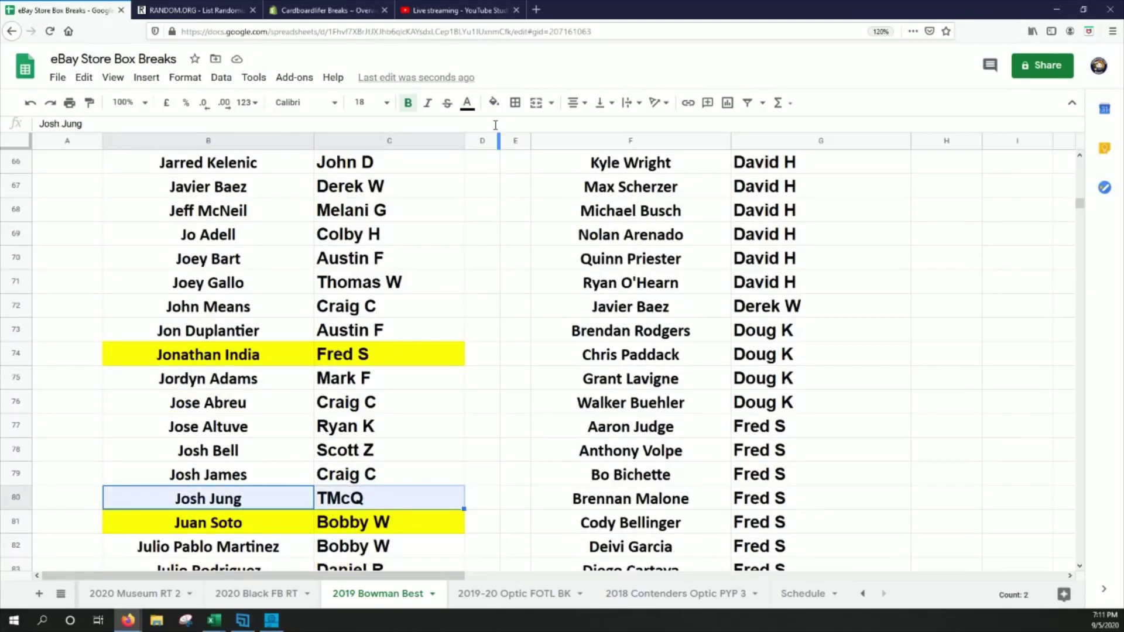
pyautogui.click(494, 103)
pyautogui.click(546, 175)
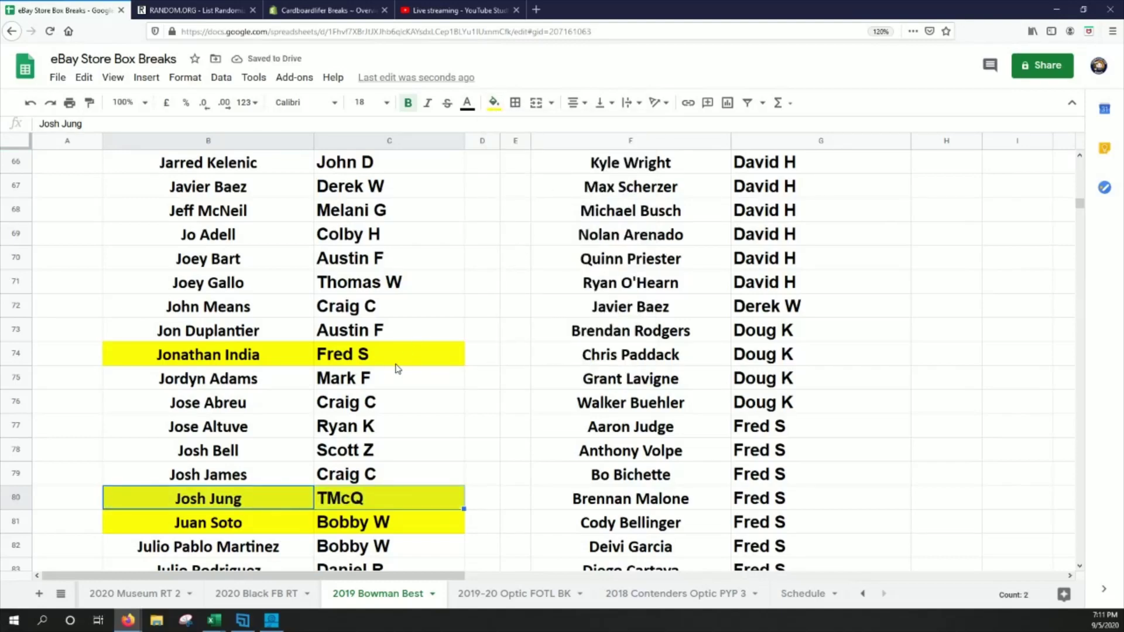
# Highlight the Forrest Whitley entry and its buyer cell in row 48 (B48:C48) in yellow.
pyautogui.scroll(-4, 392, 369)
pyautogui.scroll(9, 389, 363)
pyautogui.scroll(2, 391, 361)
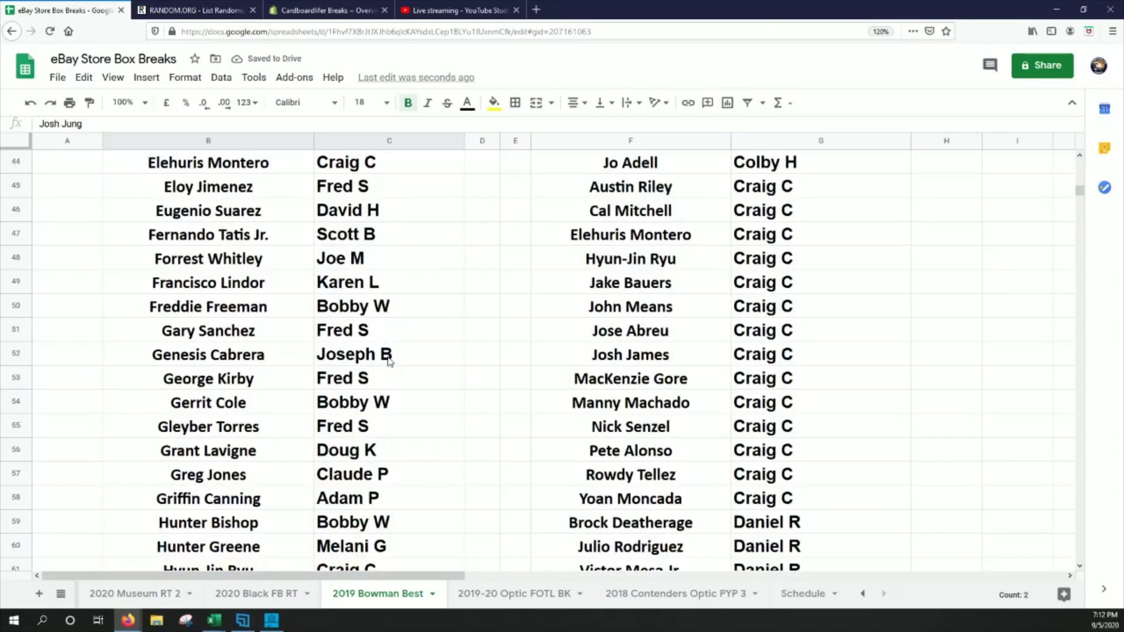
pyautogui.moveTo(271, 261); pyautogui.dragTo(348, 265)
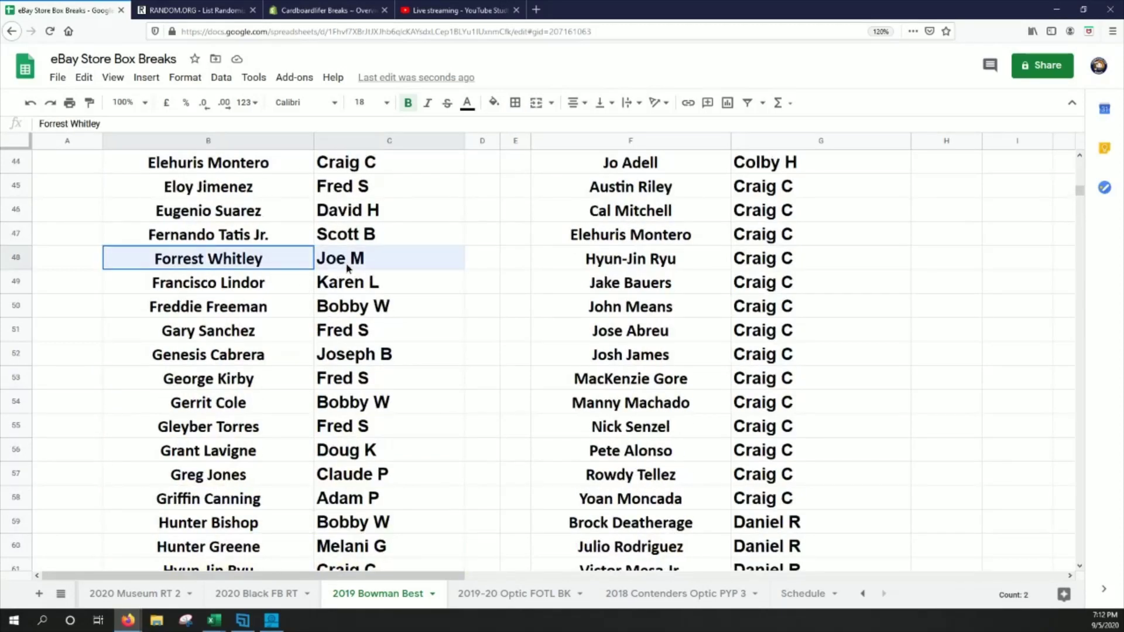
pyautogui.click(494, 104)
pyautogui.click(546, 169)
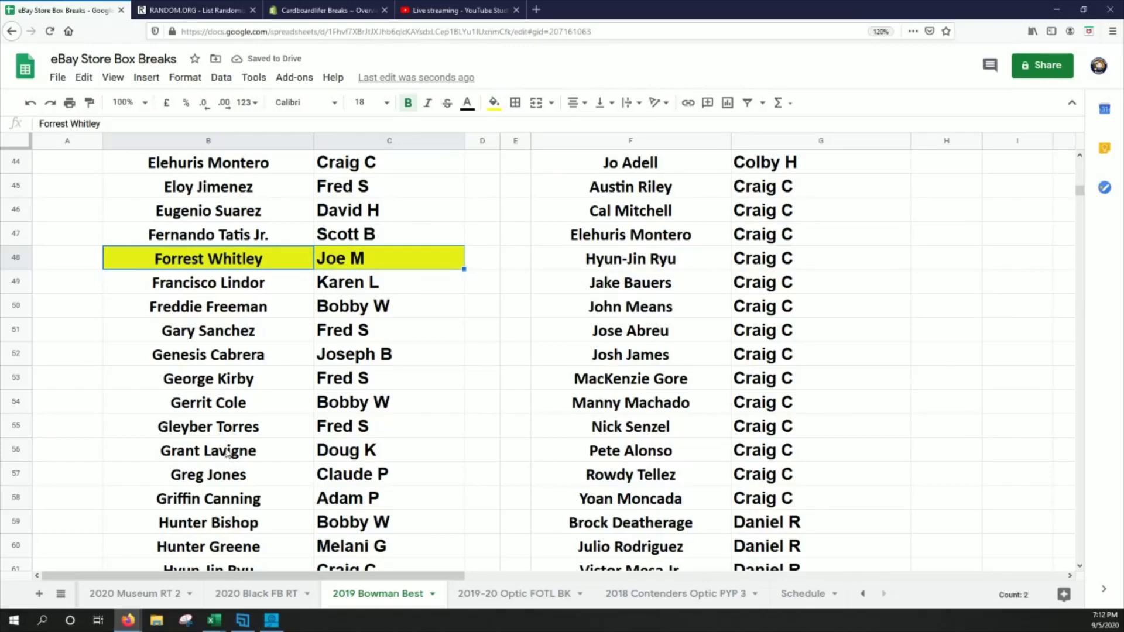
# Fill the Nolan Gorman entry and its buyer cell in row 114 (B114:C114) with yellow.
pyautogui.scroll(-20, 227, 453)
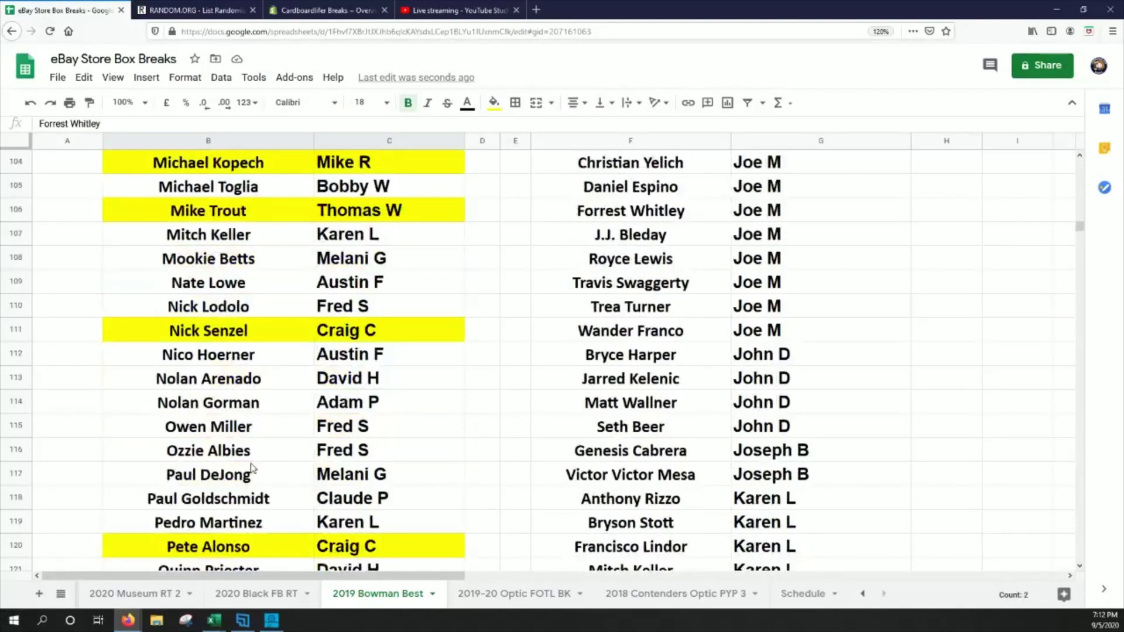
pyautogui.moveTo(243, 406); pyautogui.dragTo(339, 408)
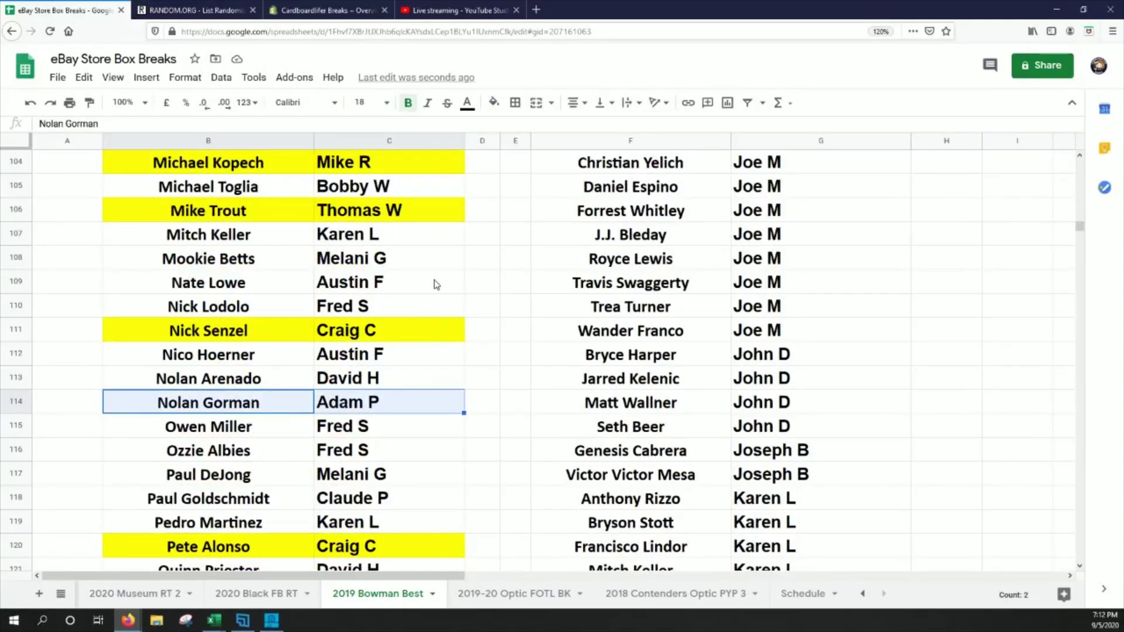
pyautogui.click(494, 103)
pyautogui.click(538, 166)
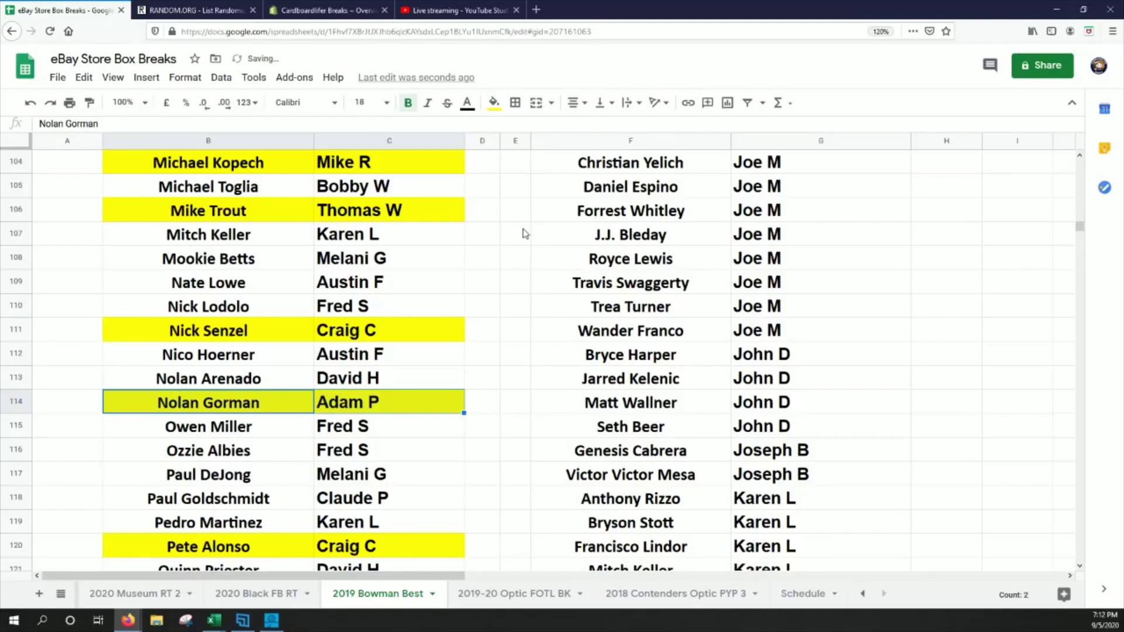
# Highlight the Will Wilson entry and its buyer cell in row 149 (B149:C149) in yellow.
pyautogui.scroll(-7, 350, 445)
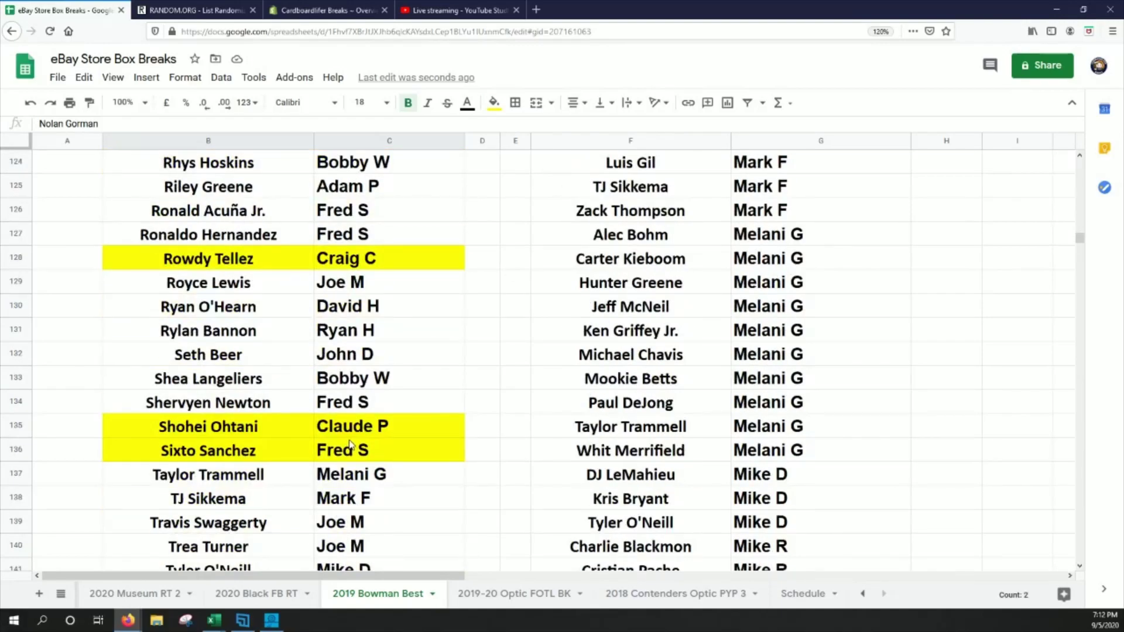
pyautogui.scroll(-5, 350, 445)
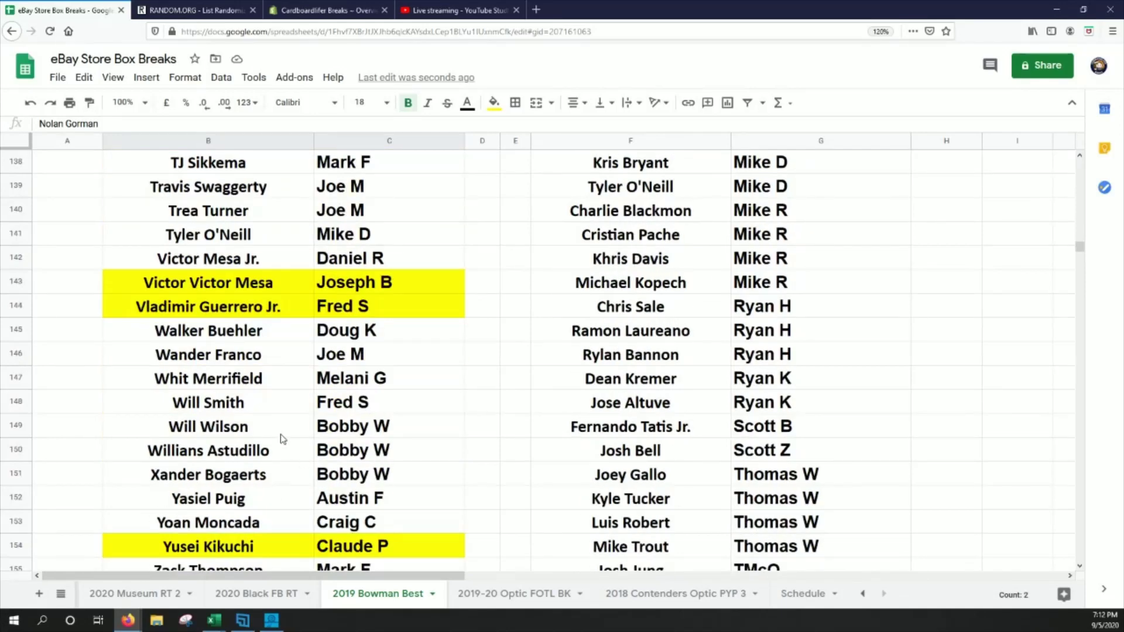
pyautogui.moveTo(282, 439); pyautogui.dragTo(349, 430)
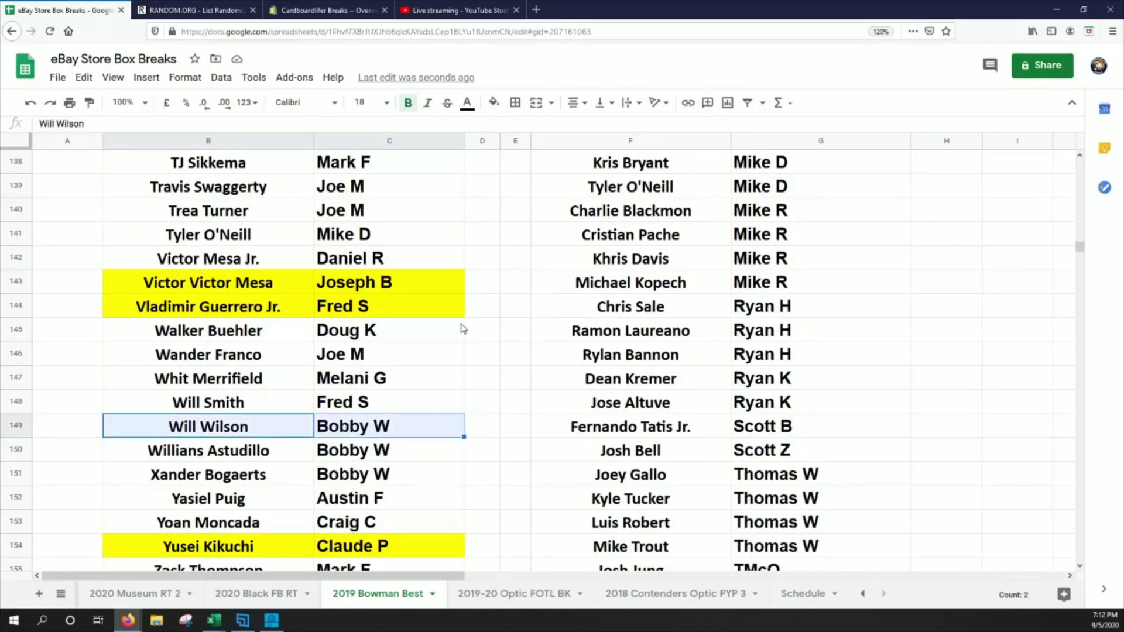
pyautogui.click(494, 104)
pyautogui.click(541, 167)
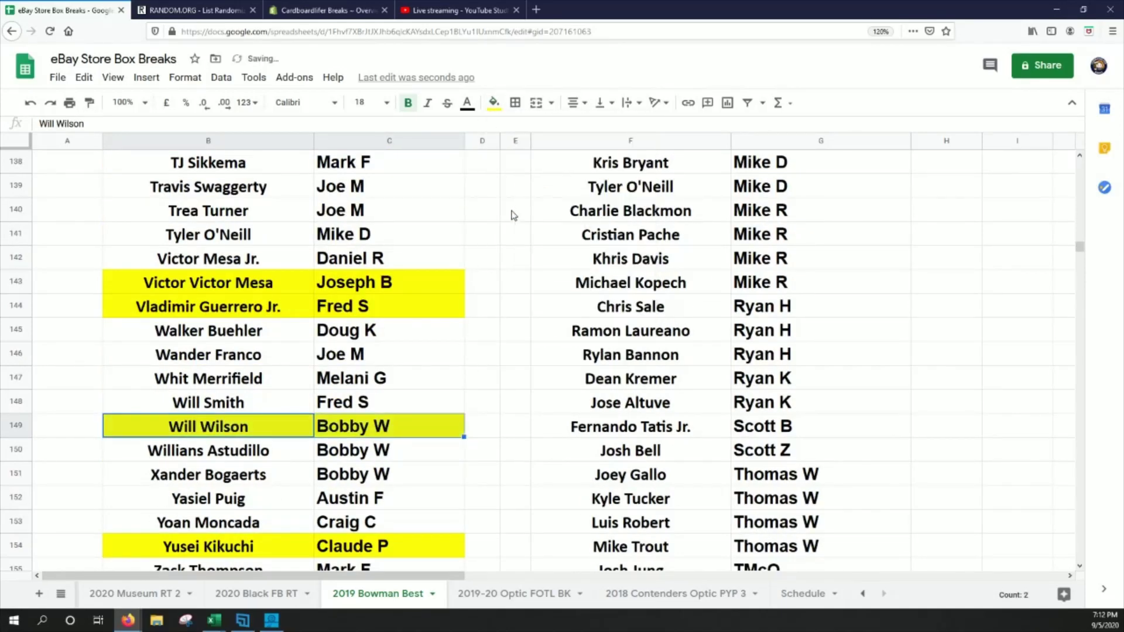
# Fill the Luis Robert entry and its buyer cell in row 96 (B96:C96) with yellow.
pyautogui.scroll(13, 207, 471)
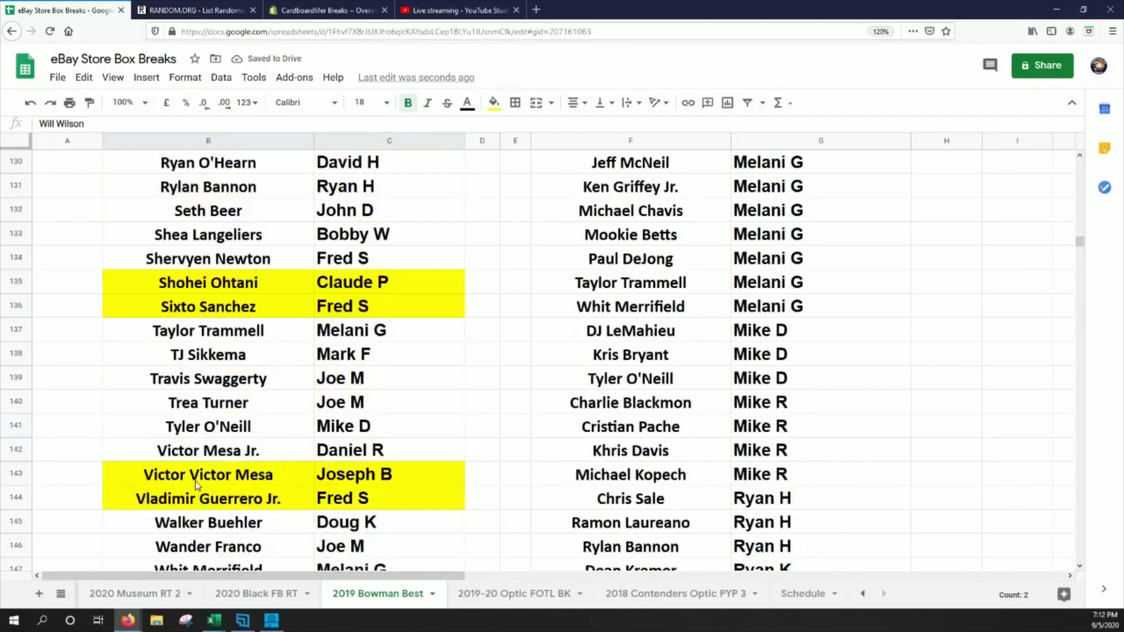
pyautogui.scroll(4, 207, 472)
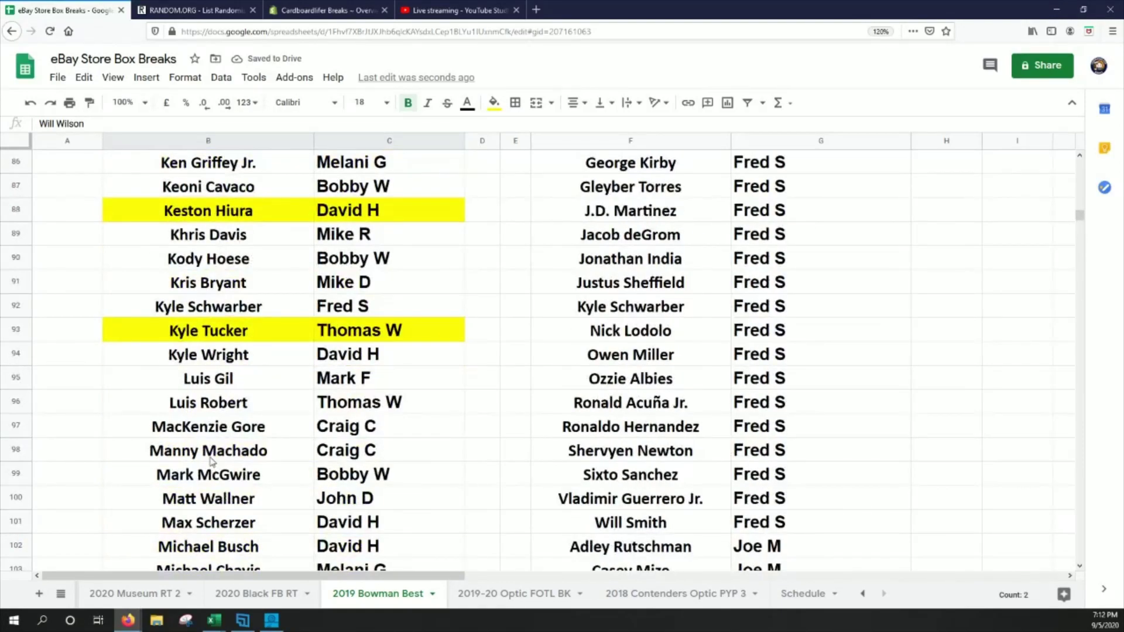
pyautogui.moveTo(269, 400); pyautogui.dragTo(381, 402)
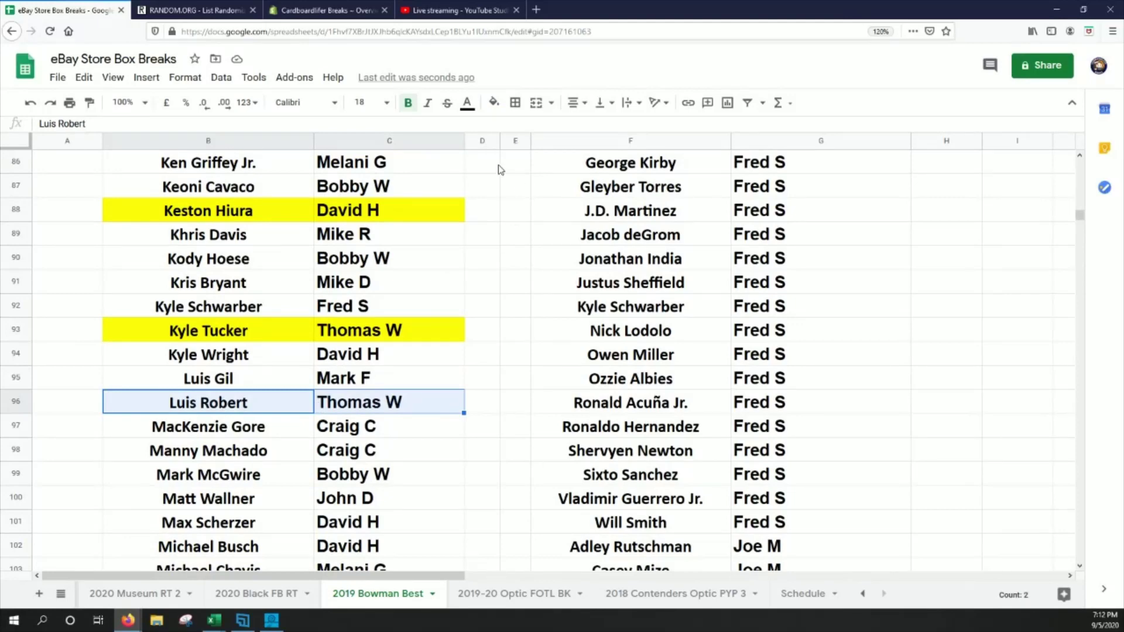
pyautogui.click(494, 103)
pyautogui.click(548, 176)
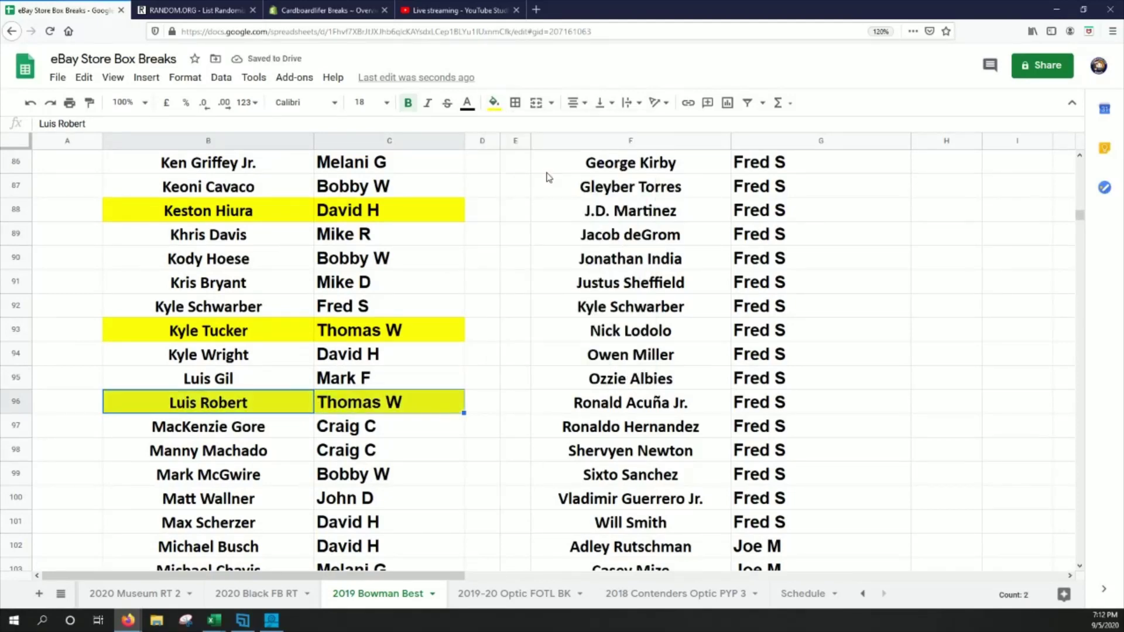
# Highlight the Alek Manoah entry and its buyer cell in row 6 (B6:C6) in yellow.
pyautogui.scroll(20, 327, 285)
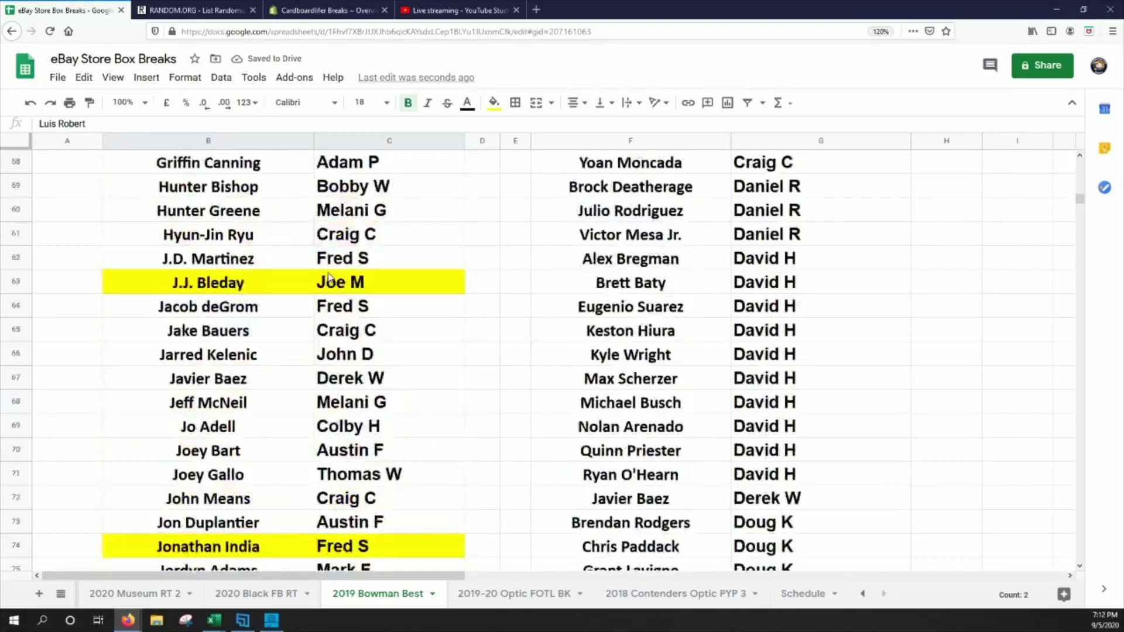
pyautogui.scroll(5, 334, 270)
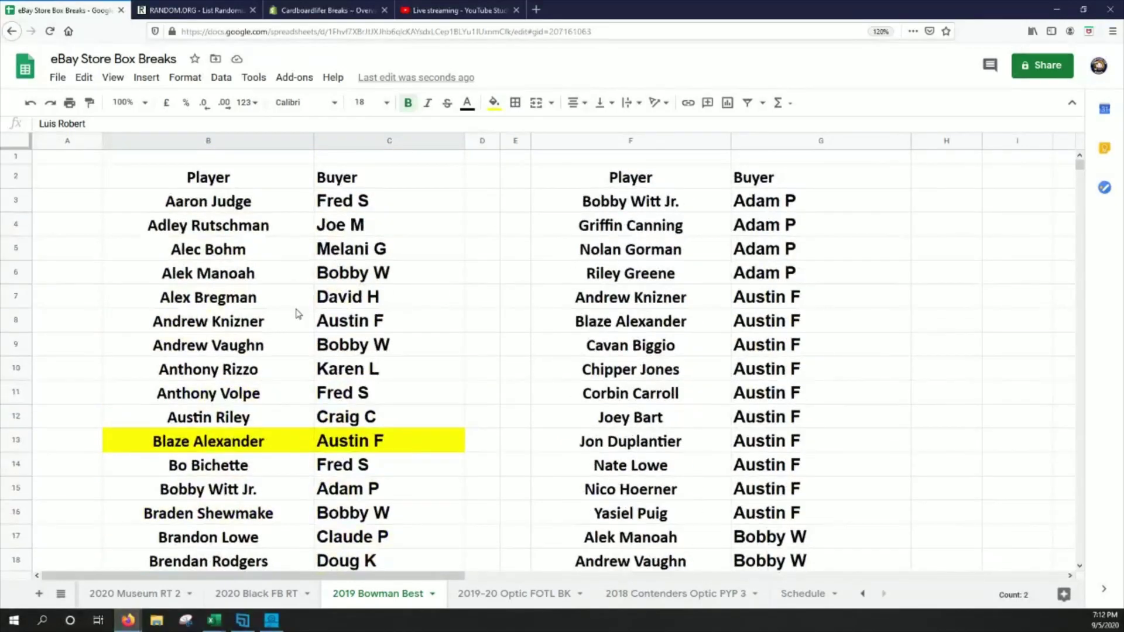
pyautogui.click(246, 276)
pyautogui.moveTo(321, 276); pyautogui.dragTo(328, 275)
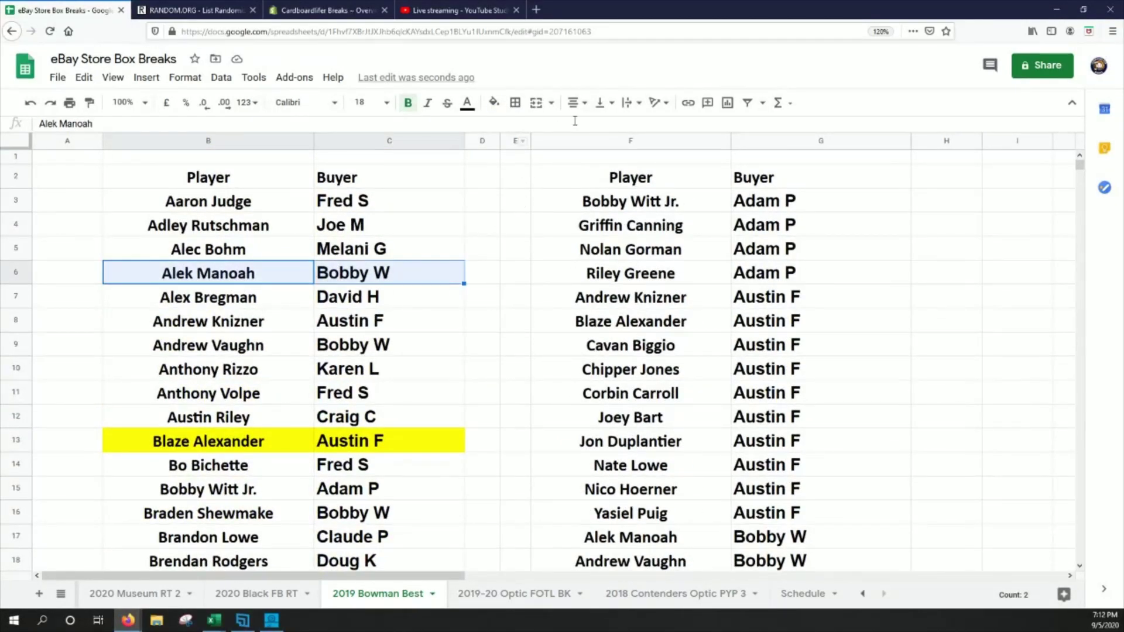
pyautogui.click(493, 103)
pyautogui.click(548, 175)
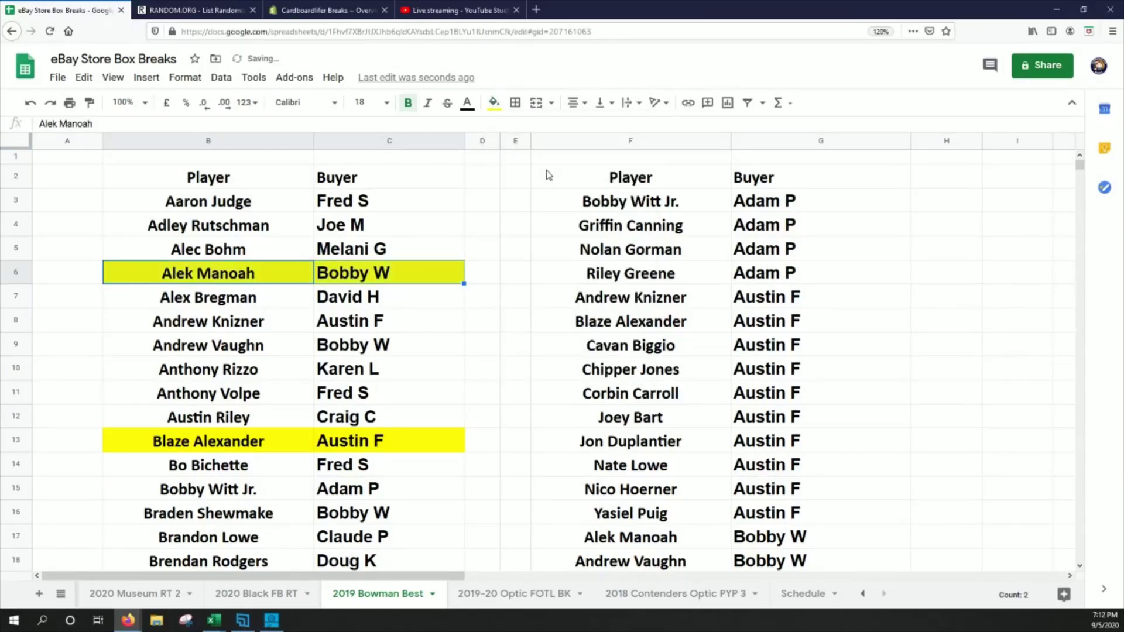
# Fill the Riley Greene entry and its buyer cell in row 125 (B125:C125) with yellow.
pyautogui.scroll(-20, 256, 420)
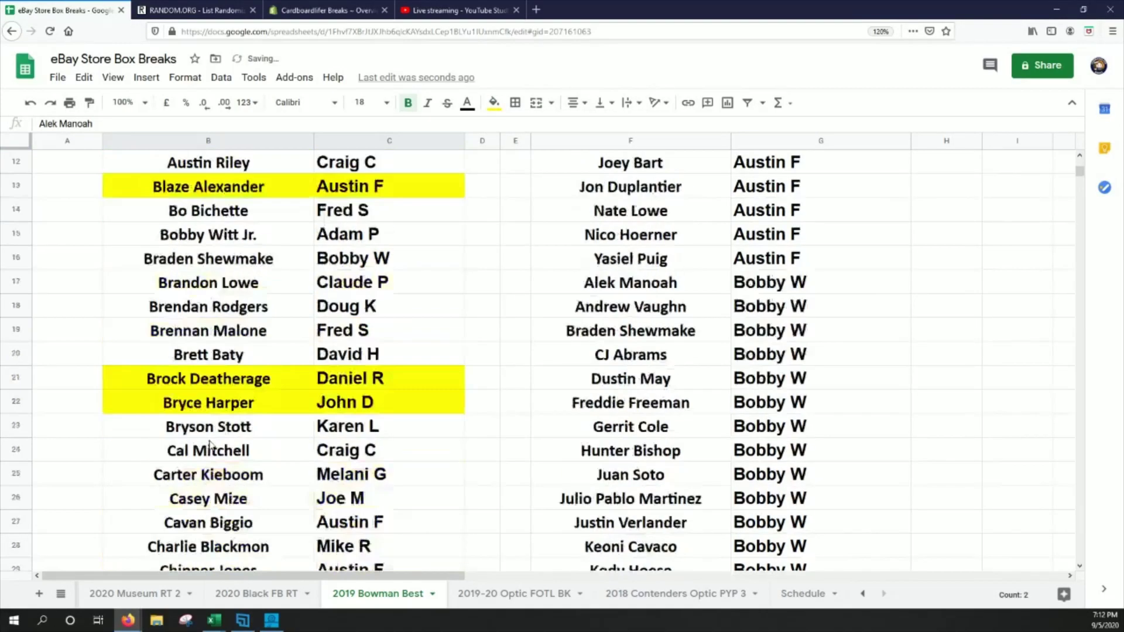
pyautogui.scroll(-17, 245, 418)
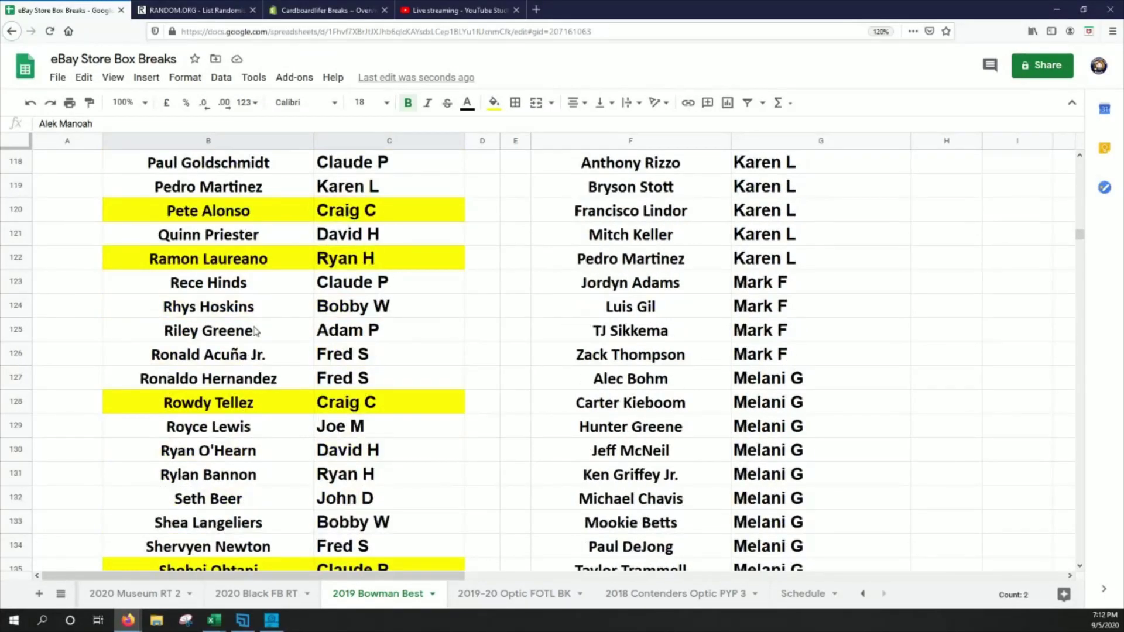
pyautogui.moveTo(255, 331); pyautogui.dragTo(353, 338)
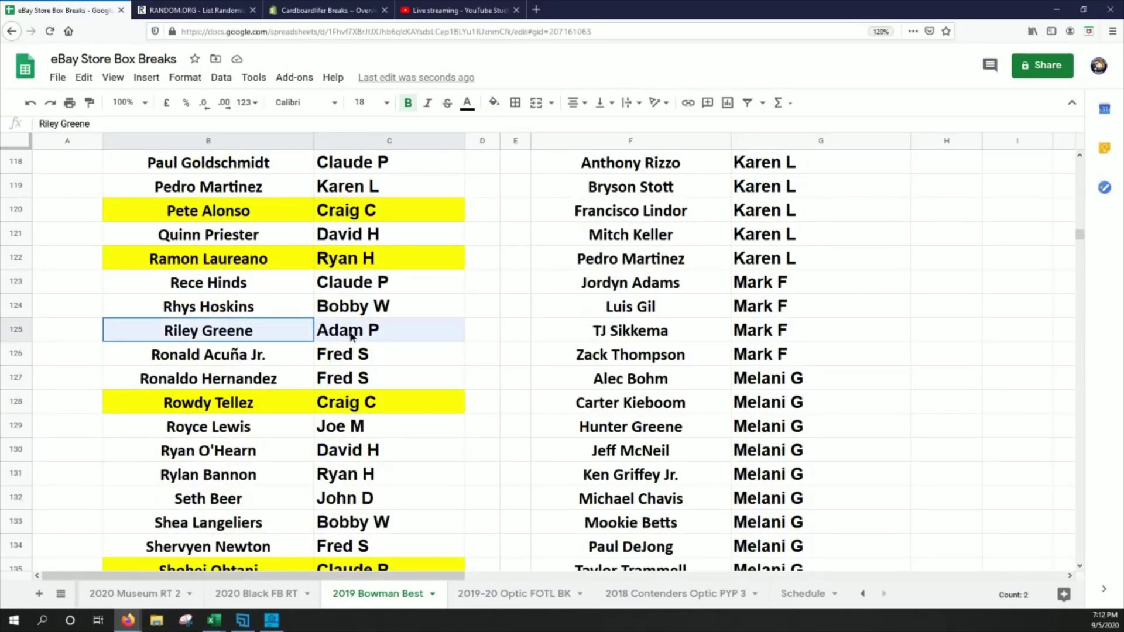
pyautogui.click(494, 103)
pyautogui.click(546, 168)
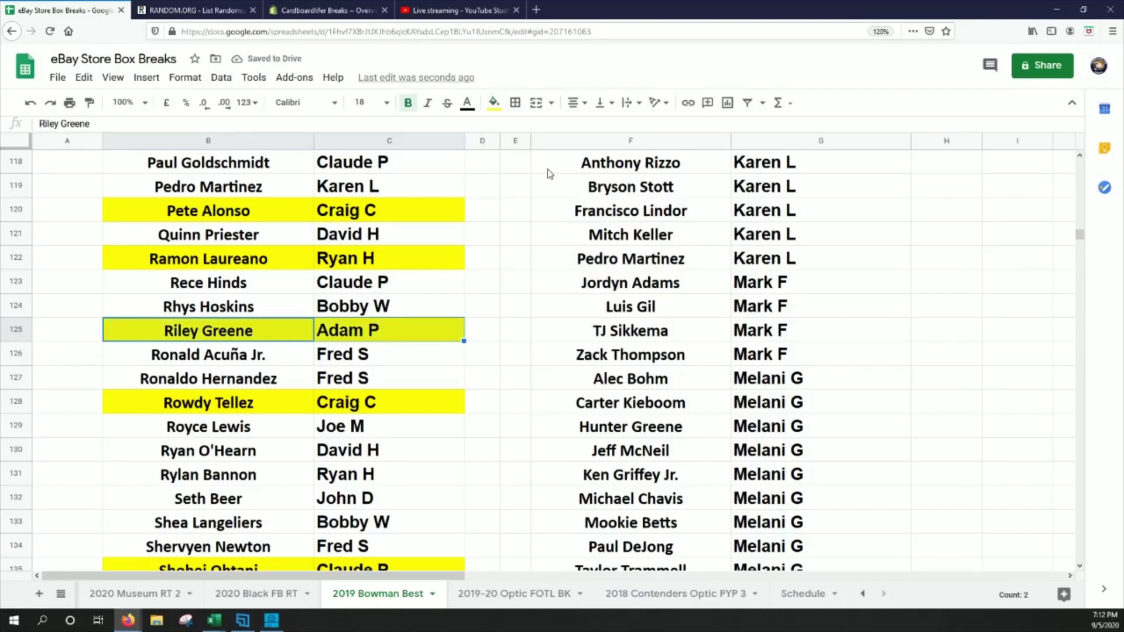
# Highlight the Corbin Carroll entry and its buyer cell in row 36 (B36:C36) in yellow.
pyautogui.scroll(20, 359, 281)
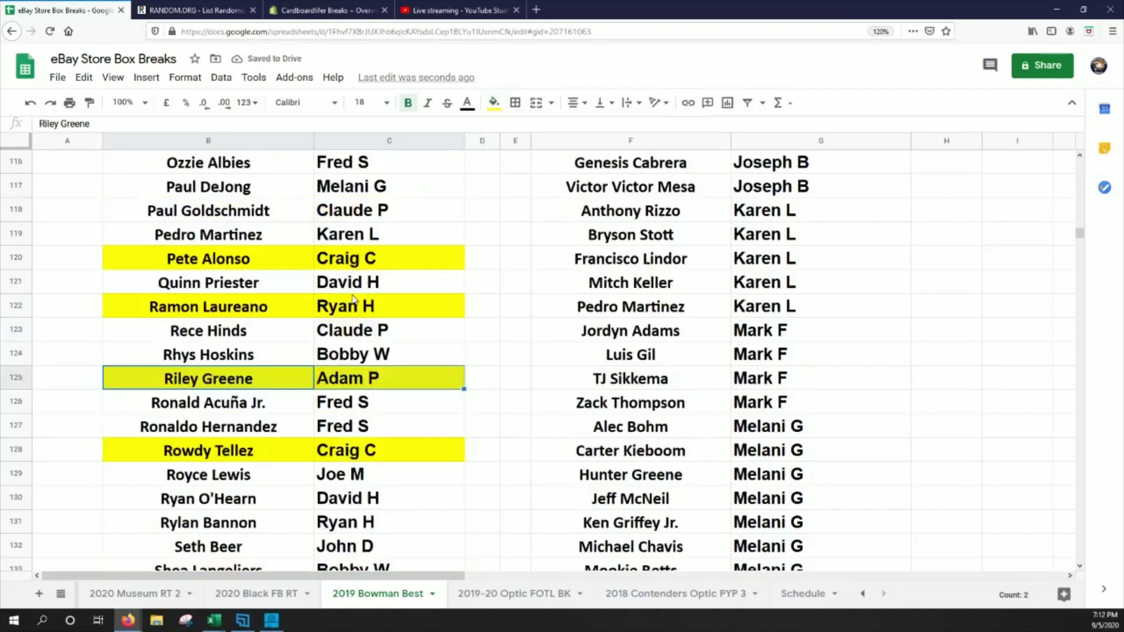
pyautogui.scroll(5, 359, 280)
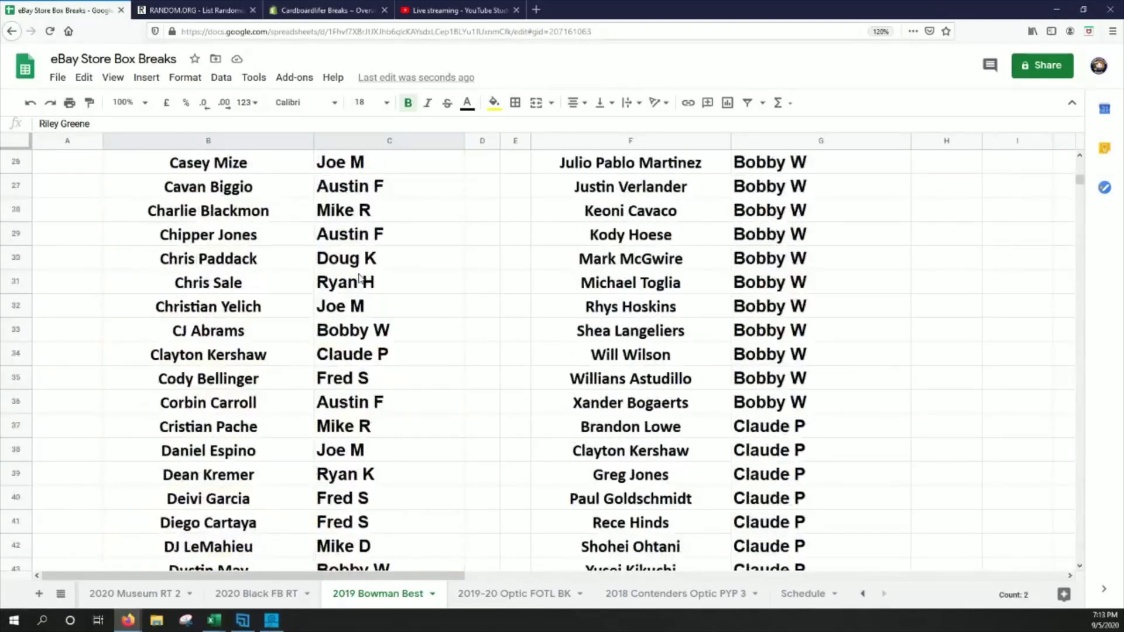
pyautogui.scroll(1, 306, 303)
pyautogui.scroll(-1, 263, 389)
pyautogui.moveTo(255, 408); pyautogui.dragTo(341, 406)
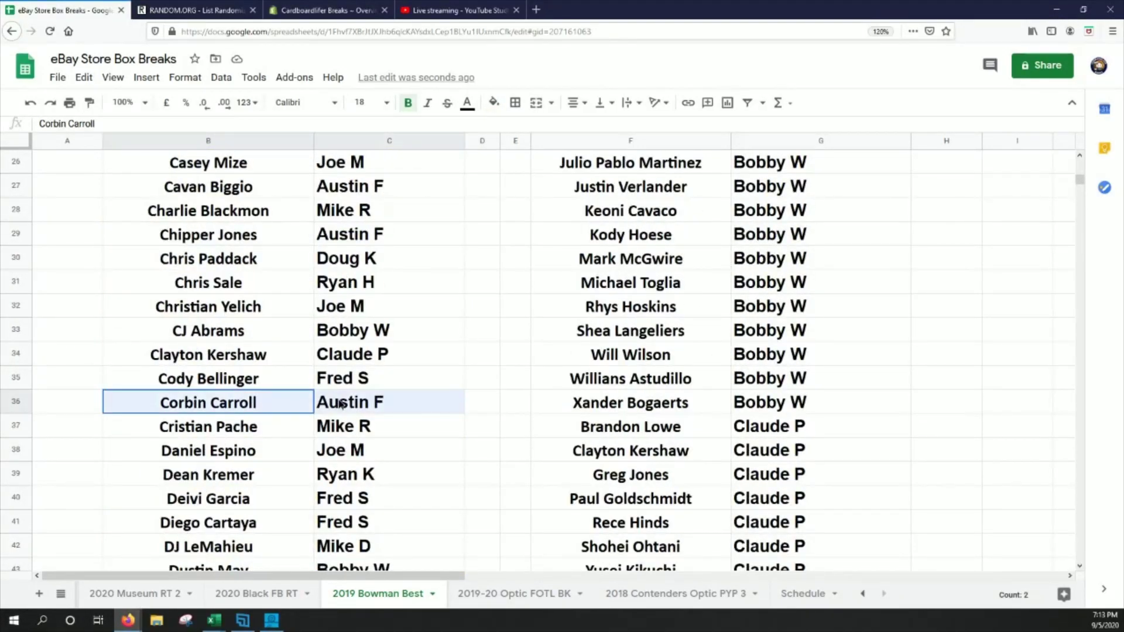
pyautogui.click(494, 103)
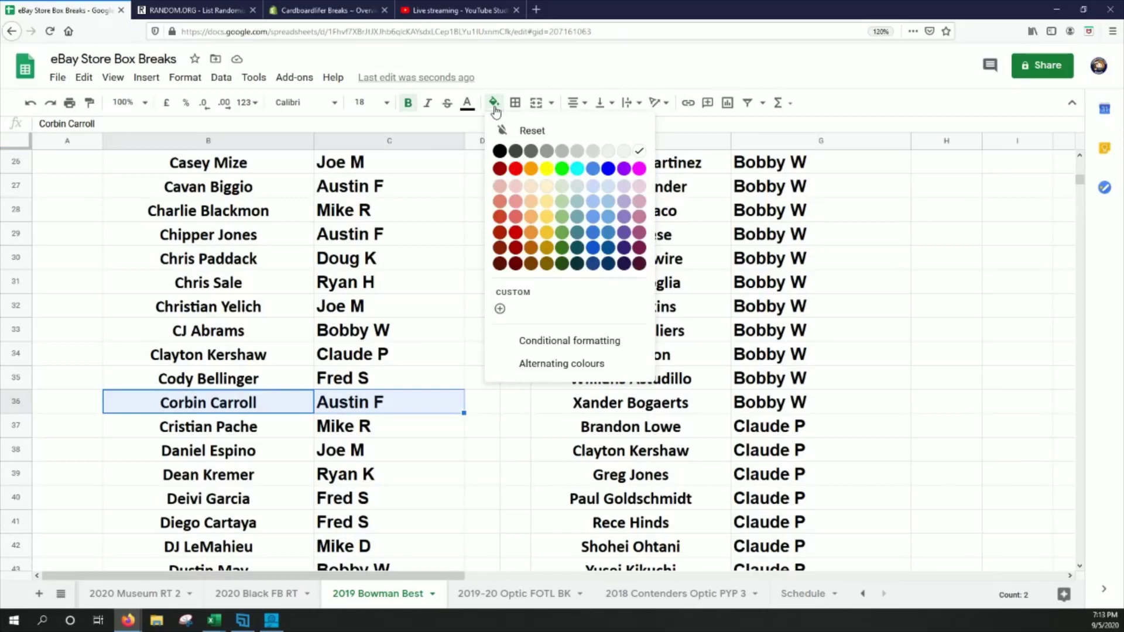
pyautogui.click(546, 168)
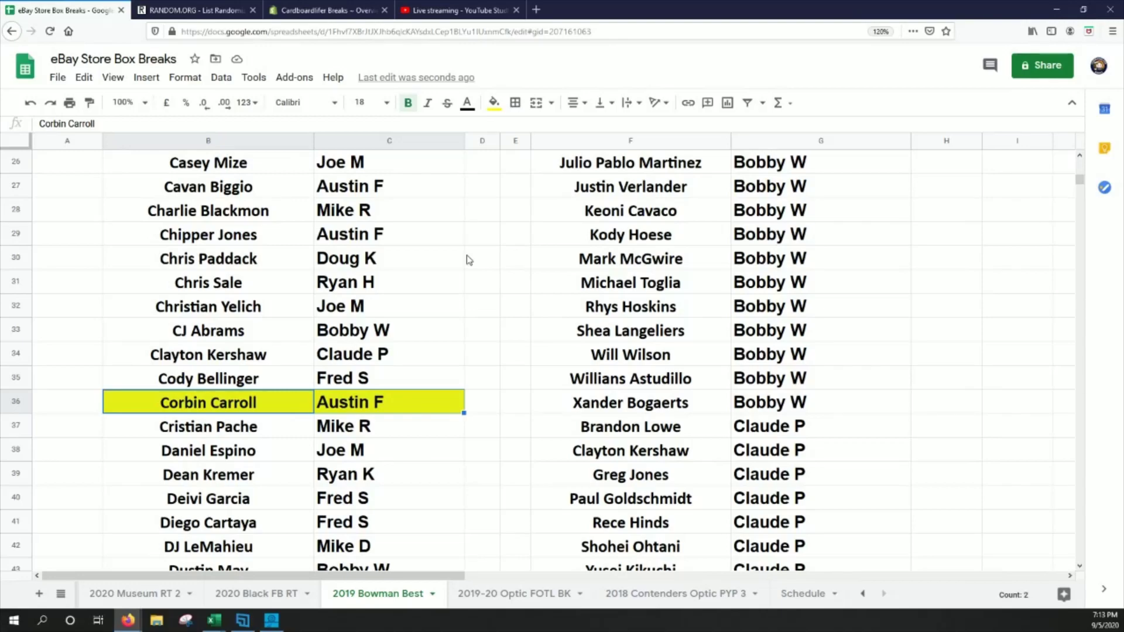
# Fill the Justin Verlander entry and its buyer cell in row 84 (B84:C84) with yellow.
pyautogui.scroll(-14, 291, 392)
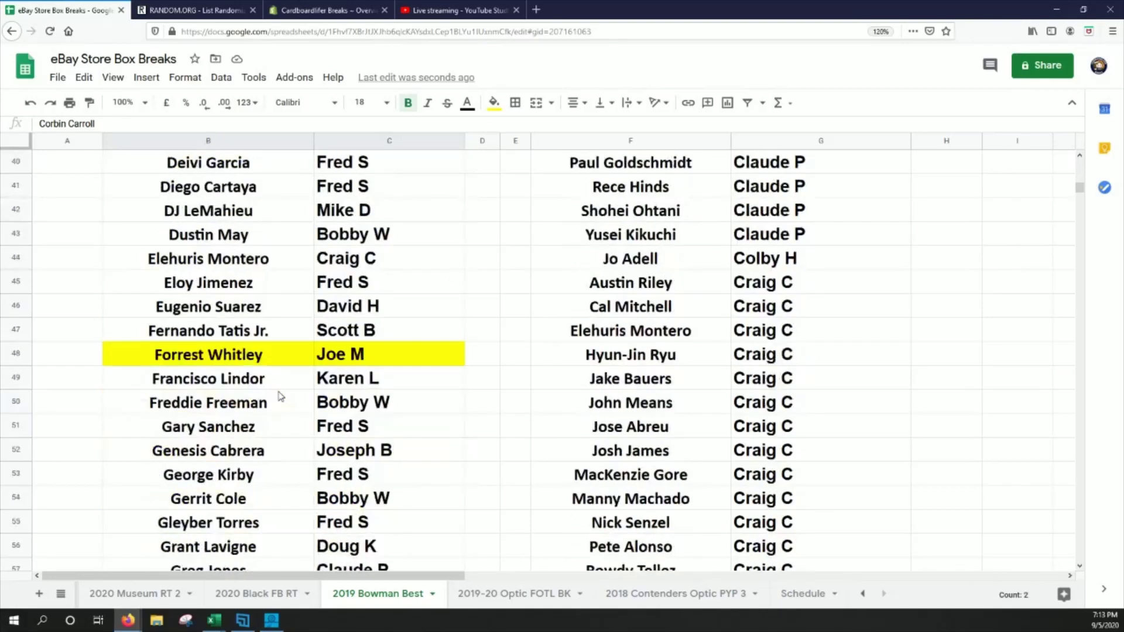
pyautogui.scroll(-2, 291, 393)
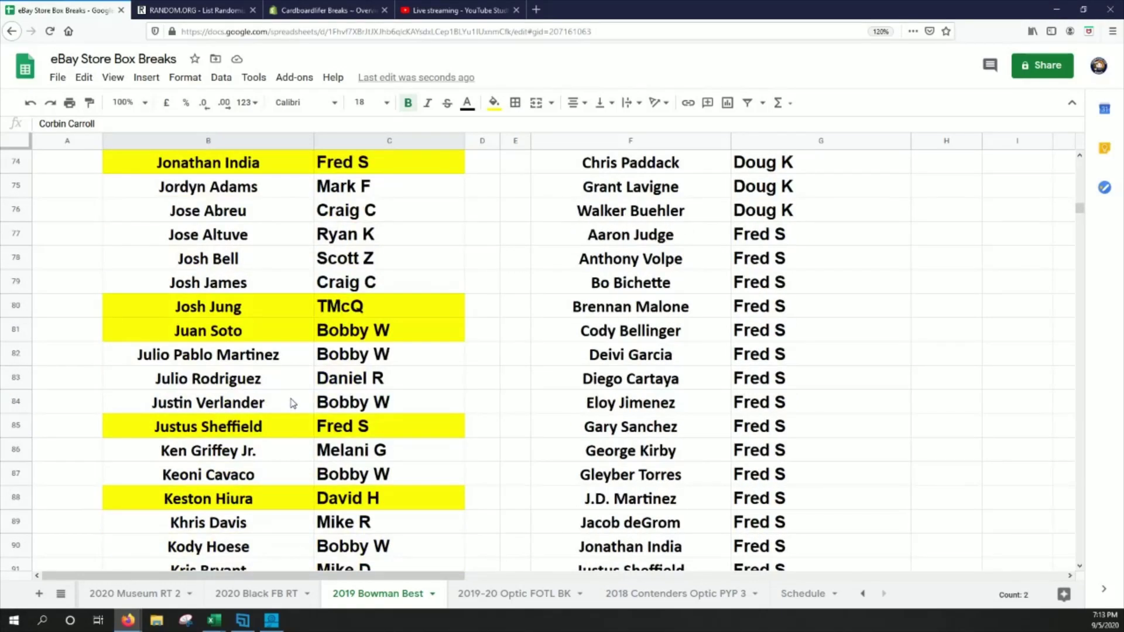
pyautogui.moveTo(268, 404); pyautogui.dragTo(374, 404)
pyautogui.click(494, 102)
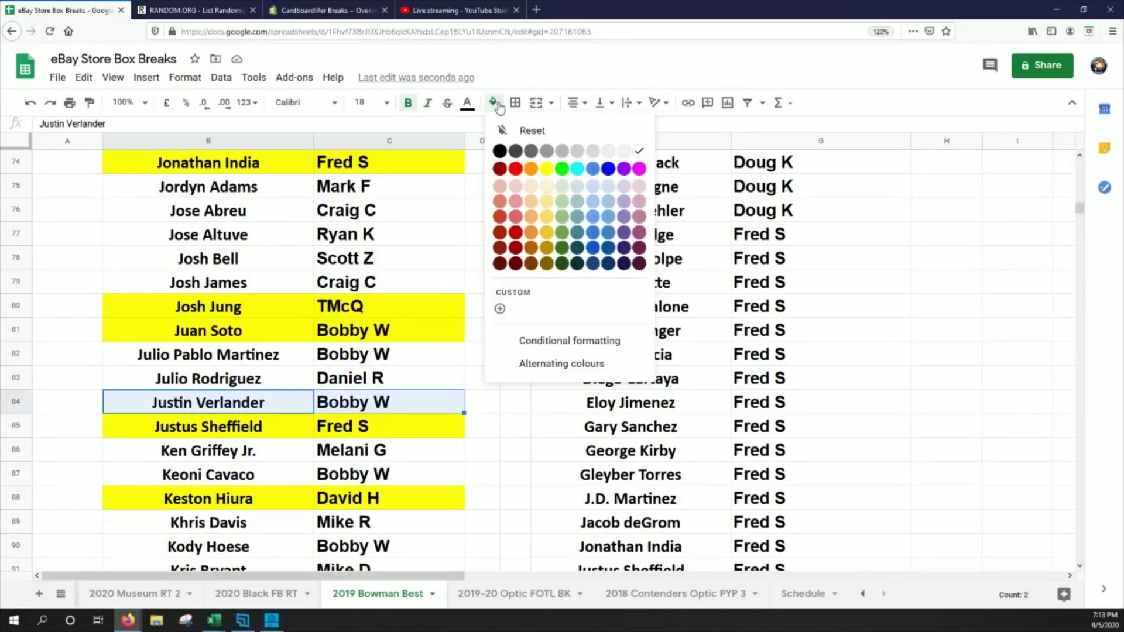
pyautogui.click(545, 169)
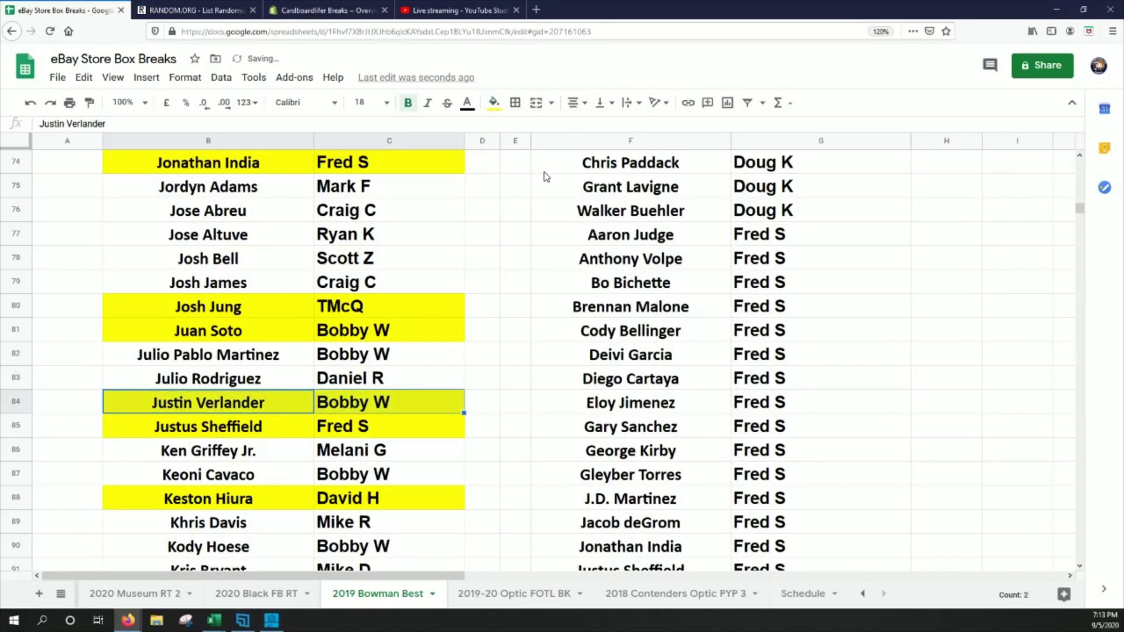
# Highlight the Christian Yelich entry and its buyer cell in row 32 (B32:C32) in yellow.
pyautogui.scroll(14, 351, 300)
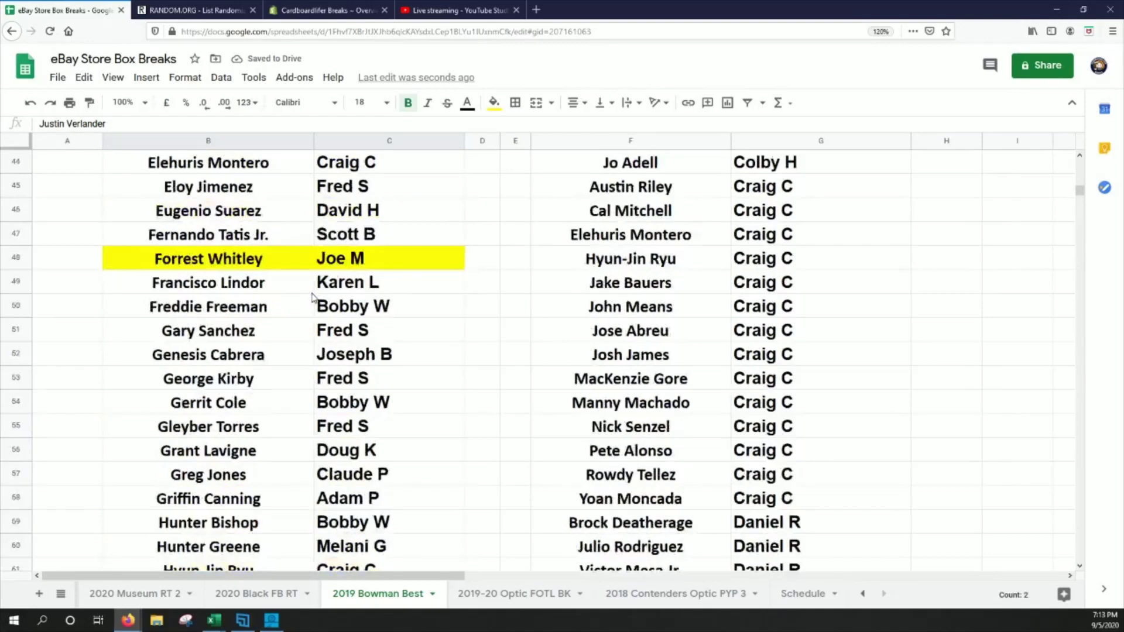
pyautogui.scroll(1, 314, 297)
pyautogui.moveTo(249, 210); pyautogui.dragTo(472, 207)
pyautogui.click(493, 103)
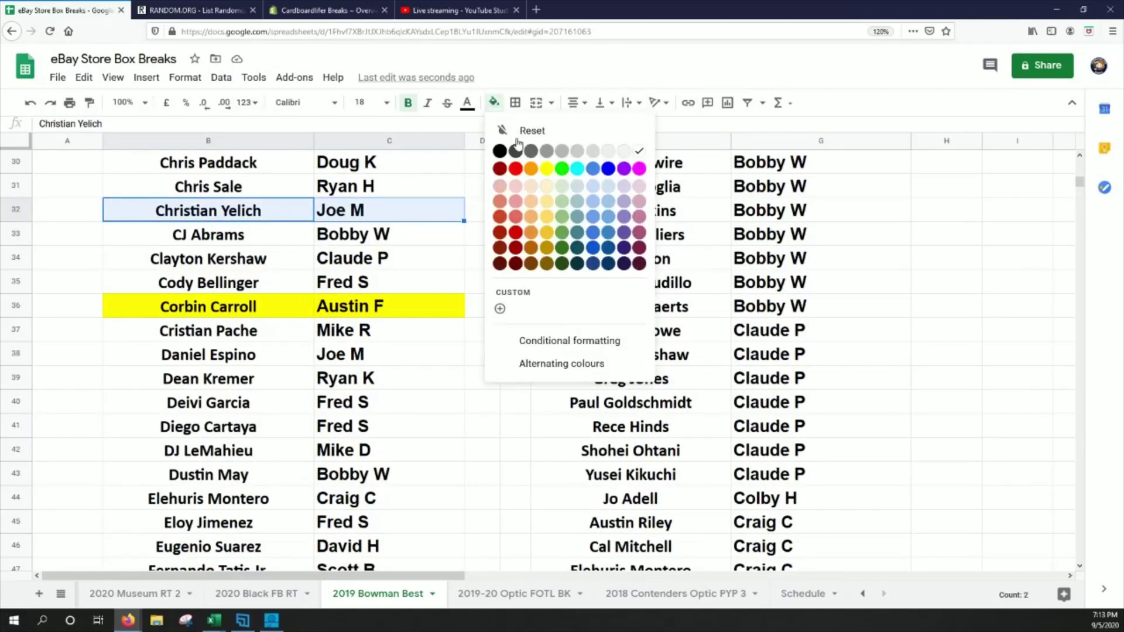
pyautogui.click(546, 170)
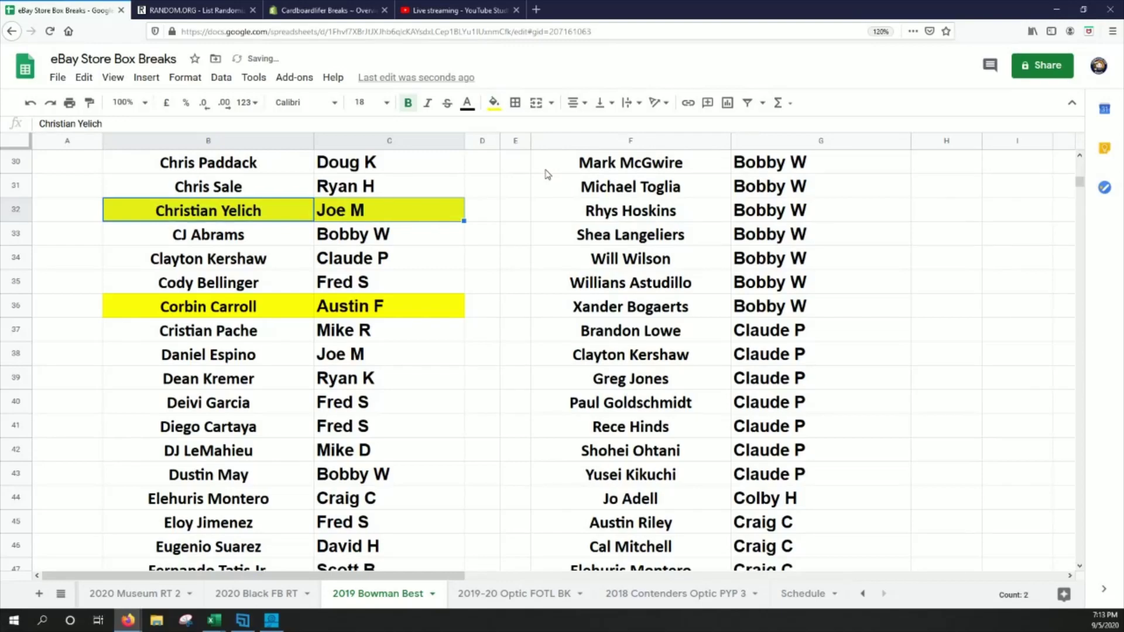
# Fill the Jose Abreu entry and its buyer cell in row 76 (B76:C76) with yellow.
pyautogui.scroll(-12, 352, 321)
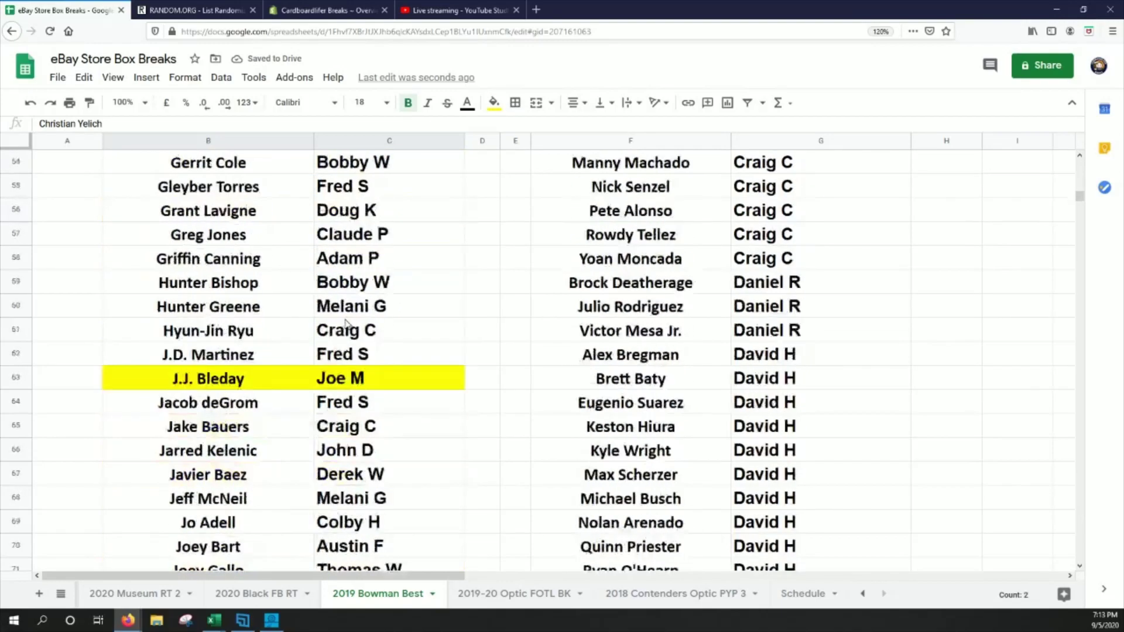
pyautogui.moveTo(276, 454); pyautogui.dragTo(343, 456)
pyautogui.click(494, 103)
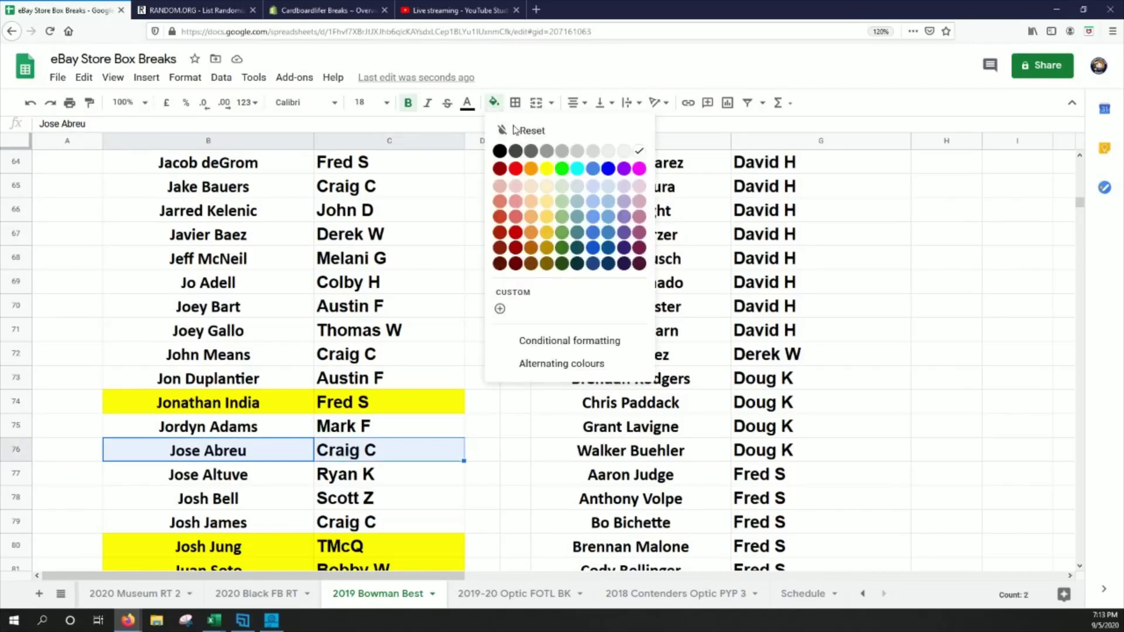
pyautogui.click(548, 175)
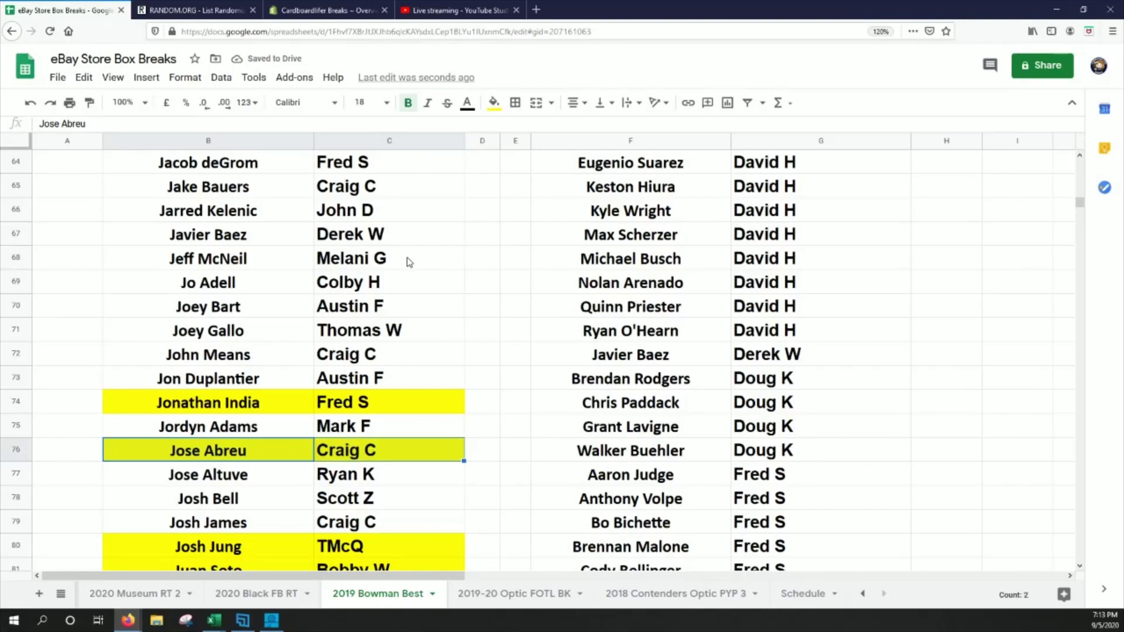
# Highlight the Paul DeJong entry and its buyer cell in row 117 (B117:C117) in yellow.
pyautogui.scroll(-15, 252, 363)
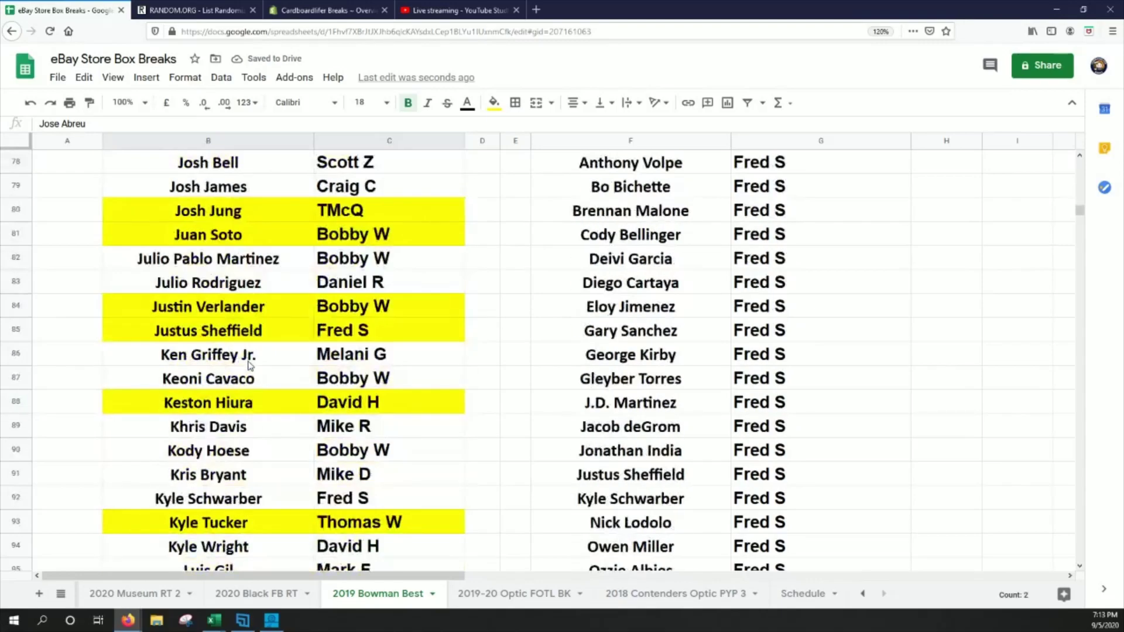
pyautogui.moveTo(265, 387); pyautogui.dragTo(404, 378)
pyautogui.click(493, 102)
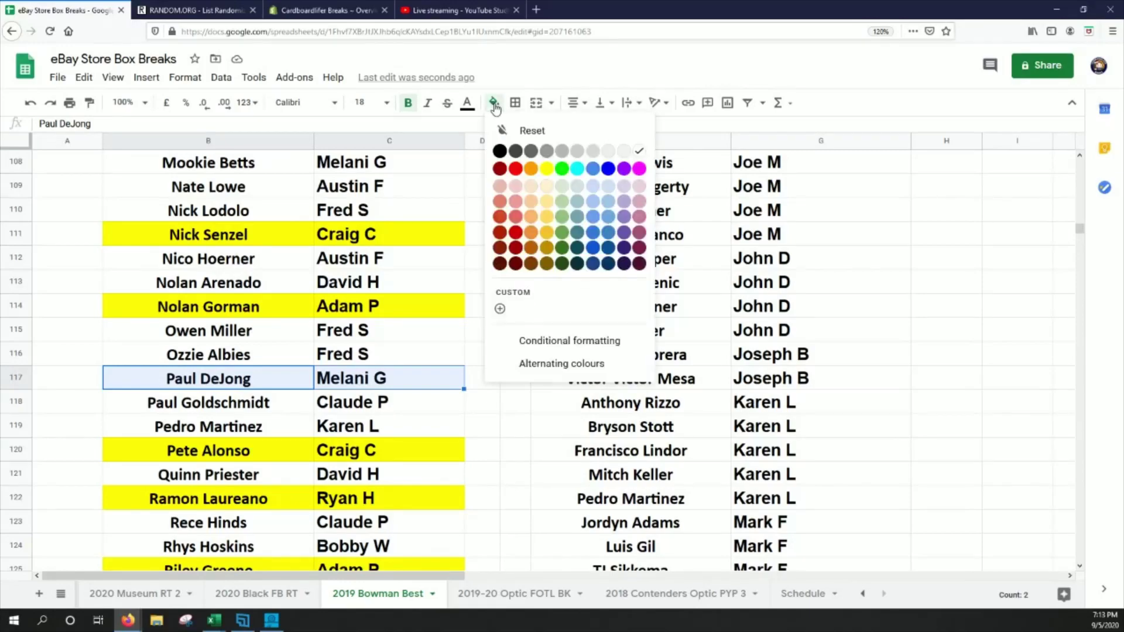
pyautogui.click(549, 174)
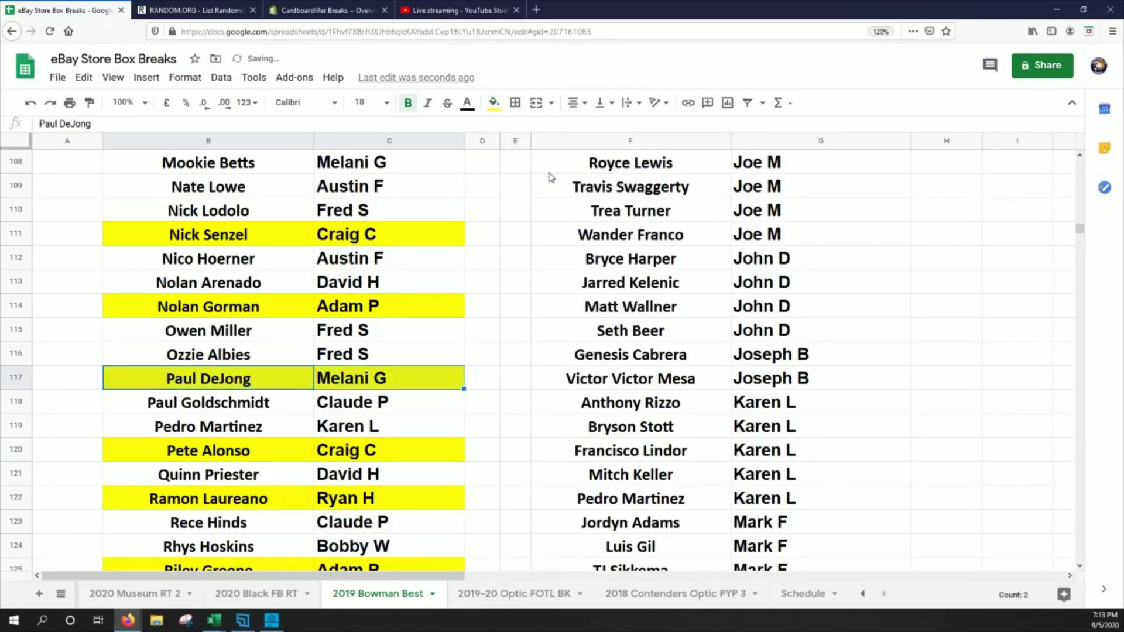
# Fill the Anthony Rizzo entry and its buyer cell in row 10 (B10:C10) with yellow.
pyautogui.scroll(14, 254, 362)
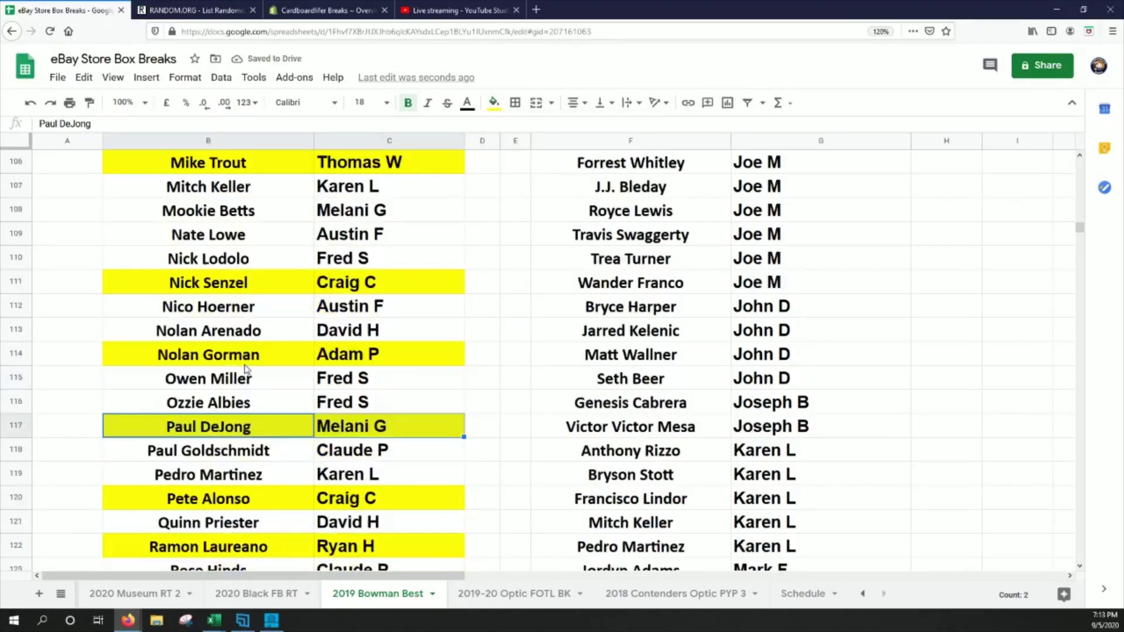
pyautogui.scroll(20, 255, 362)
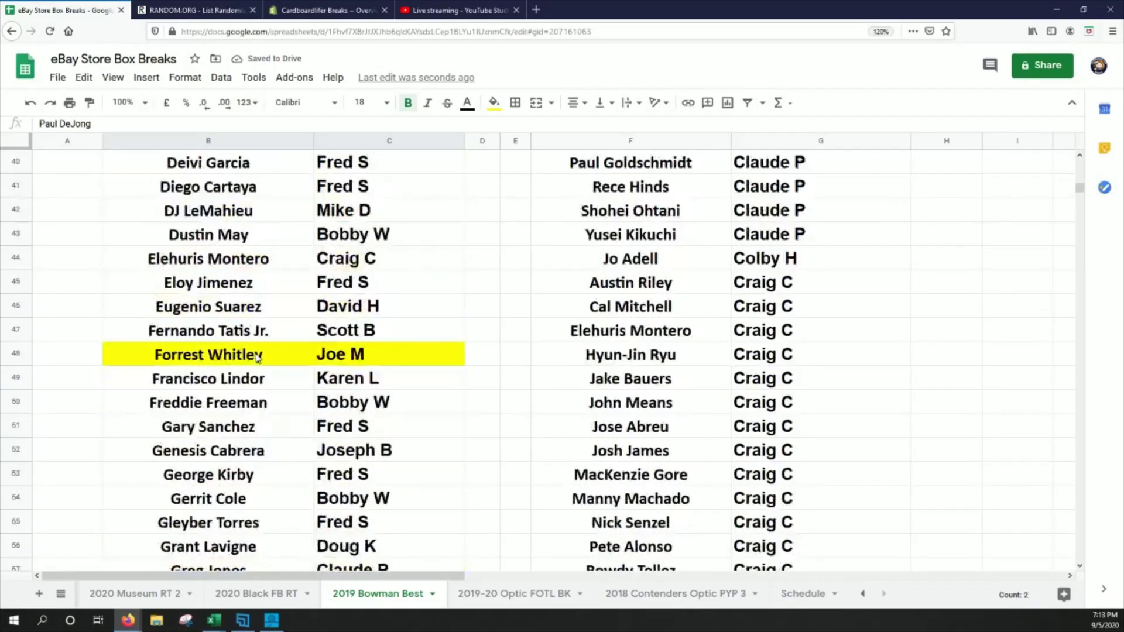
pyautogui.scroll(2, 260, 358)
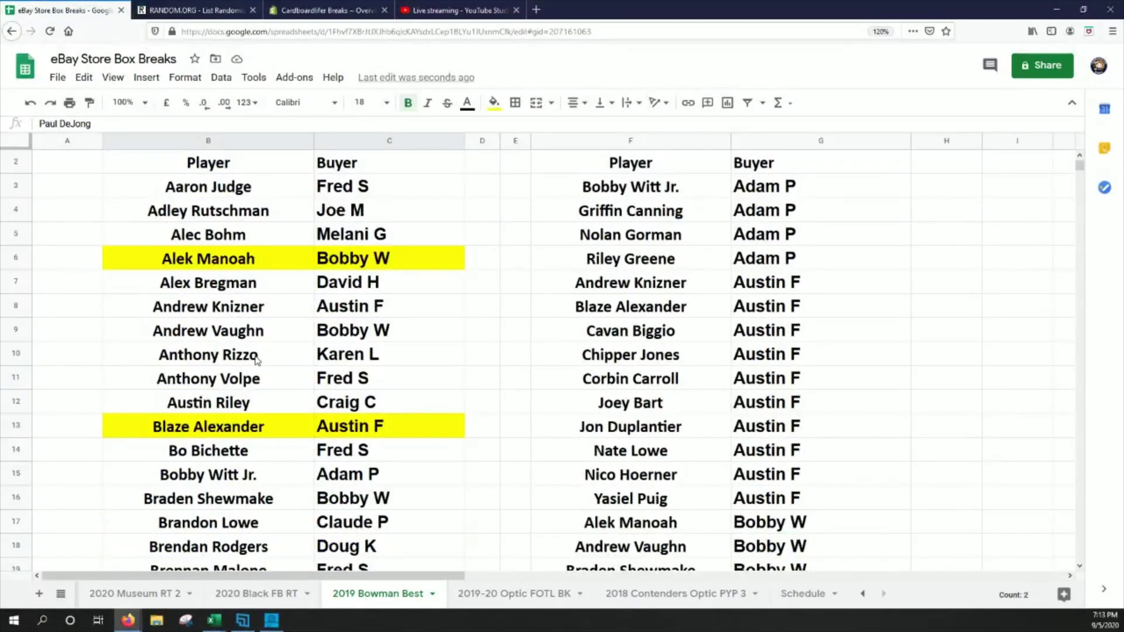
pyautogui.moveTo(256, 360); pyautogui.dragTo(341, 362)
pyautogui.click(495, 106)
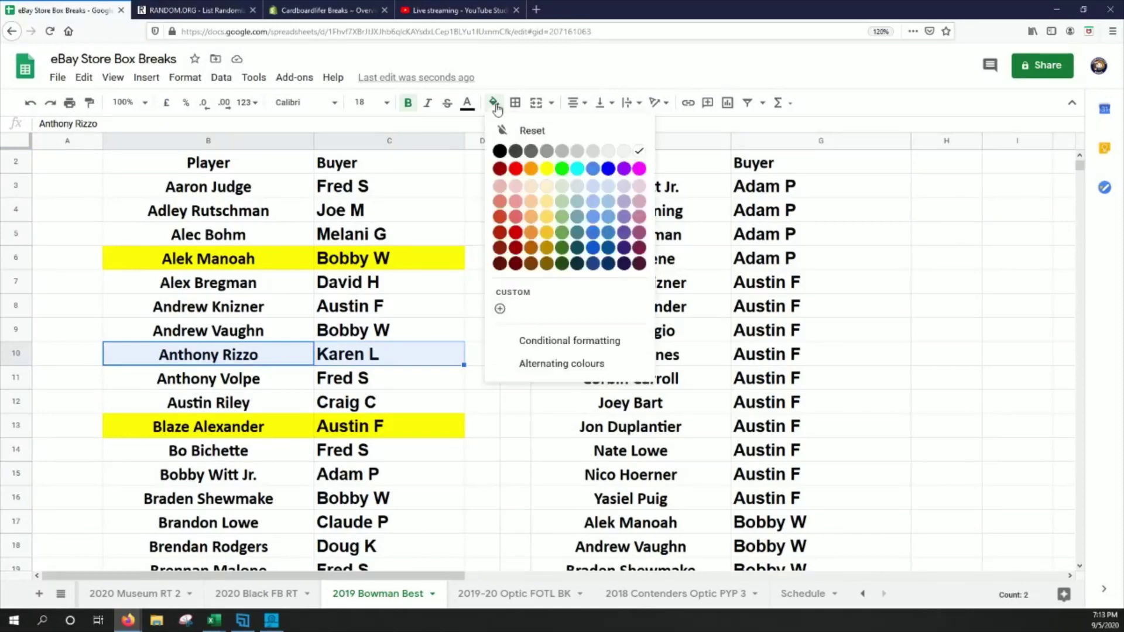
pyautogui.click(546, 170)
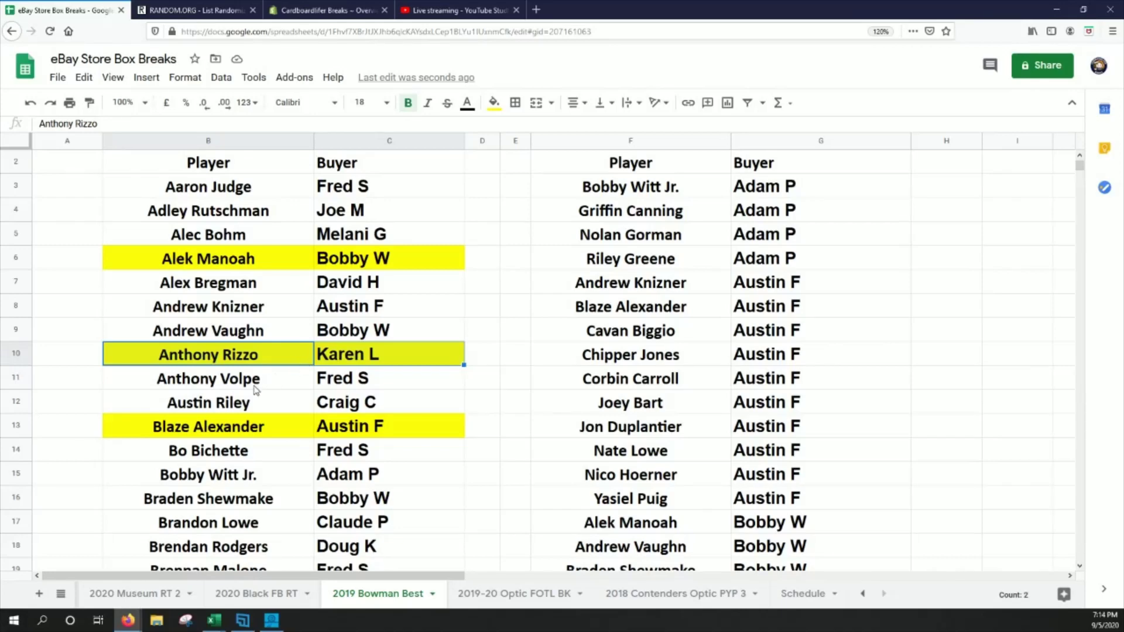
# Highlight the Ronald Acuña Jr. entry and its buyer cell in row 126 (B126:C126) in yellow.
pyautogui.scroll(-15, 236, 398)
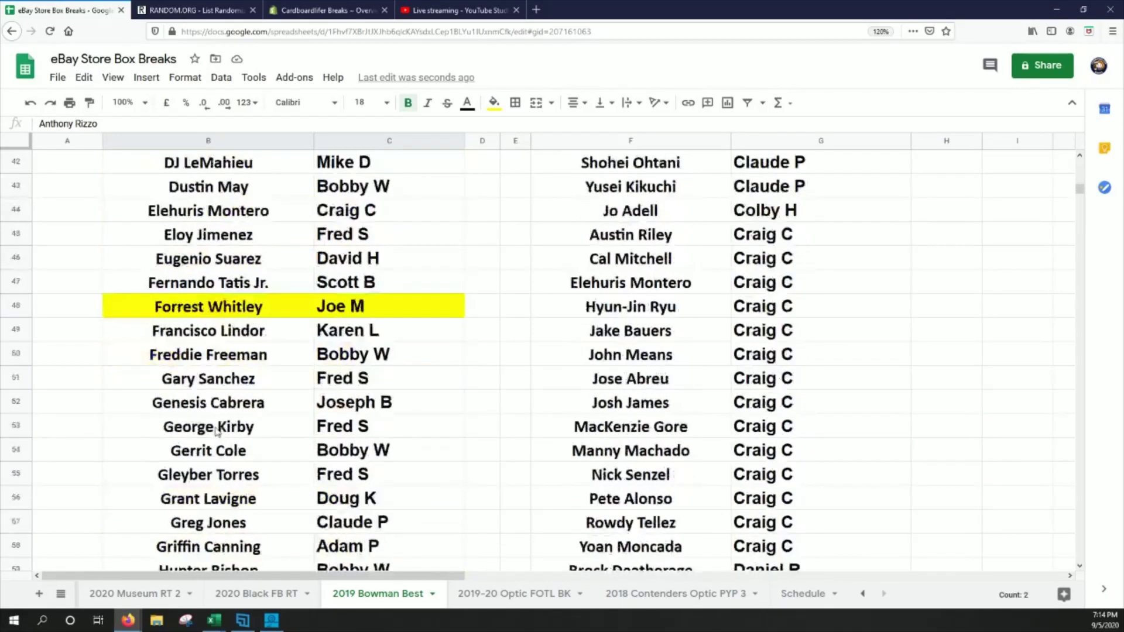
pyautogui.scroll(-17, 233, 436)
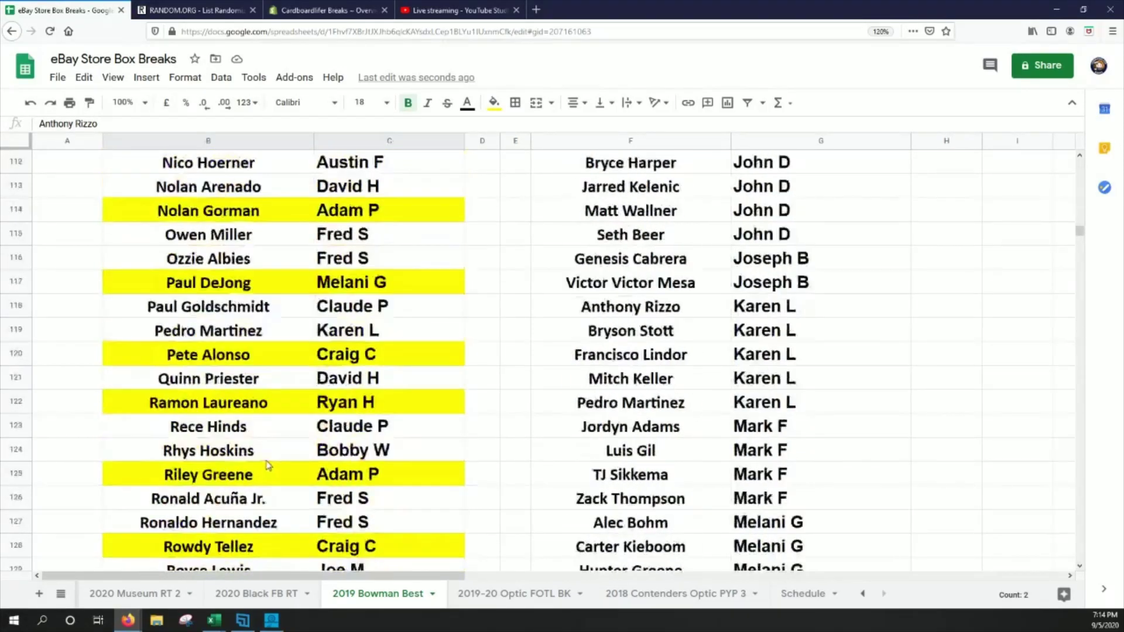
pyautogui.moveTo(270, 498); pyautogui.dragTo(351, 497)
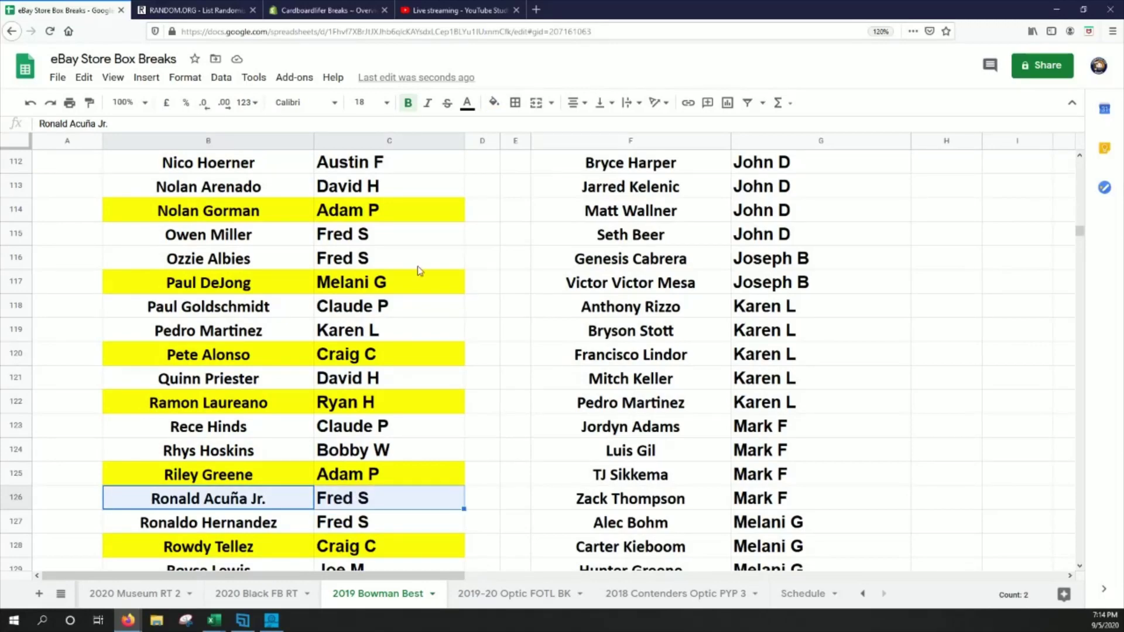
pyautogui.click(493, 103)
pyautogui.click(547, 174)
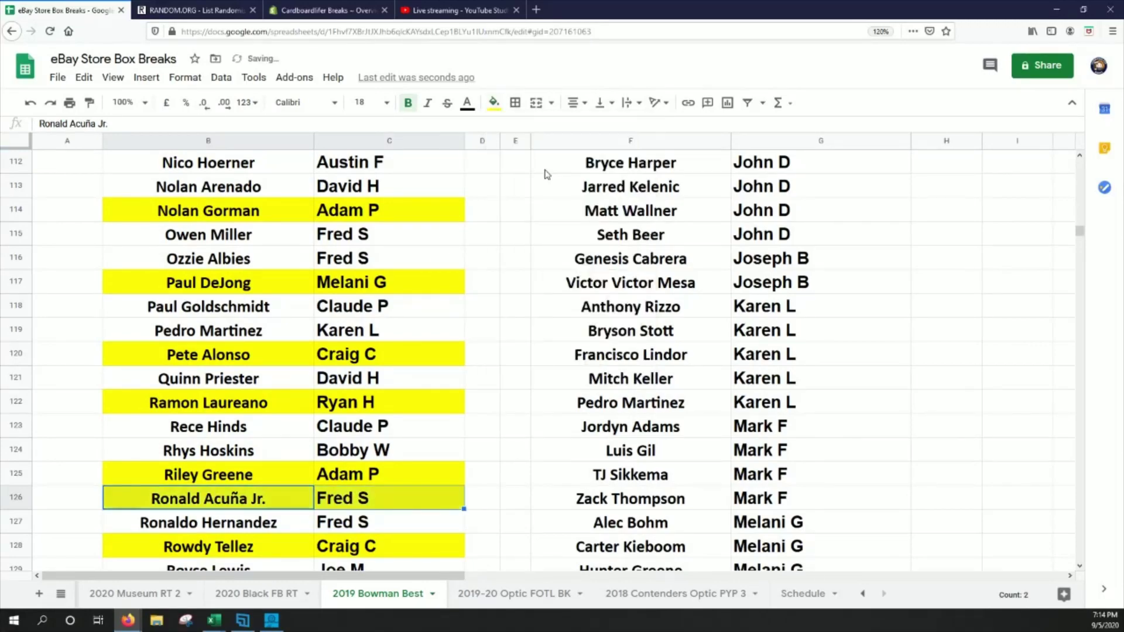
# Fill the Freddie Freeman entry and its buyer cell in row 50 (B50:C50) with yellow.
pyautogui.scroll(20, 292, 355)
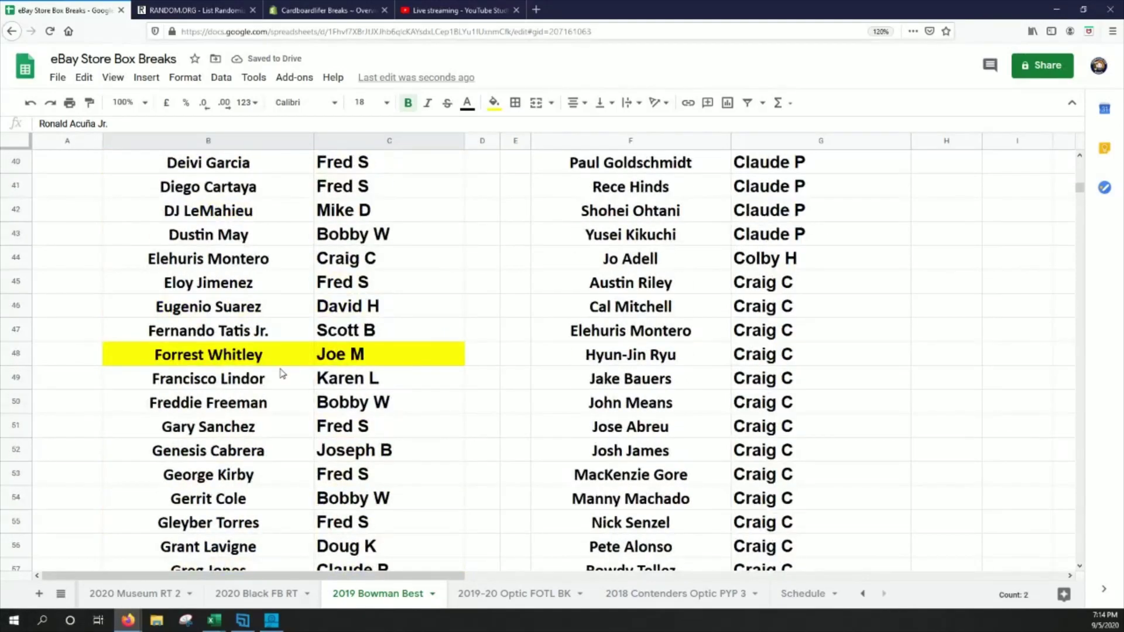
pyautogui.moveTo(259, 407); pyautogui.dragTo(381, 404)
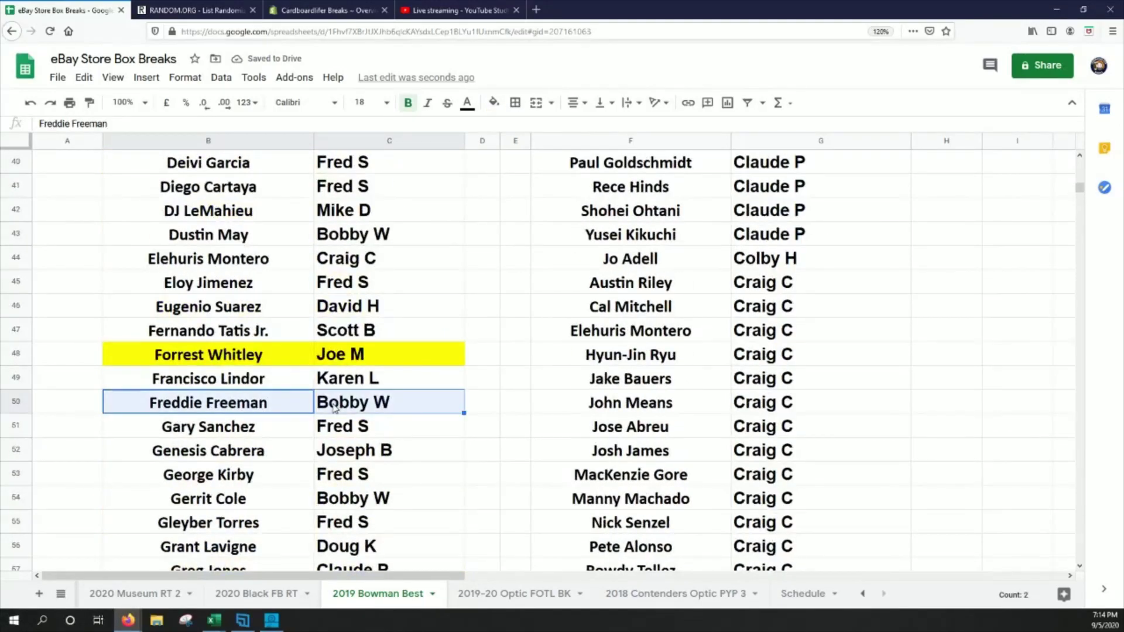
pyautogui.click(493, 102)
pyautogui.click(547, 174)
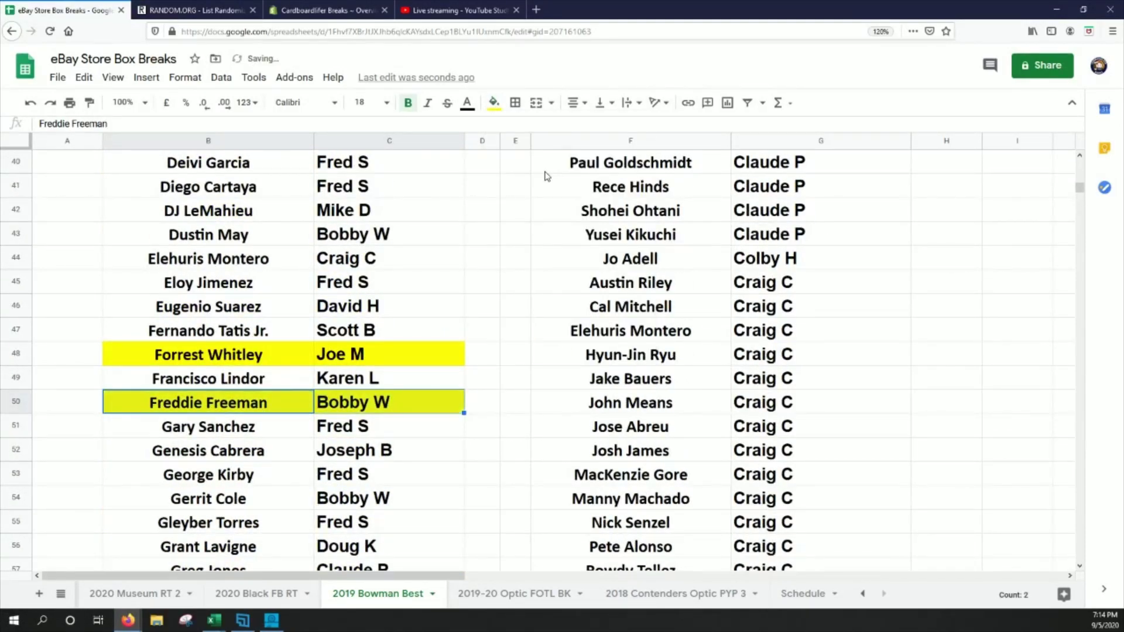
pyautogui.scroll(-8, 299, 356)
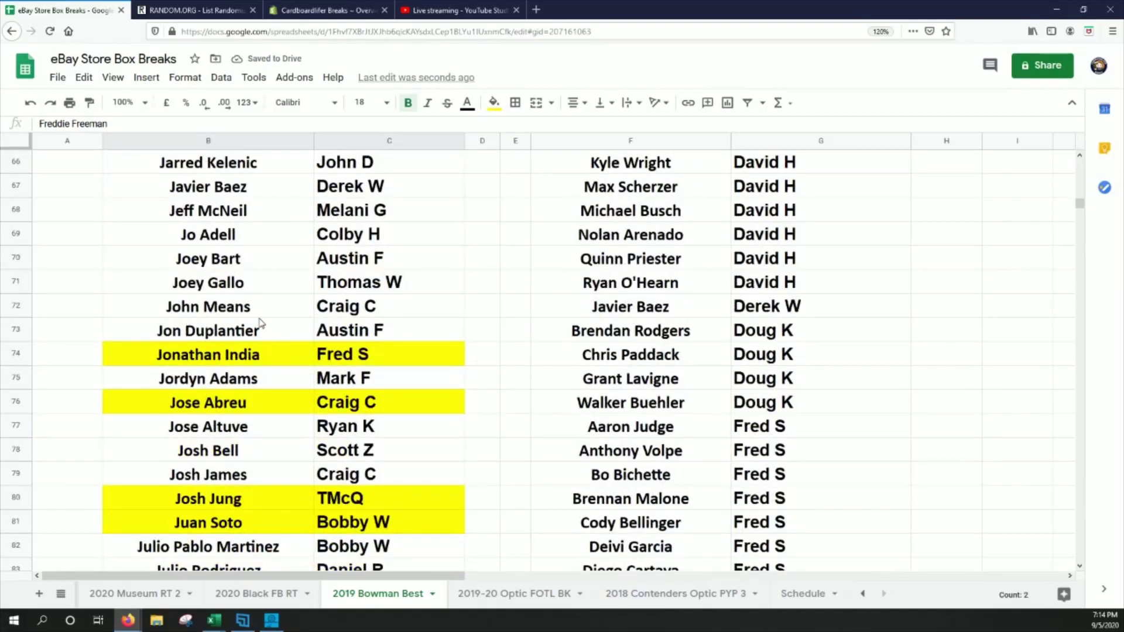
pyautogui.moveTo(258, 306); pyautogui.dragTo(342, 307)
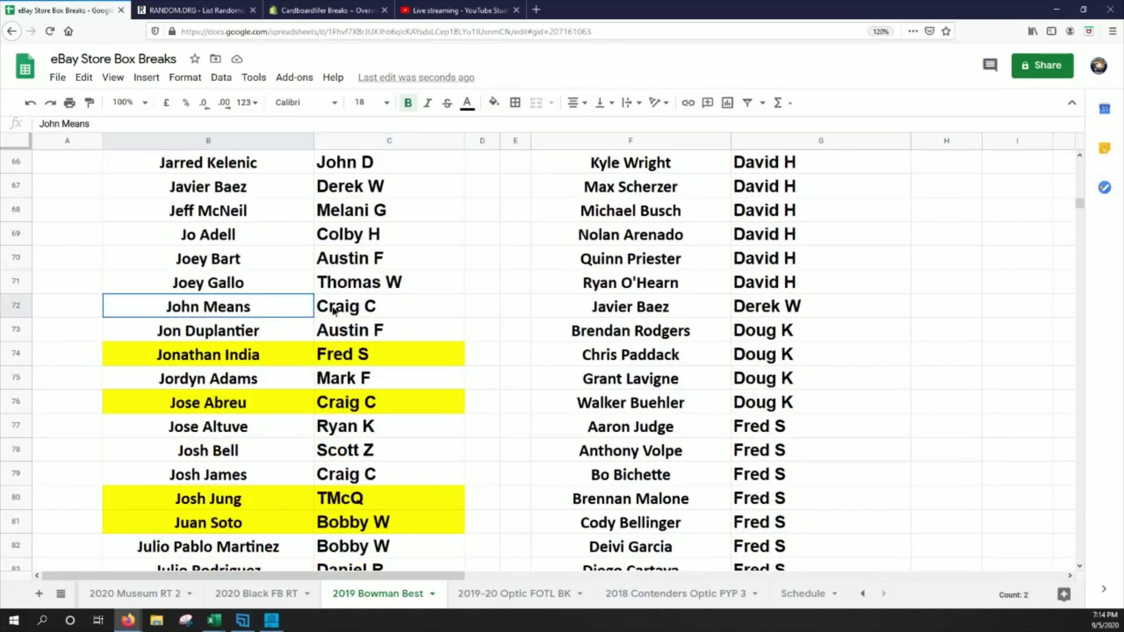
pyautogui.click(493, 104)
pyautogui.click(550, 175)
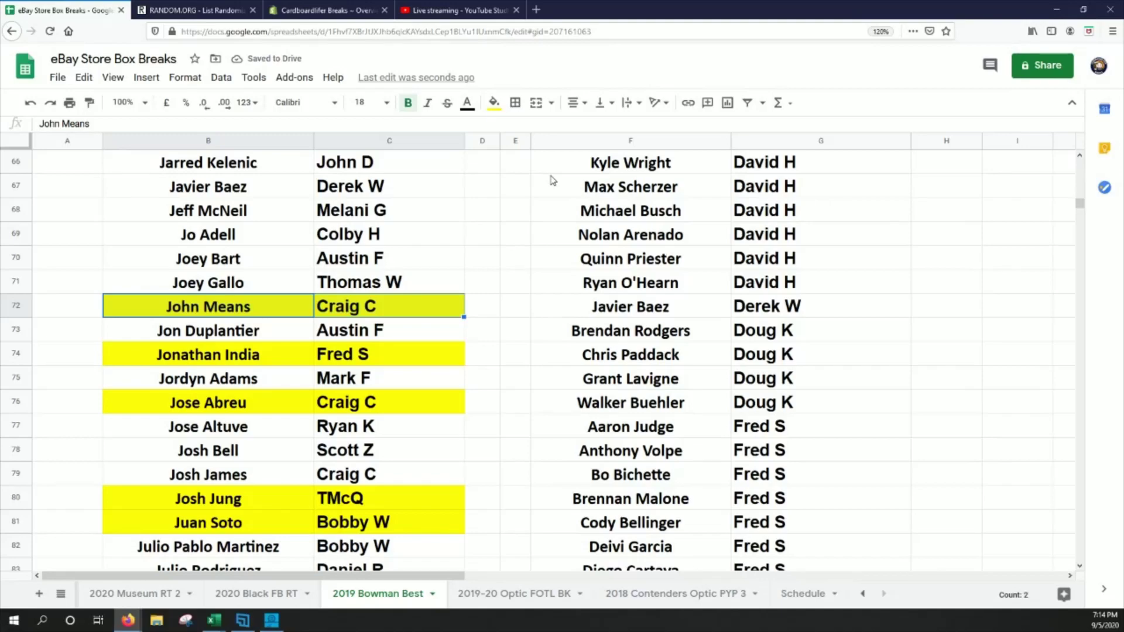
# Fill the CJ Abrams entry and its buyer cell in row 33 (B33:C33) with yellow.
pyautogui.scroll(14, 316, 349)
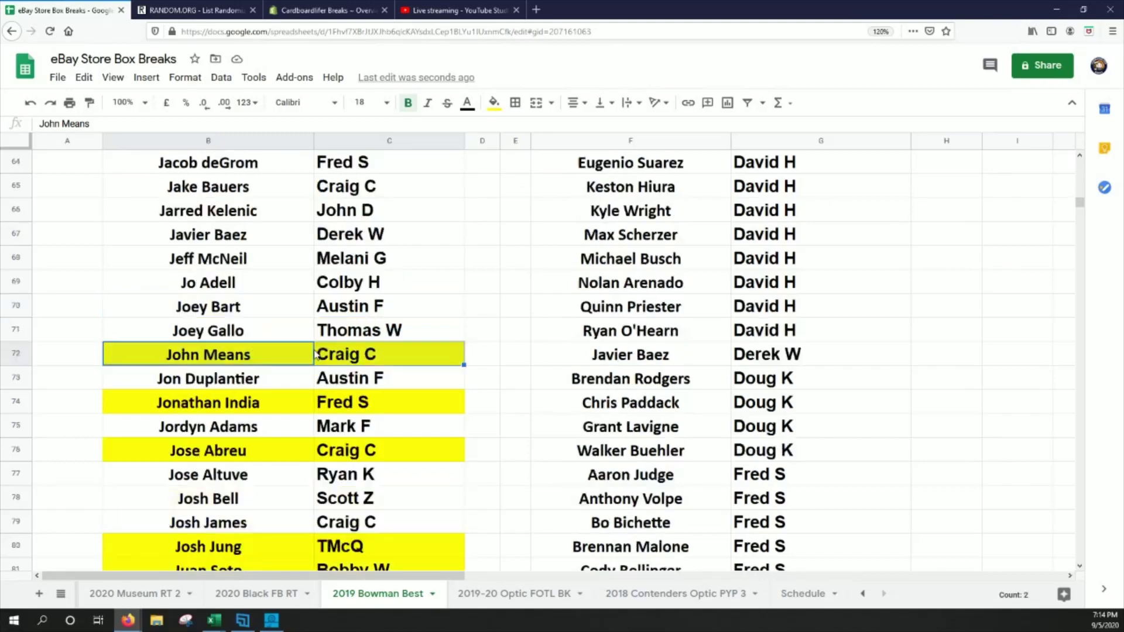
pyautogui.scroll(2, 316, 349)
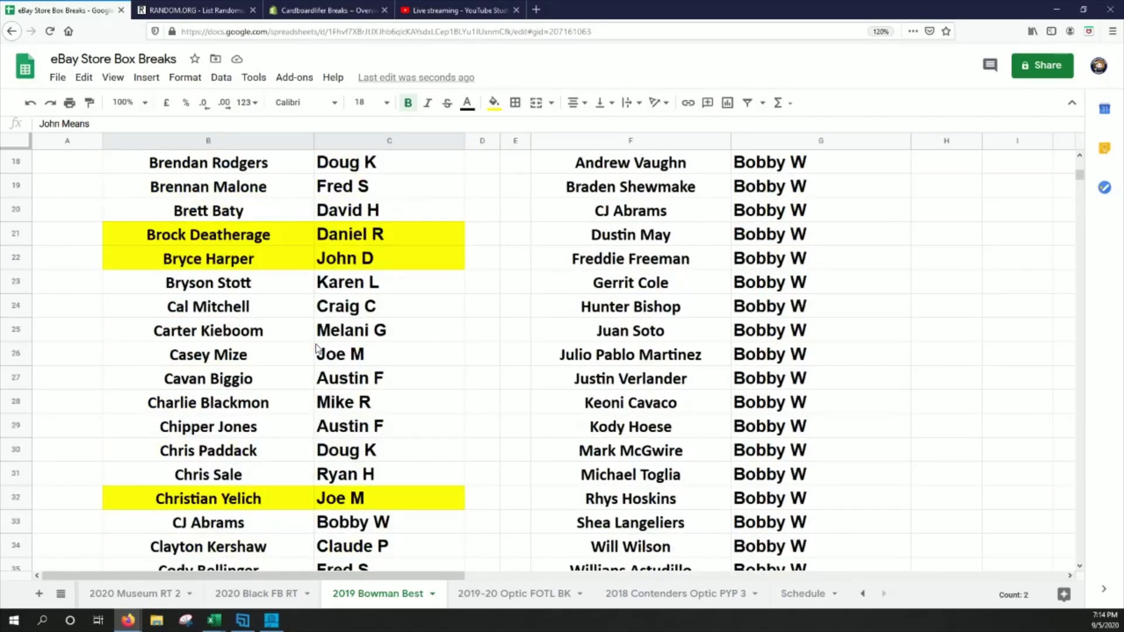
pyautogui.scroll(-3, 287, 354)
pyautogui.moveTo(254, 336); pyautogui.dragTo(351, 329)
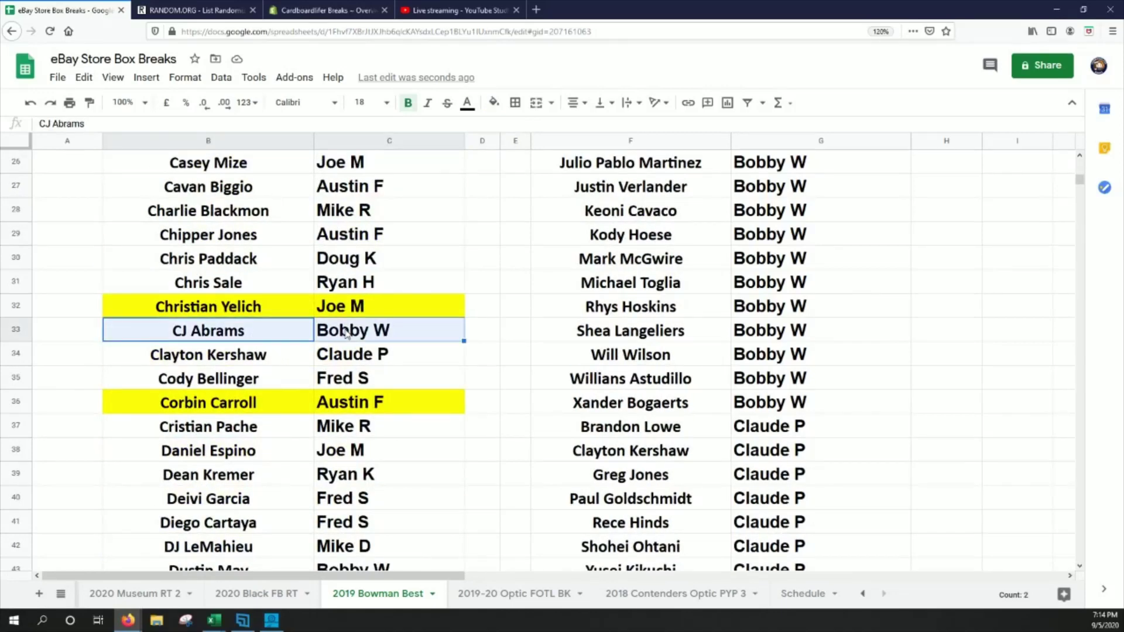
pyautogui.click(494, 103)
pyautogui.click(546, 168)
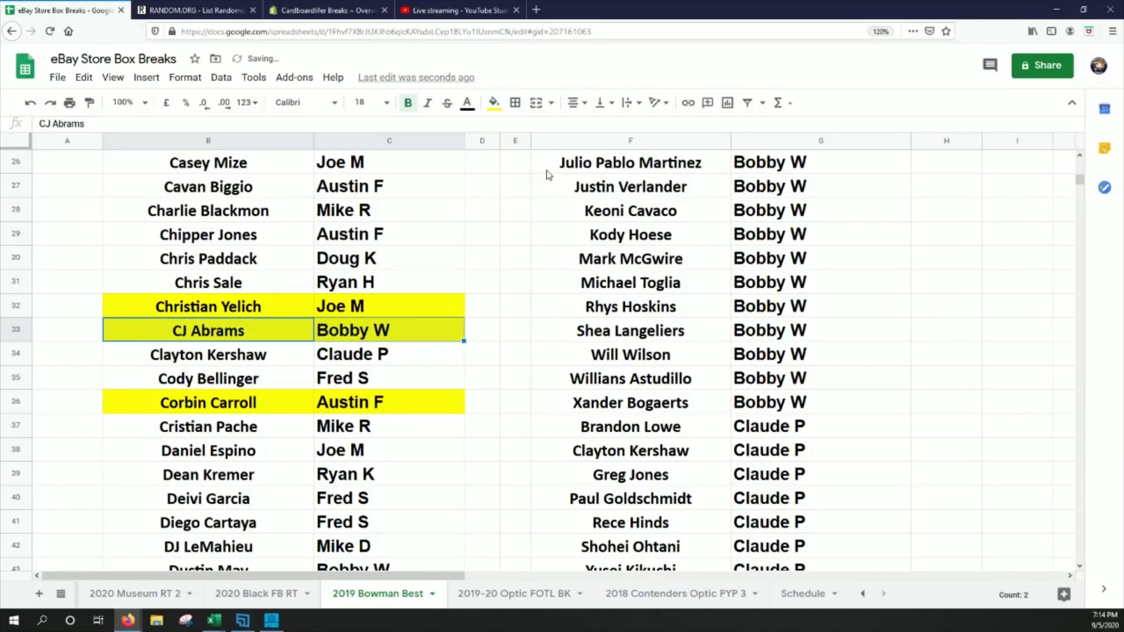
# Highlight the Yoan Moncada entry and its buyer cell in row 153 (B153:C153) in yellow.
pyautogui.scroll(-15, 255, 444)
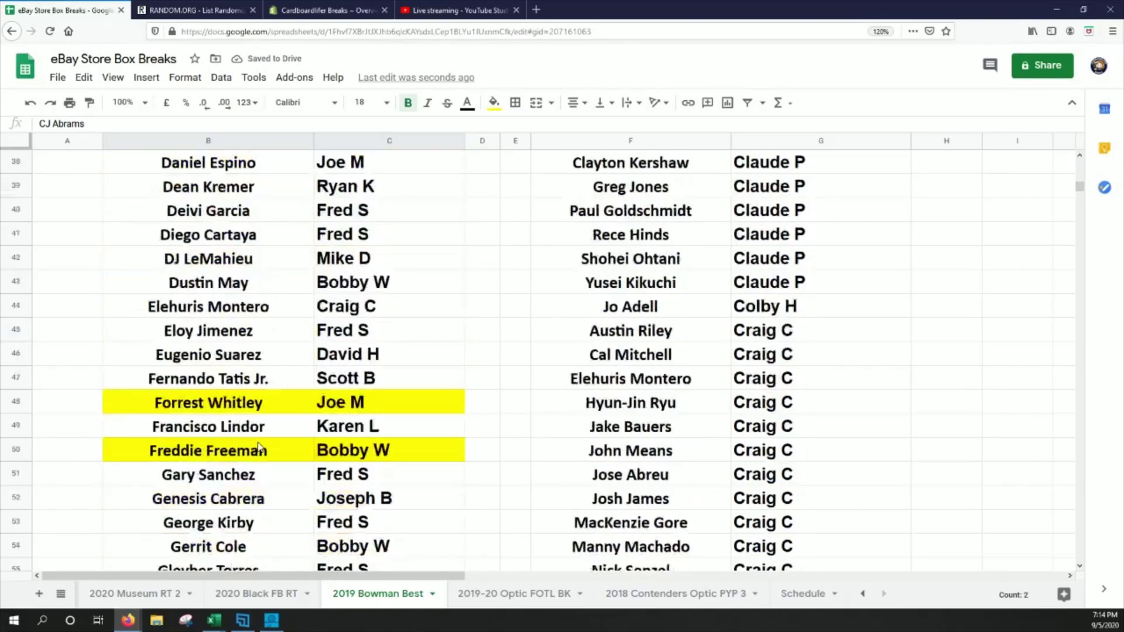
pyautogui.scroll(-19, 287, 460)
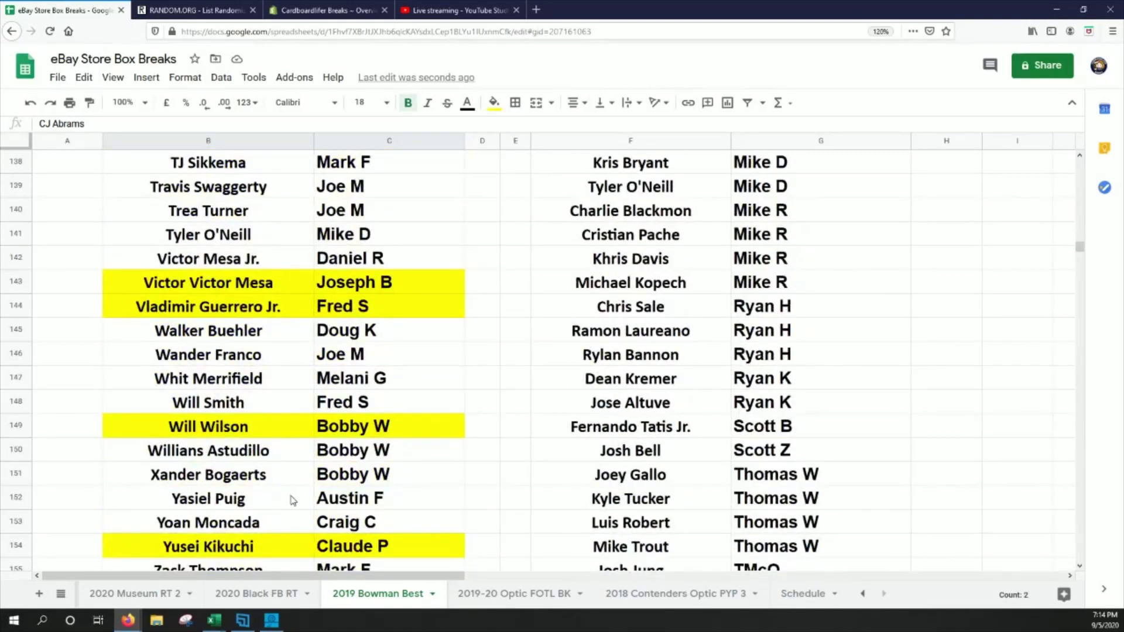
pyautogui.moveTo(272, 522); pyautogui.dragTo(335, 527)
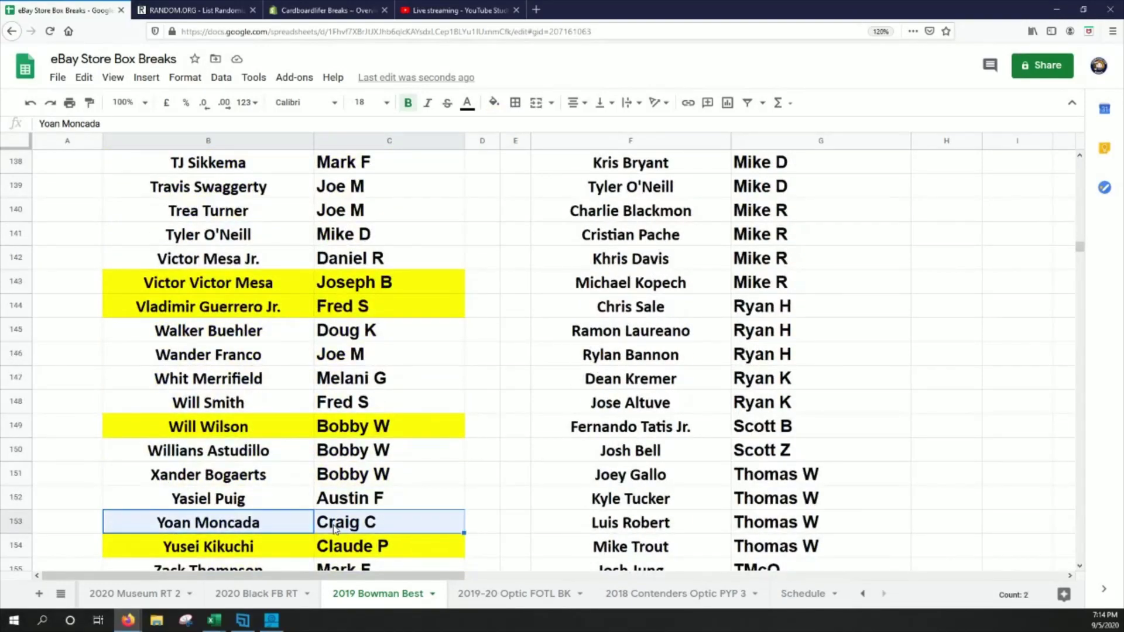
pyautogui.click(494, 103)
pyautogui.click(544, 171)
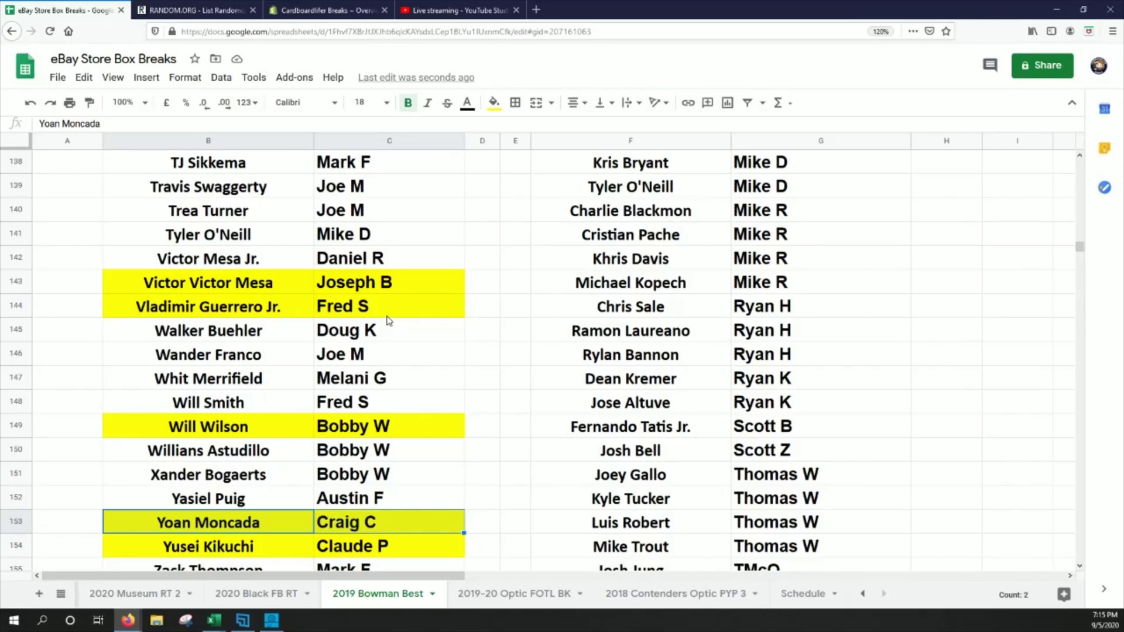
# Fill the Michael Toglia entry and its buyer cell in row 105 (B105:C105) with yellow.
pyautogui.scroll(10, 256, 362)
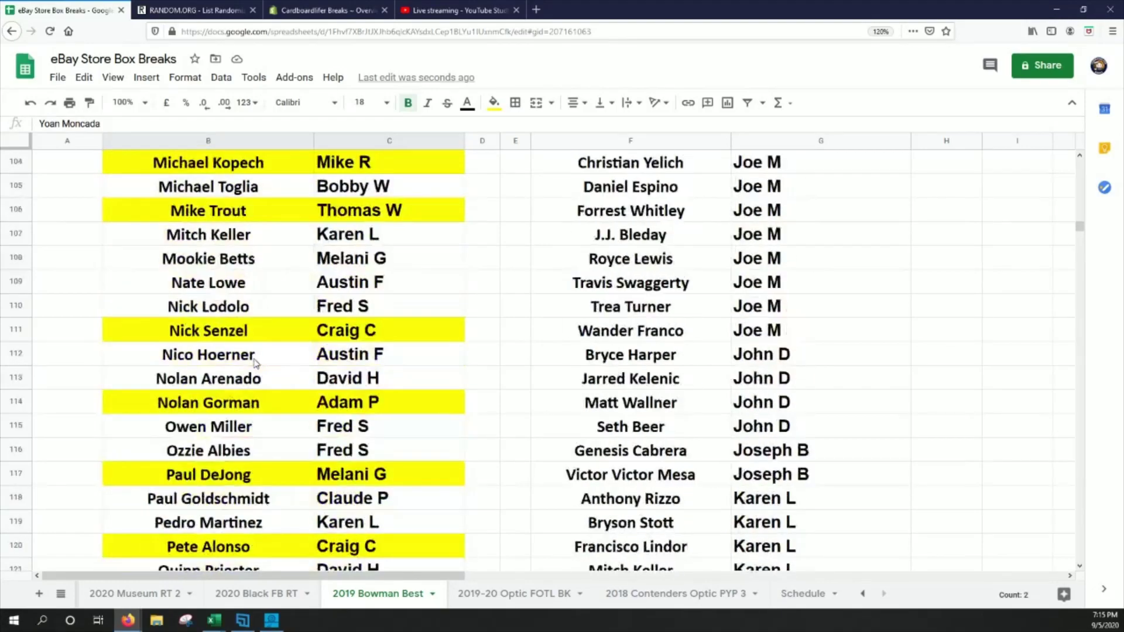
pyautogui.scroll(2, 256, 363)
pyautogui.moveTo(249, 286); pyautogui.dragTo(351, 283)
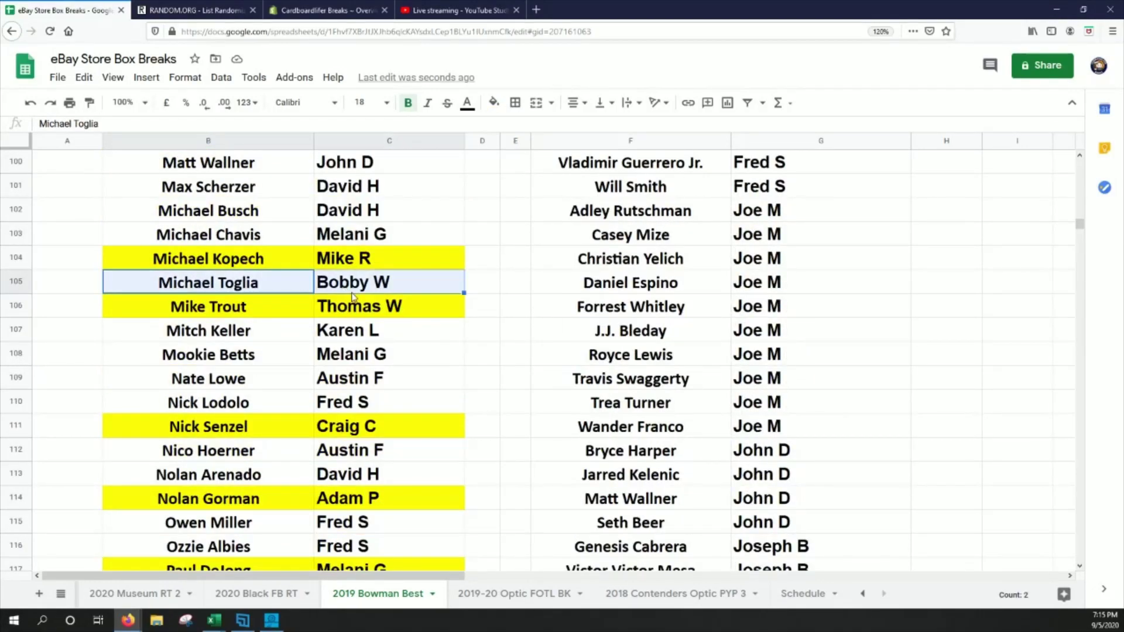
pyautogui.click(493, 103)
pyautogui.click(552, 174)
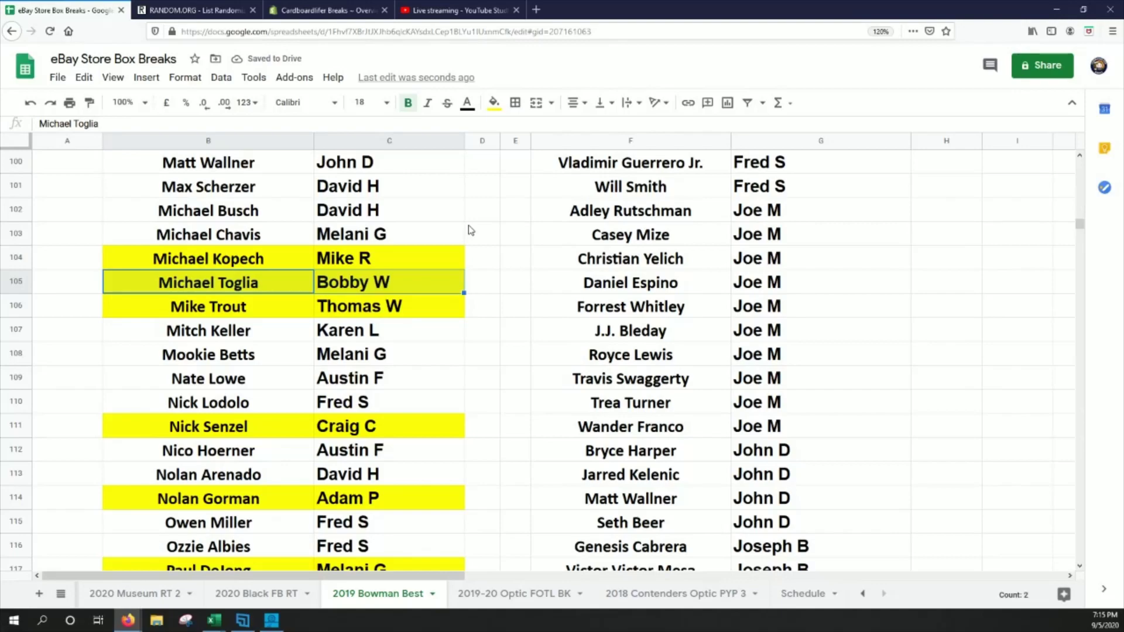
# Highlight the Shea Langeliers entry and its buyer cell in row 133 (B133:C133) in yellow.
pyautogui.scroll(-8, 380, 280)
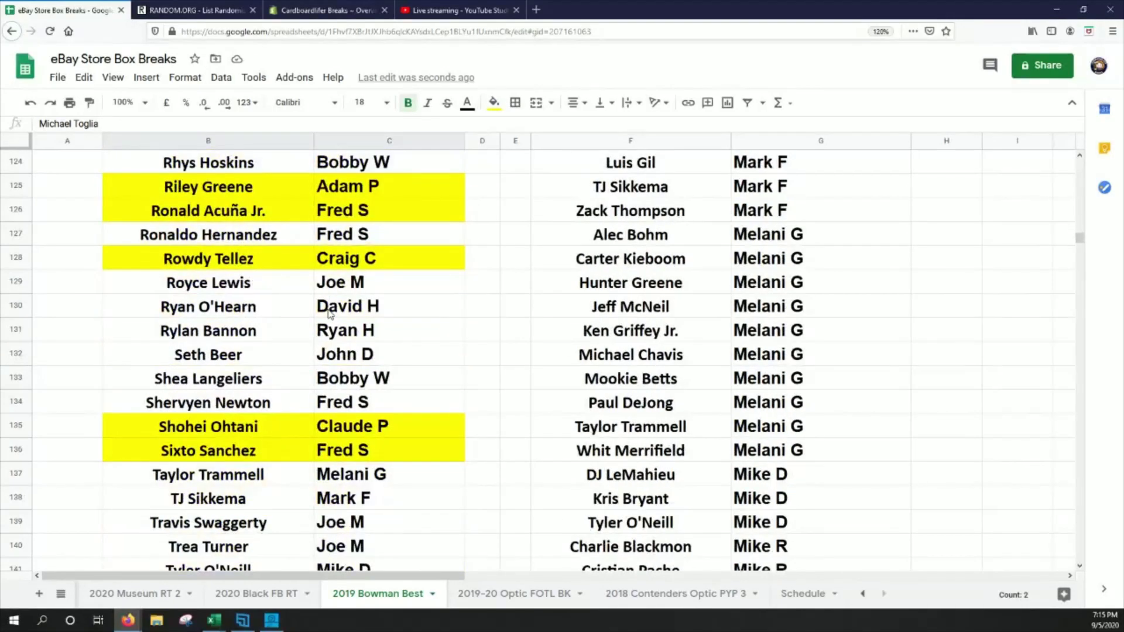
pyautogui.moveTo(260, 389); pyautogui.dragTo(351, 382)
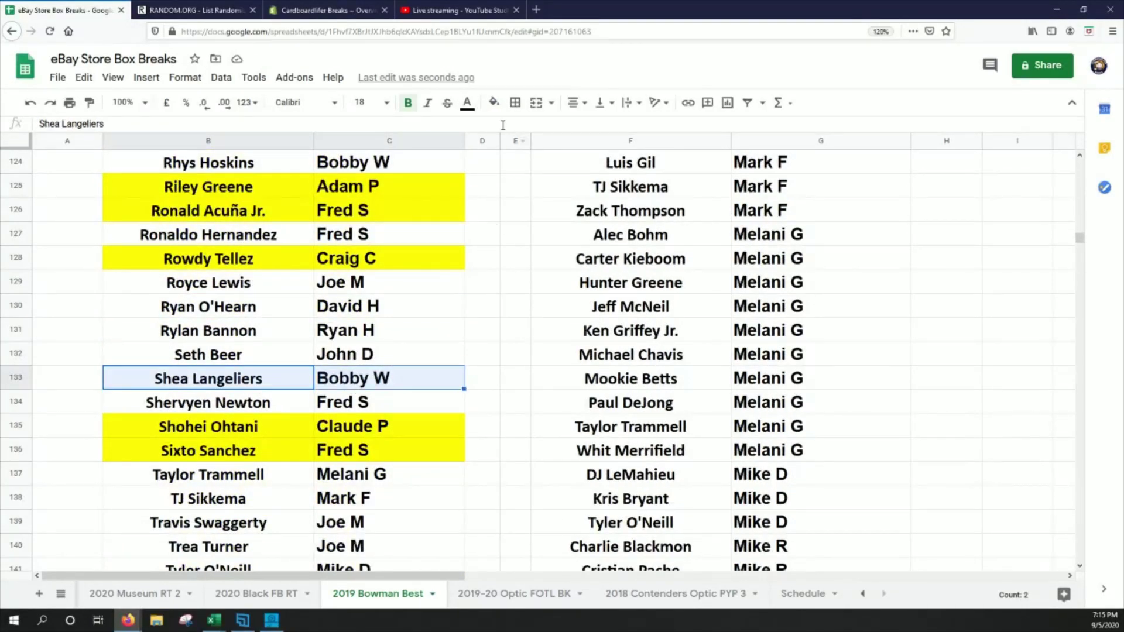
pyautogui.click(493, 102)
pyautogui.click(549, 171)
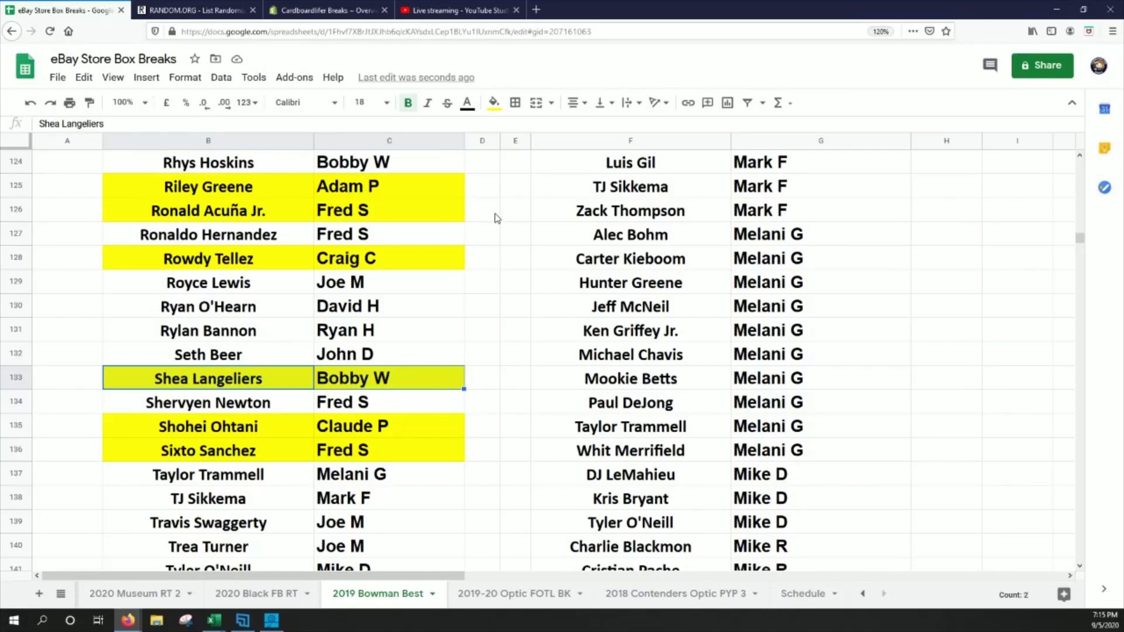
# Fill the Hunter Bishop entry and its buyer cell in row 59 (B59:C59) with yellow.
pyautogui.scroll(15, 466, 241)
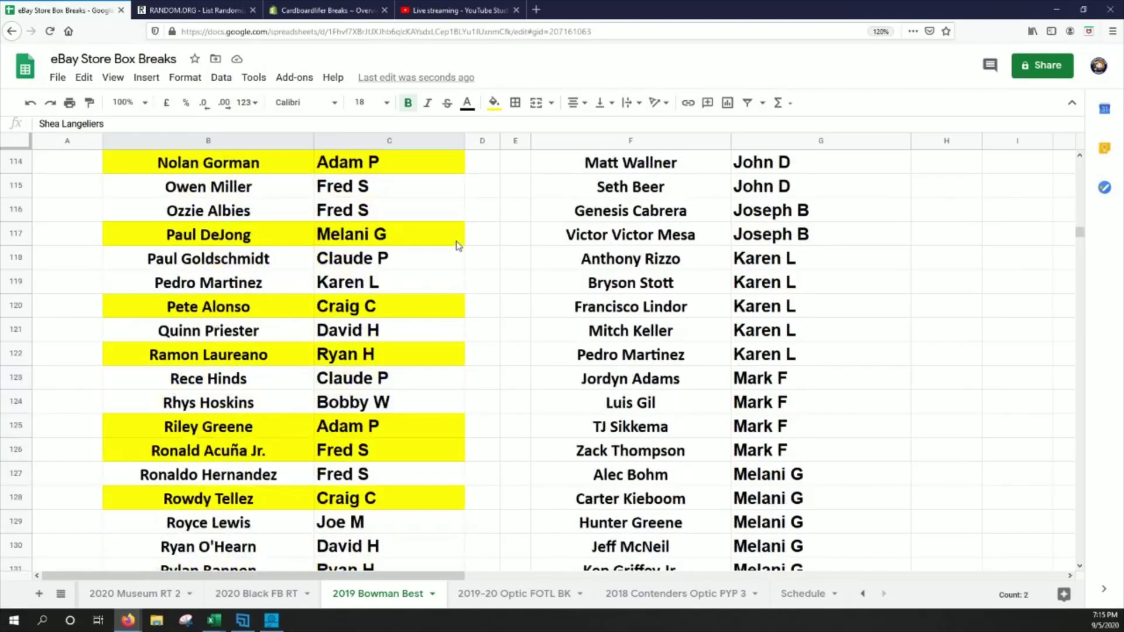
pyautogui.scroll(10, 466, 247)
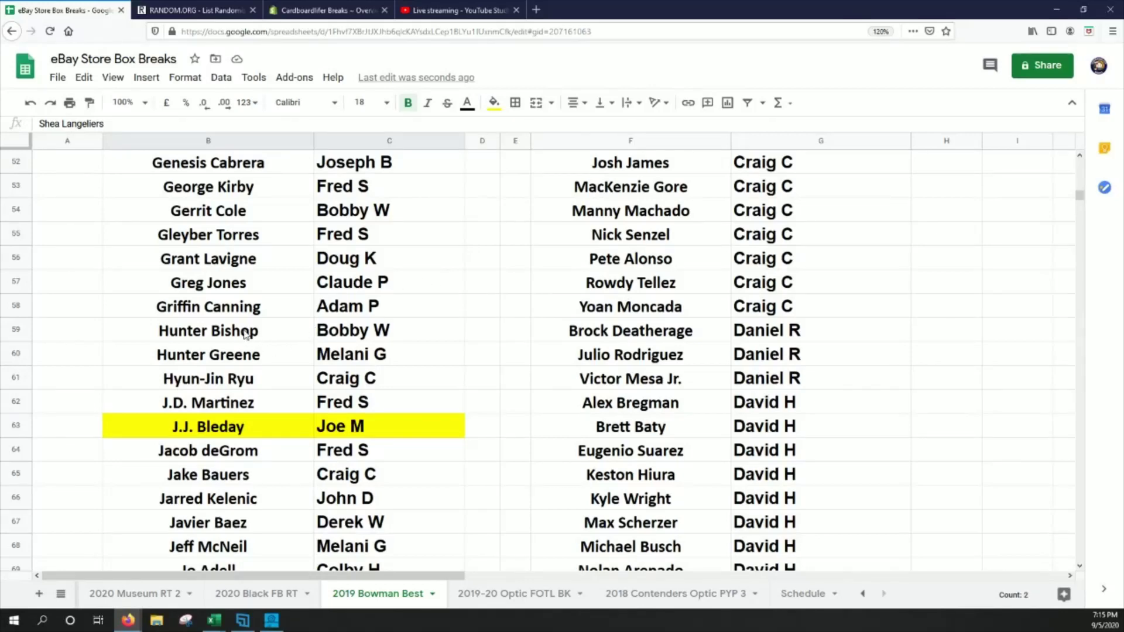
pyautogui.moveTo(256, 336); pyautogui.dragTo(359, 335)
pyautogui.click(494, 103)
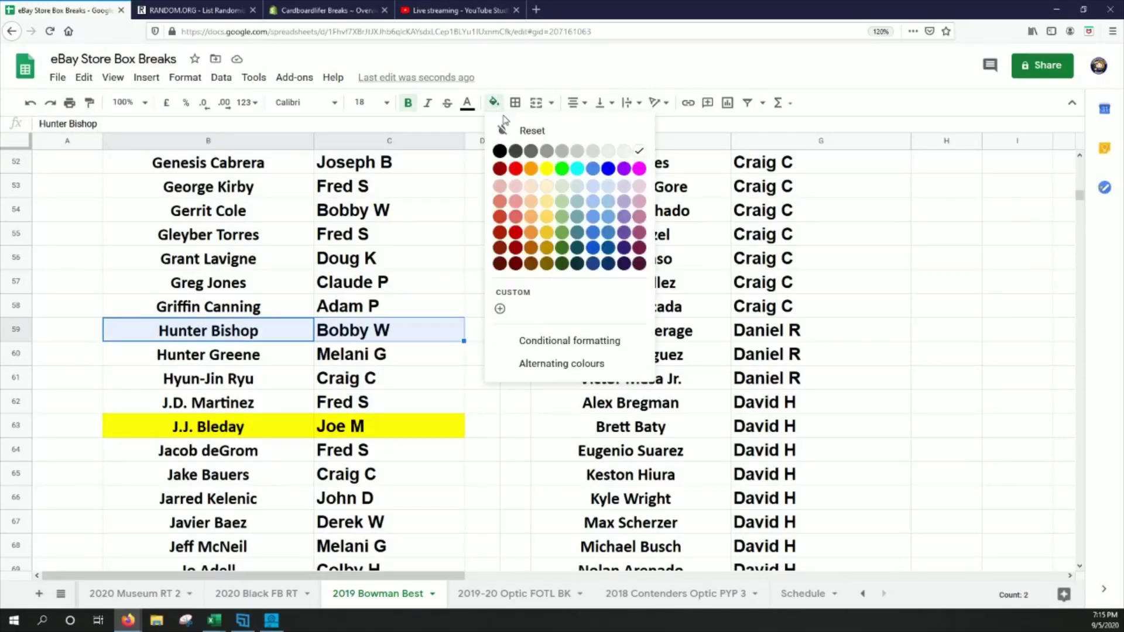
pyautogui.click(545, 169)
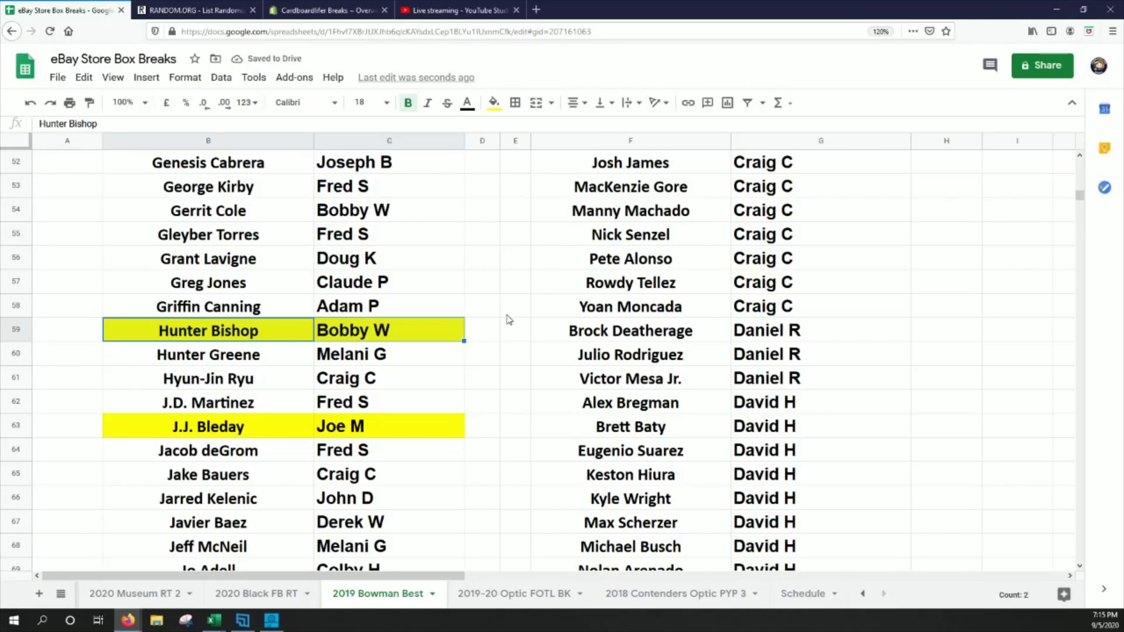
pyautogui.scroll(4, 509, 319)
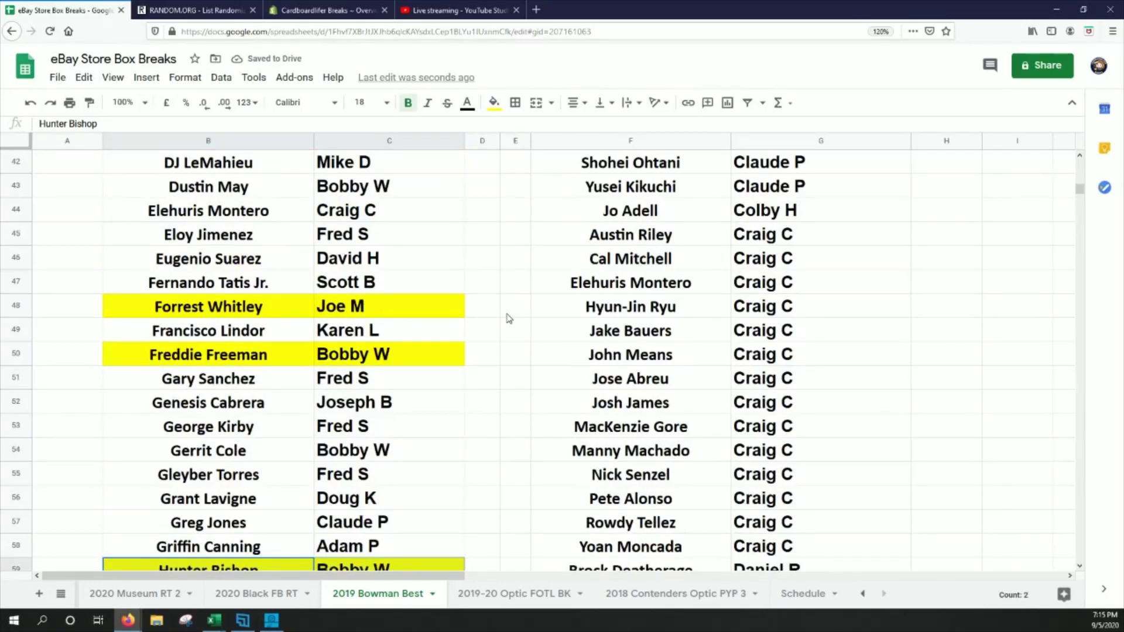